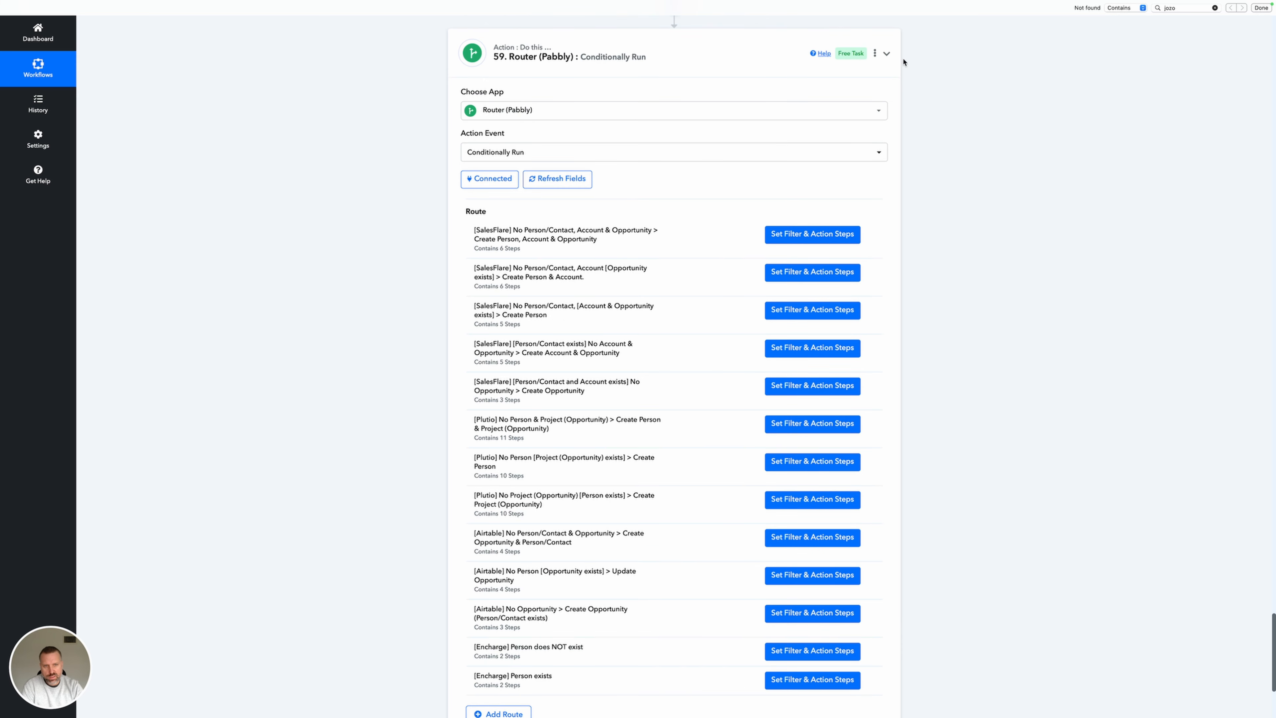
Review the conditional routes listed in step 59's Router, focusing on the first Plutio route.
left_click(887, 54)
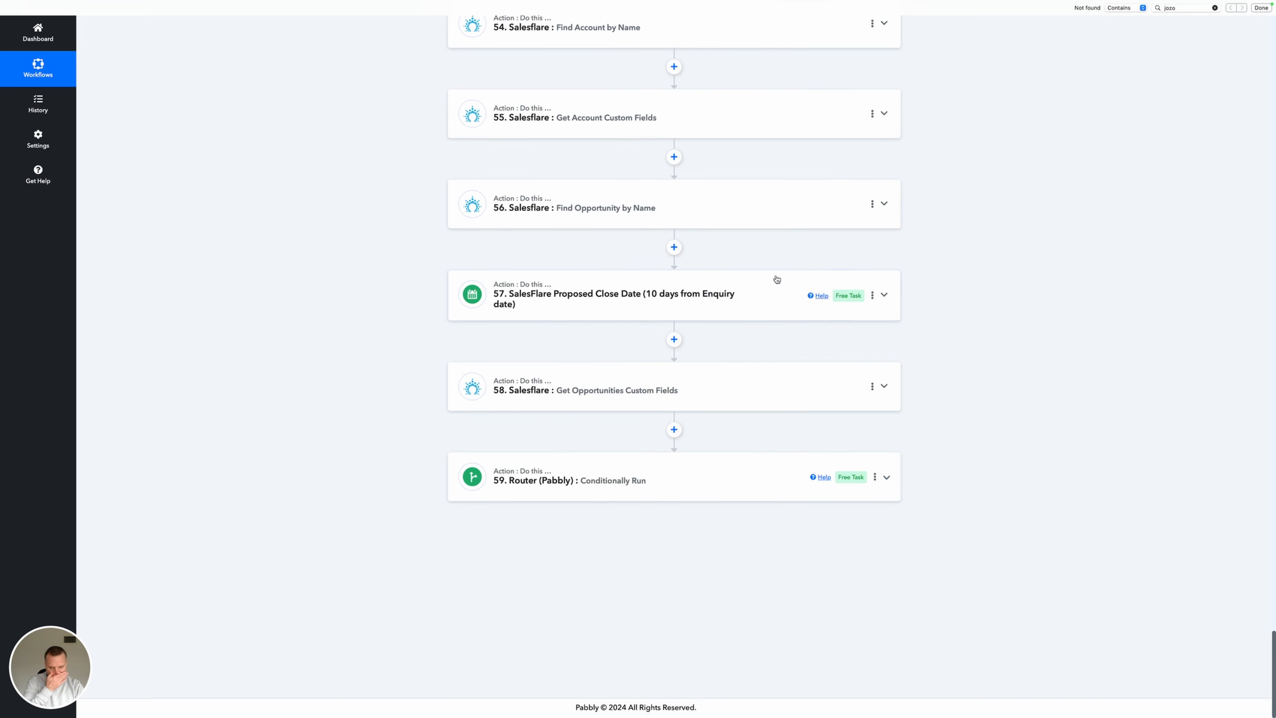
left_click(664, 478)
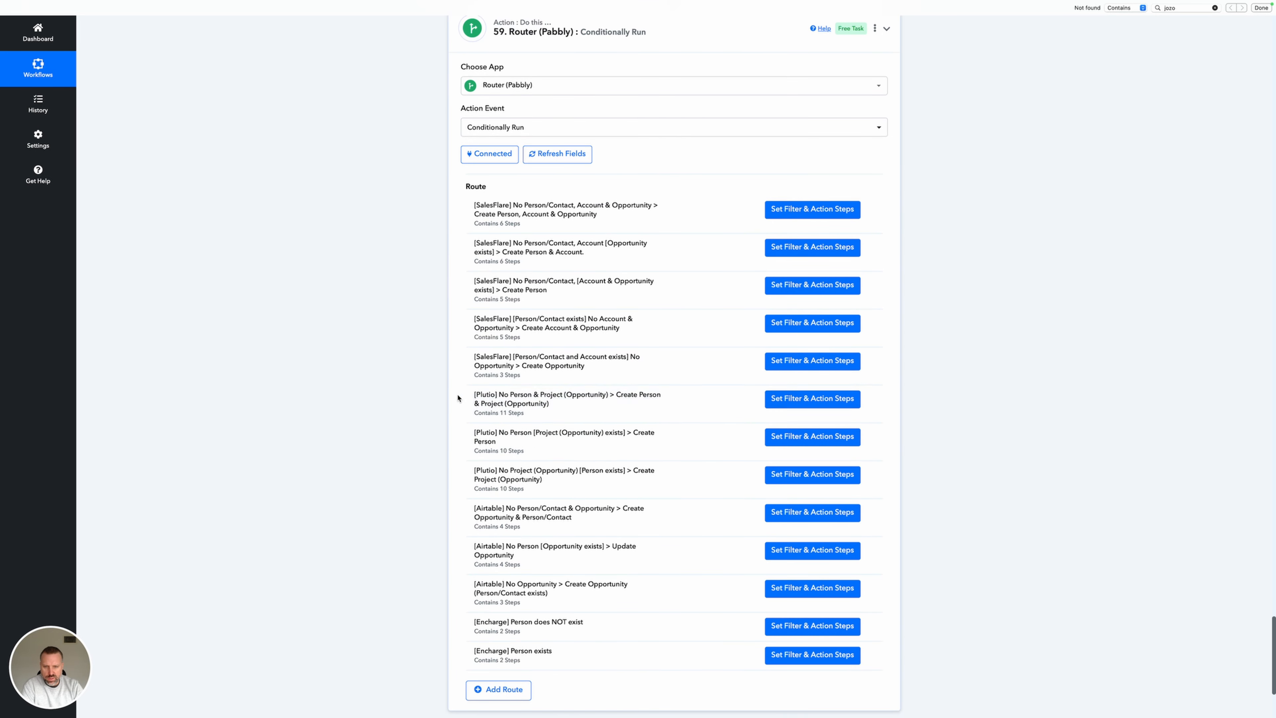
left_click_drag(475, 397, 499, 393)
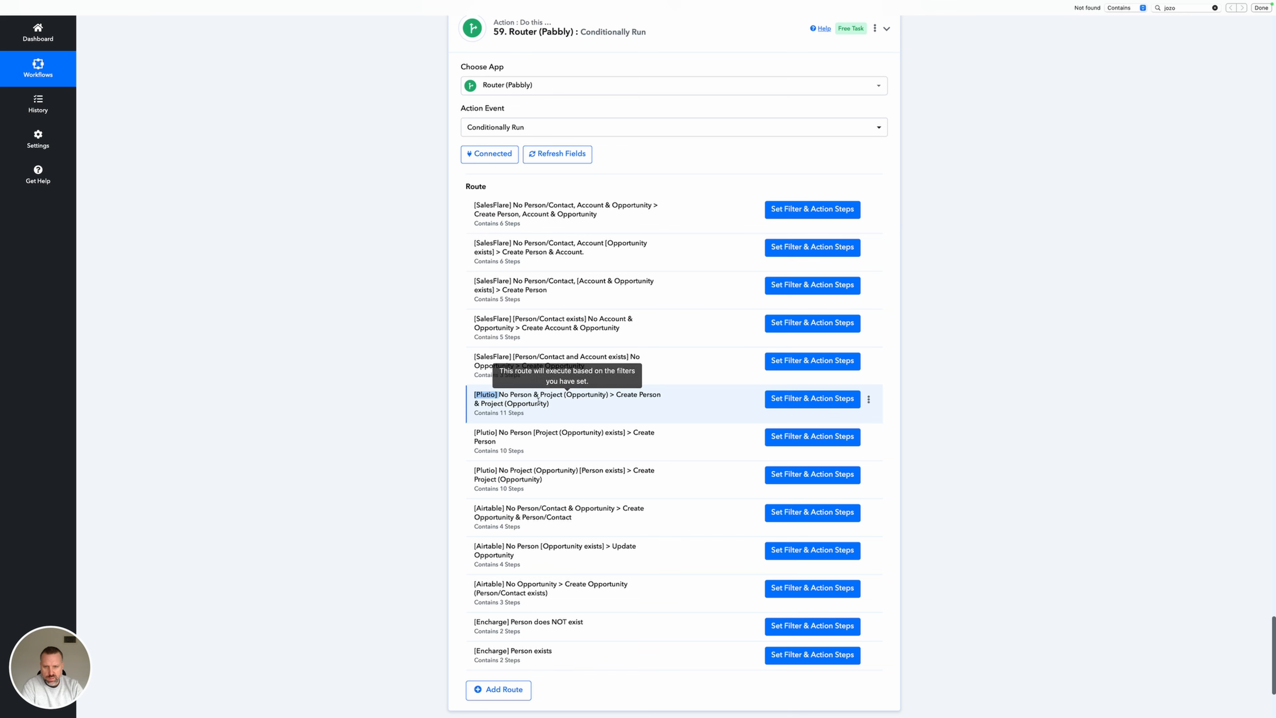
Open the route "[Plutio] No Person [Project (Opportunity) exists] > Create Person" and review its action steps.
left_click(813, 400)
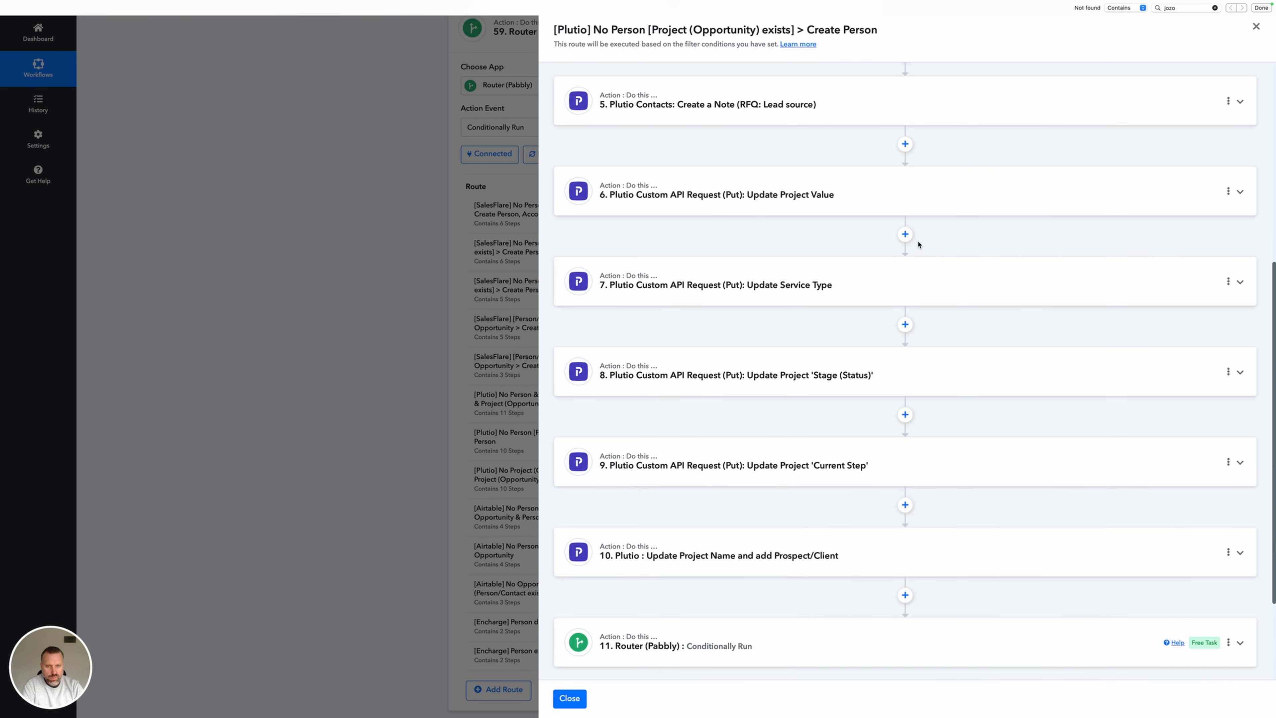
scroll(919, 245, "up", 2)
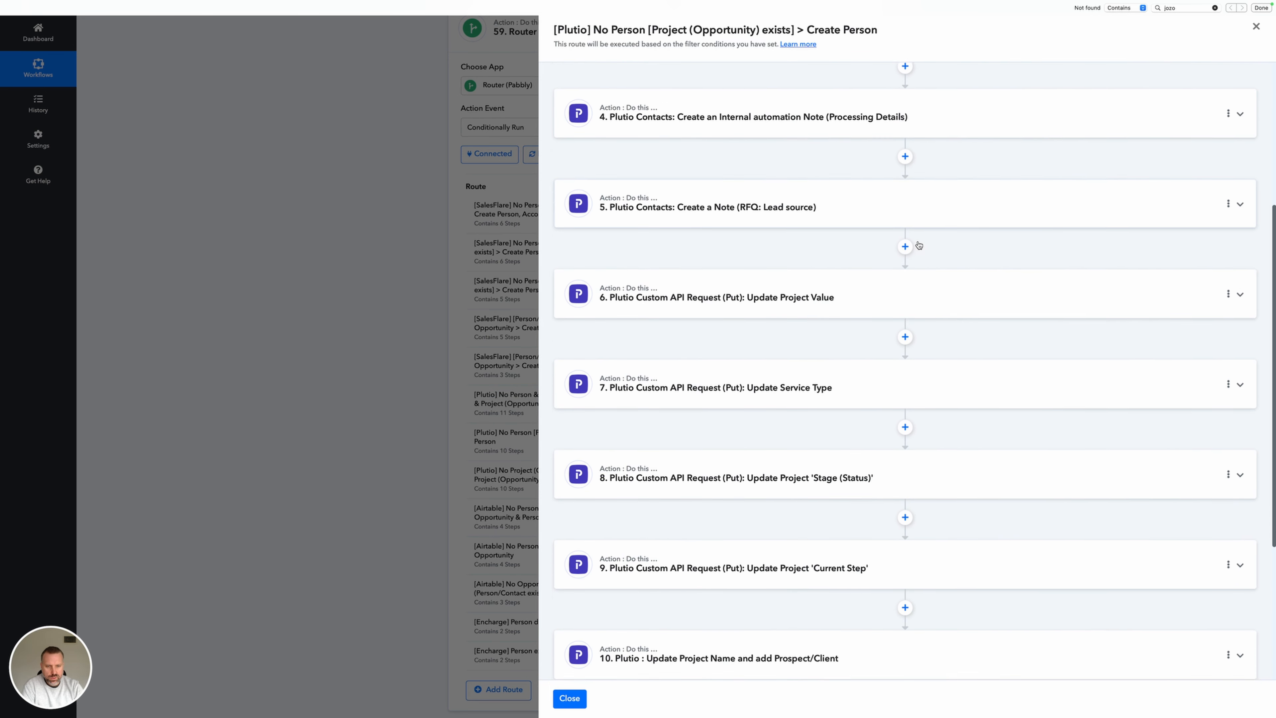
scroll(919, 245, "down", 2)
scroll(920, 336, "down", 1)
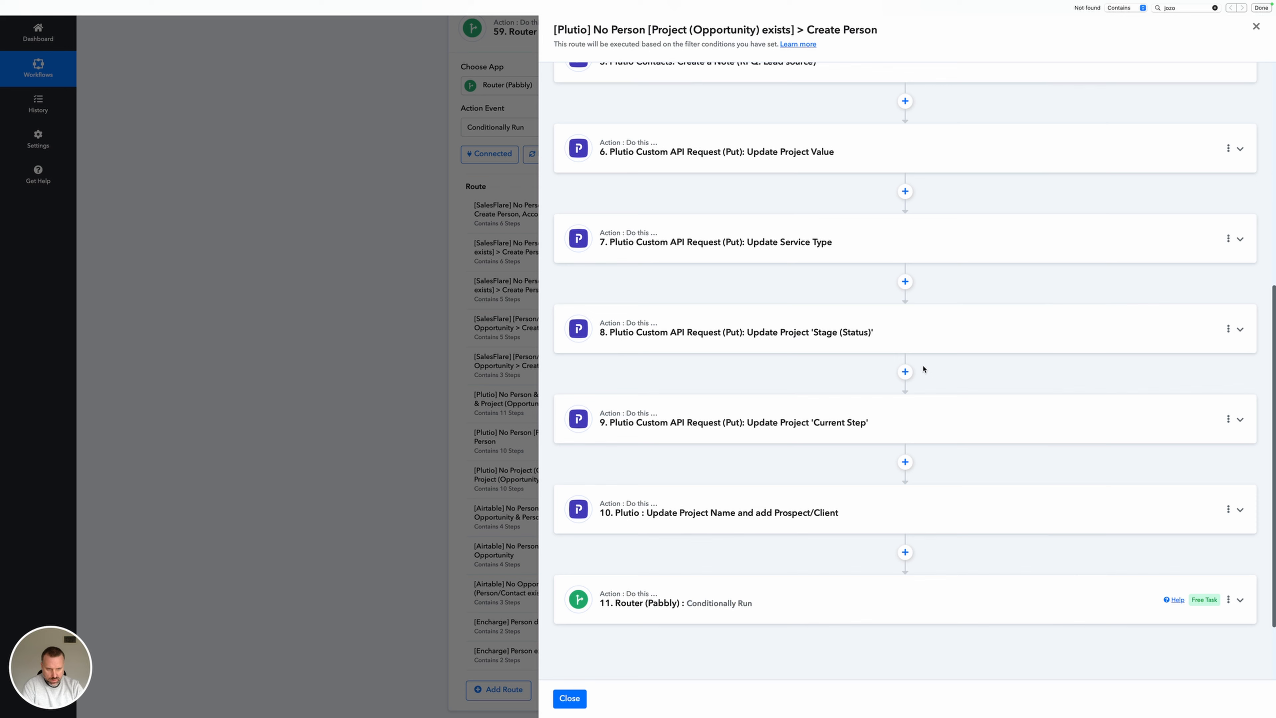
Inspect the Raw JSON mapping in the route's step 9, Update Project 'Current Step', and close the route.
left_click(901, 431)
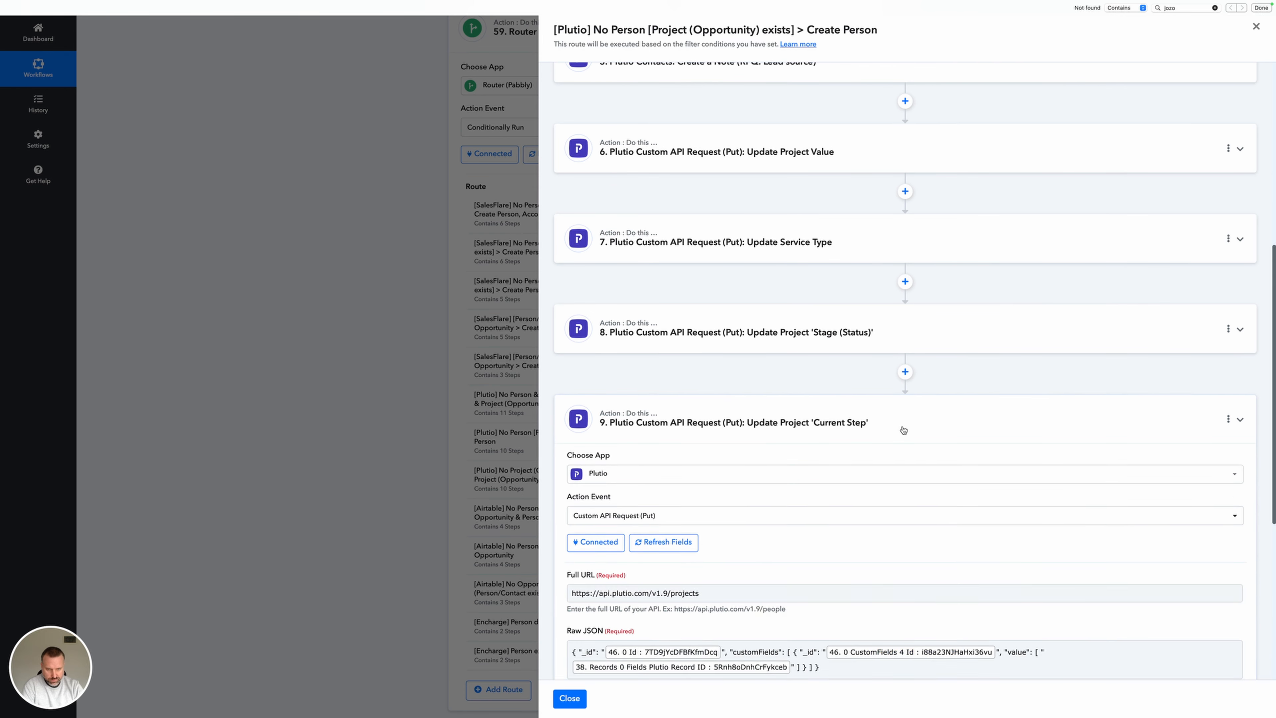
scroll(903, 431, "down", 5)
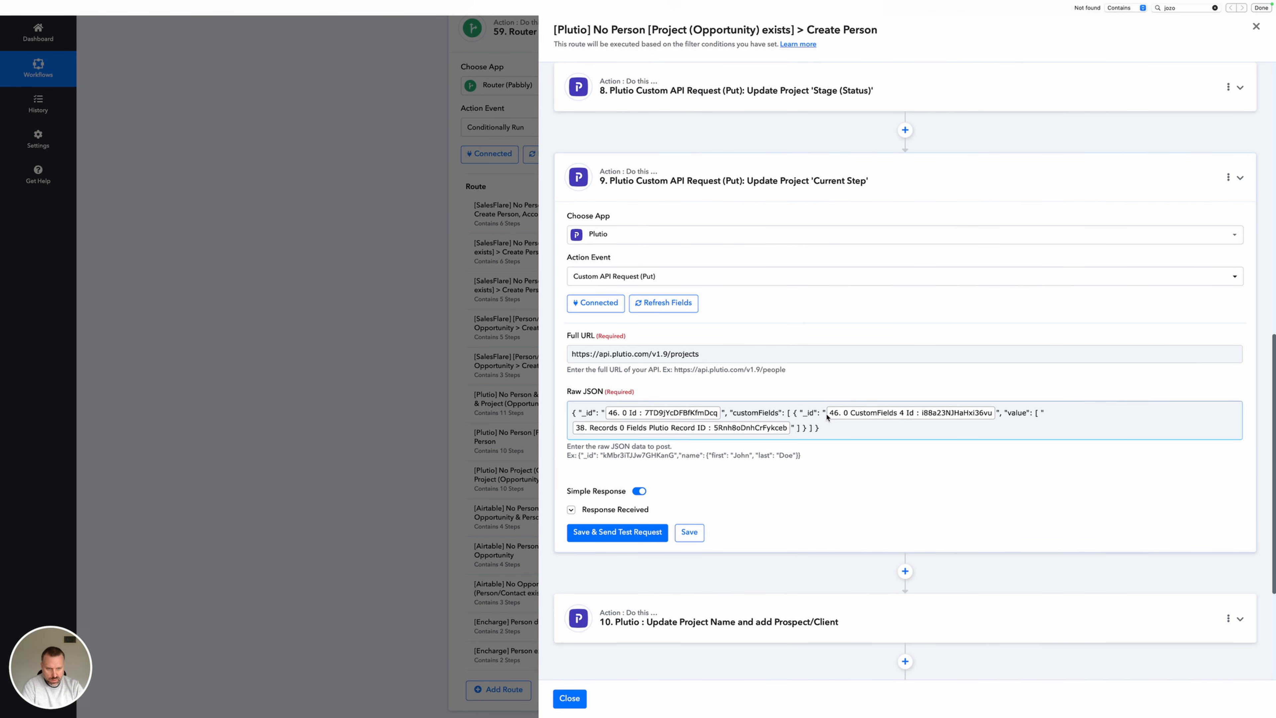
left_click_drag(826, 413, 990, 401)
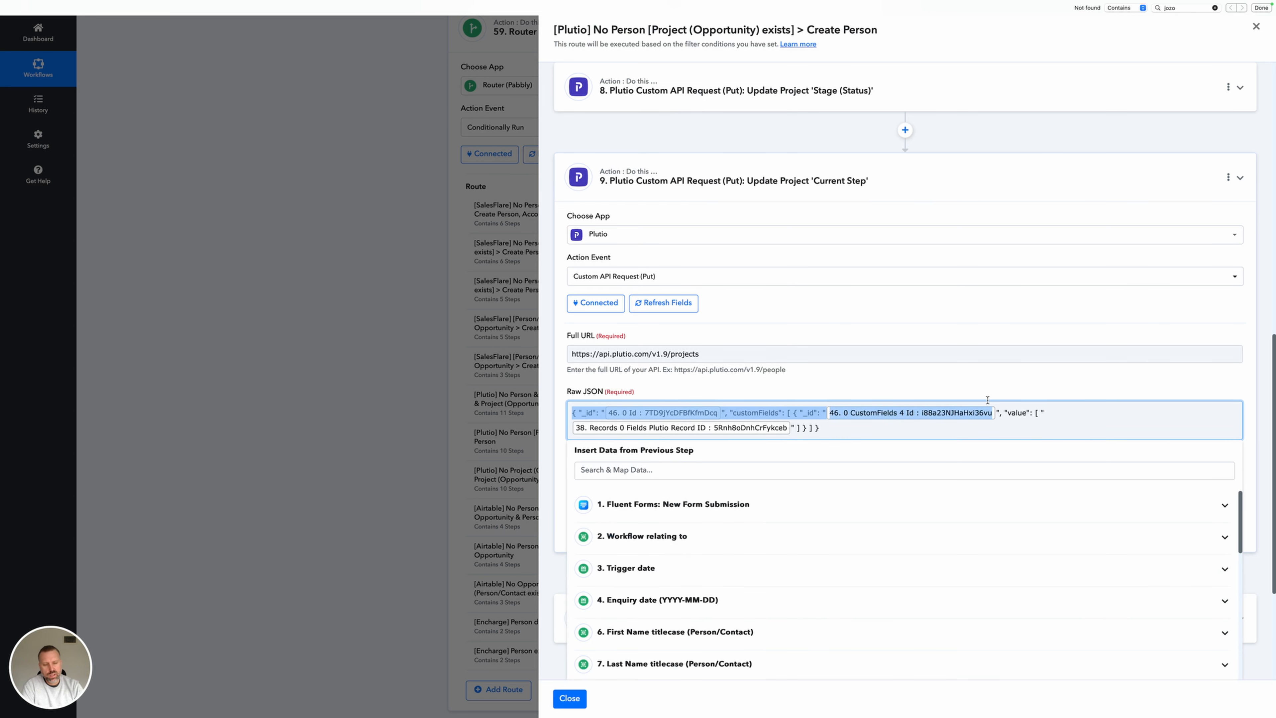
left_click(994, 398)
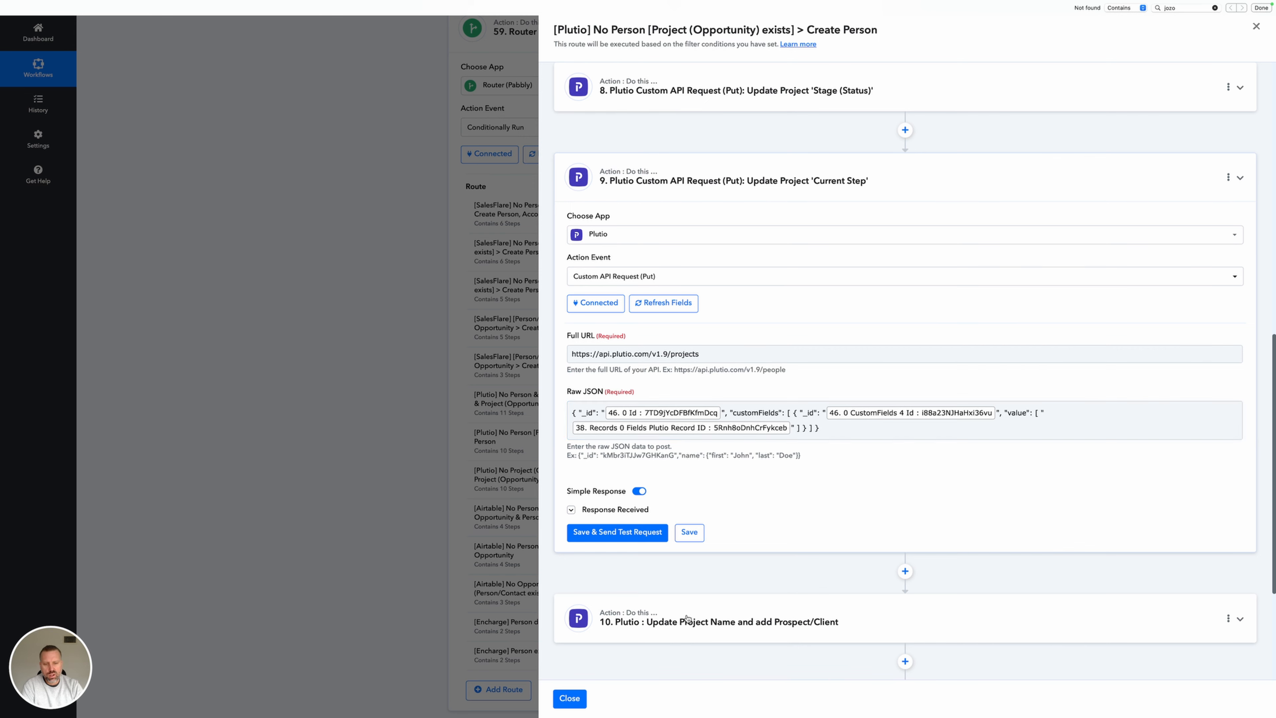
left_click(582, 694)
Find step 46, Plutio : Search Person, in the main workflow and expand it.
scroll(687, 299, "up", 20)
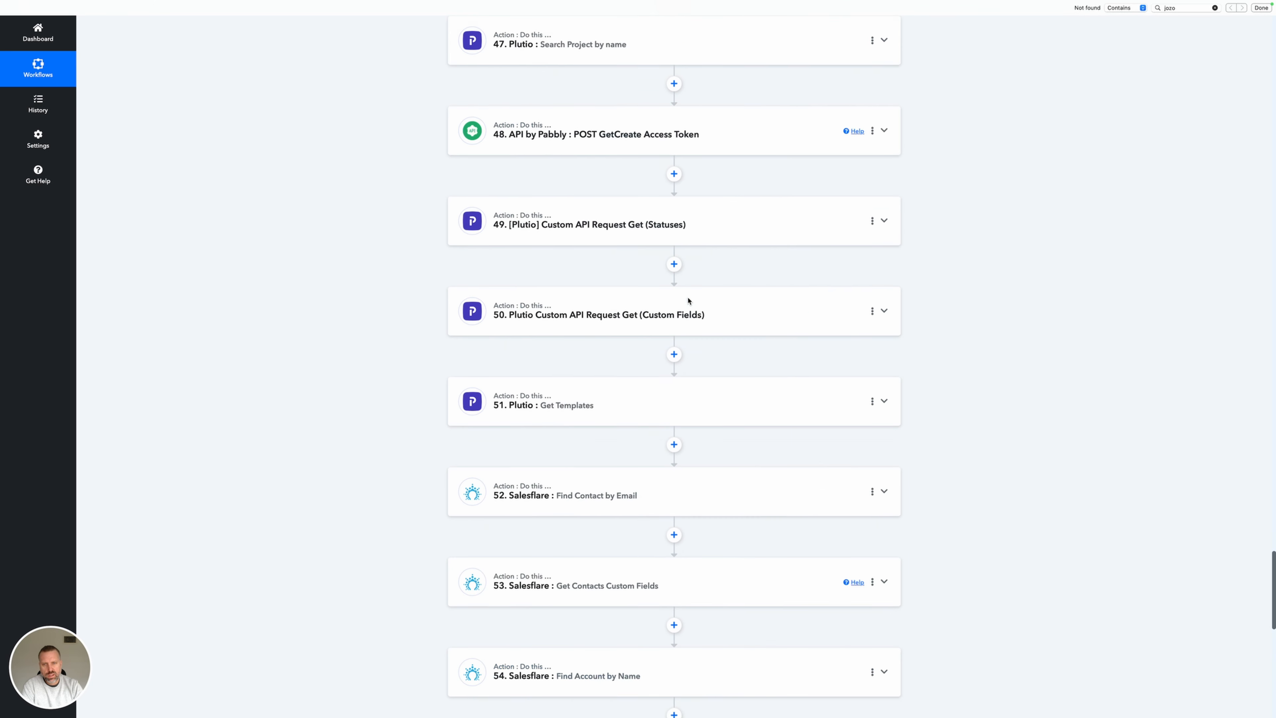
scroll(688, 301, "down", 20)
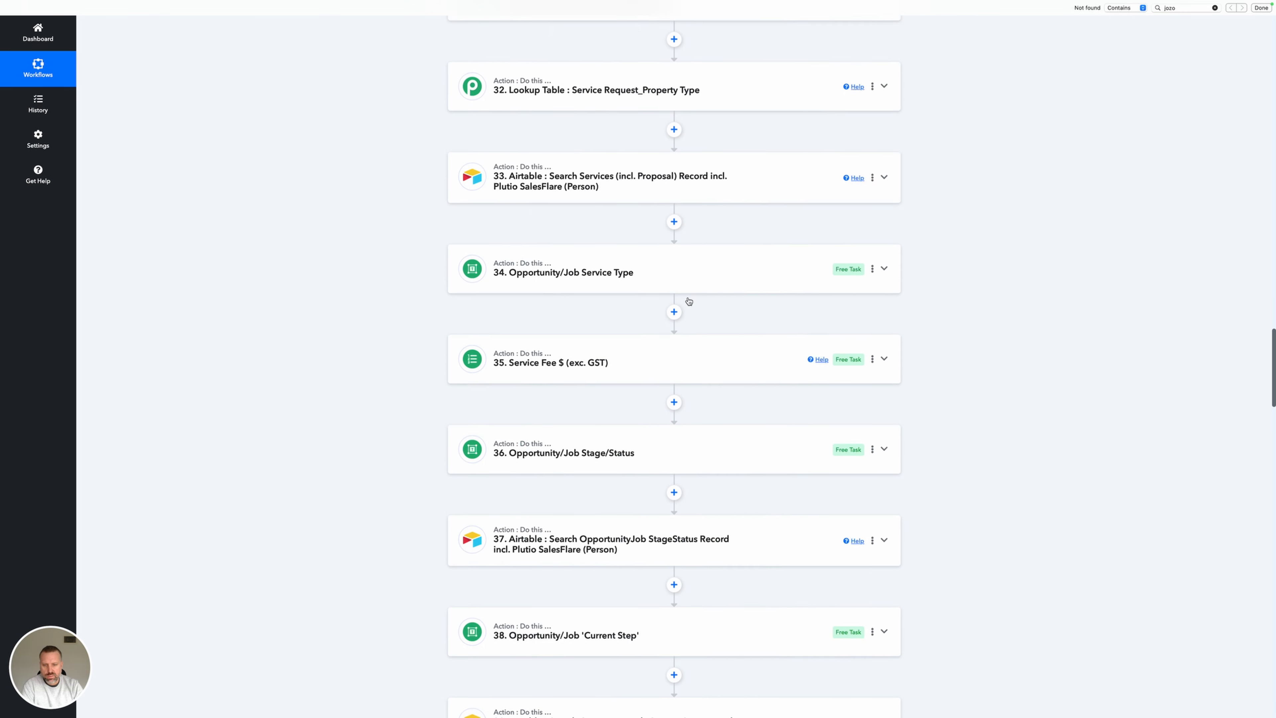
scroll(689, 300, "down", 10)
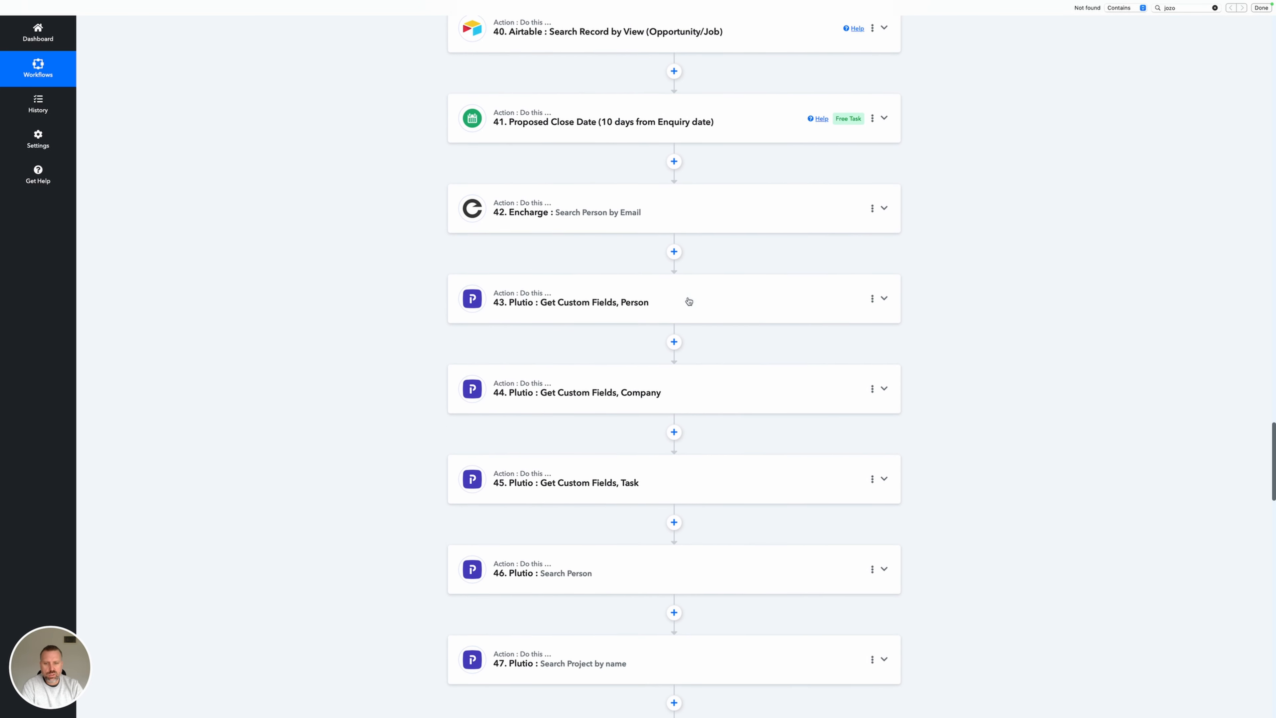
scroll(689, 301, "down", 2)
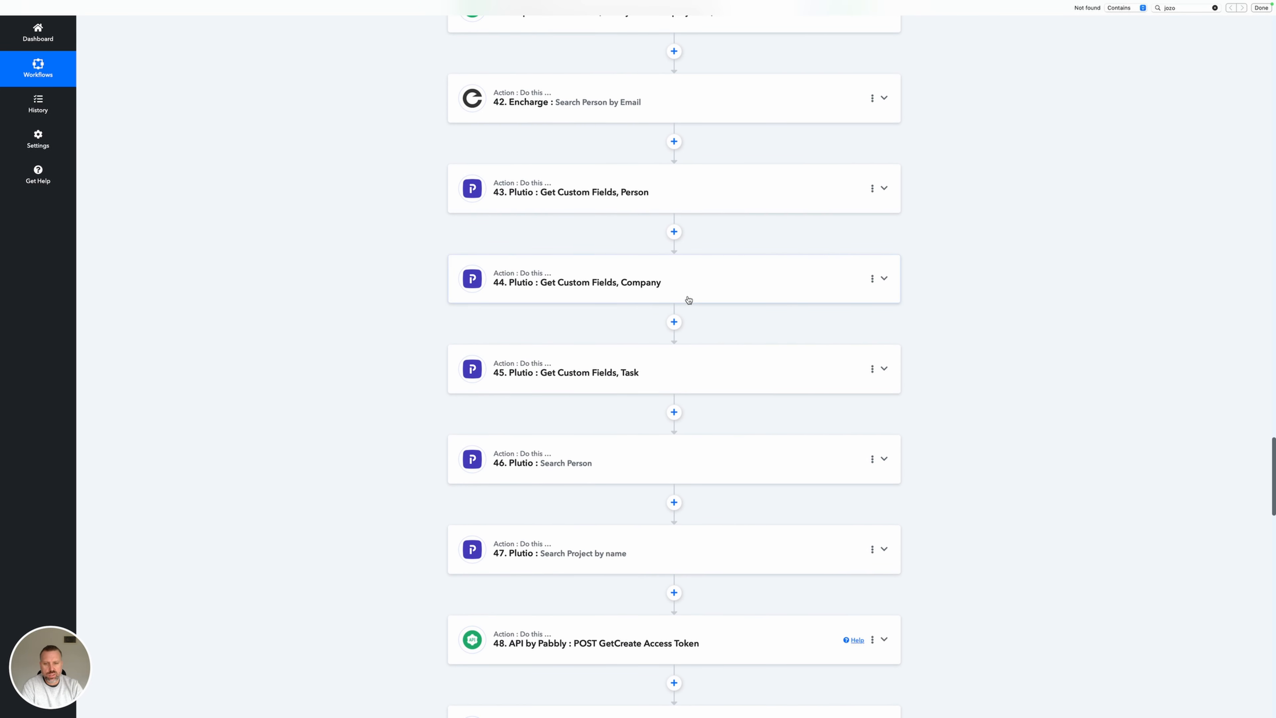
scroll(664, 374, "down", 2)
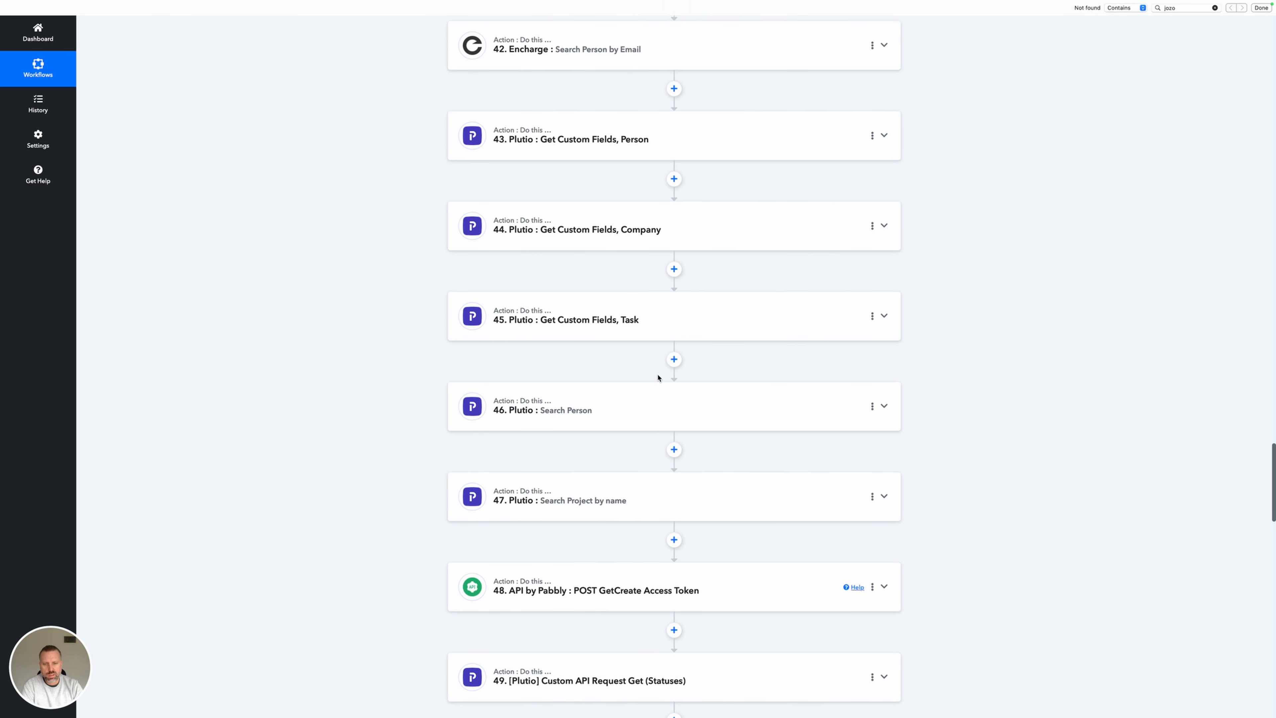
left_click(624, 412)
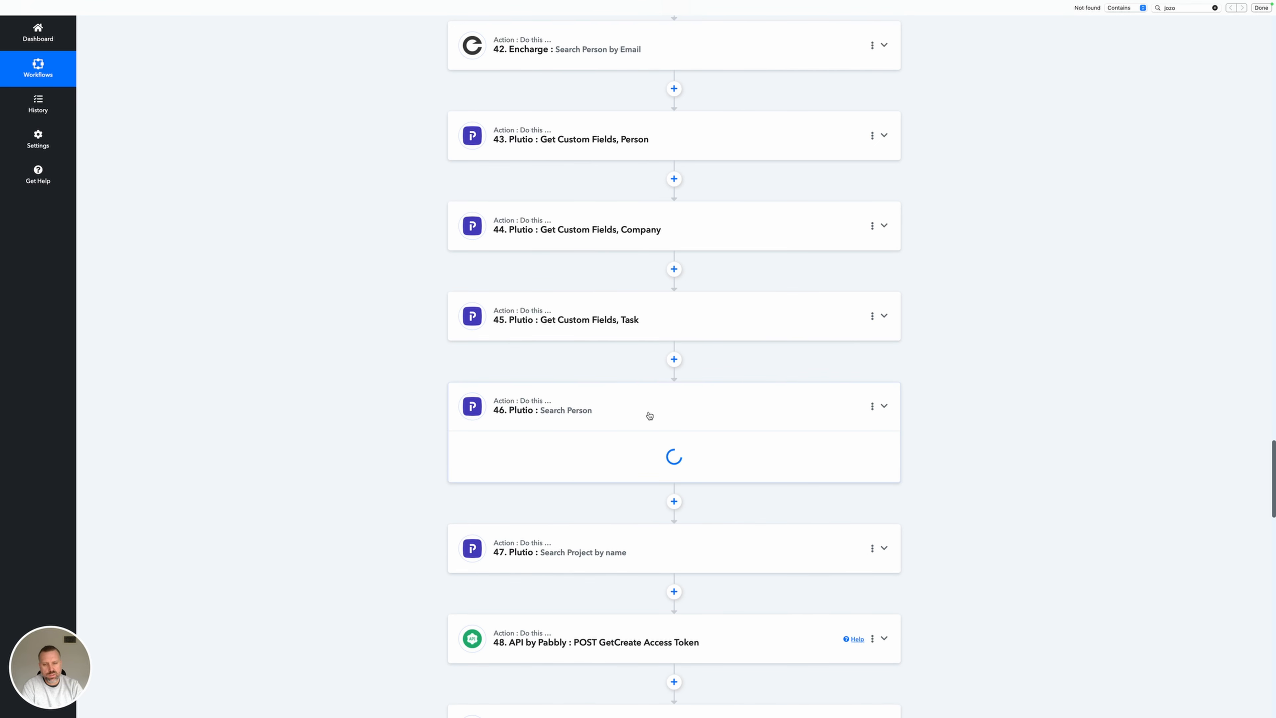
Examine the workflow's name and its sequence from the Fluent Forms trigger to the Plutio custom field steps.
scroll(669, 402, "up", 20)
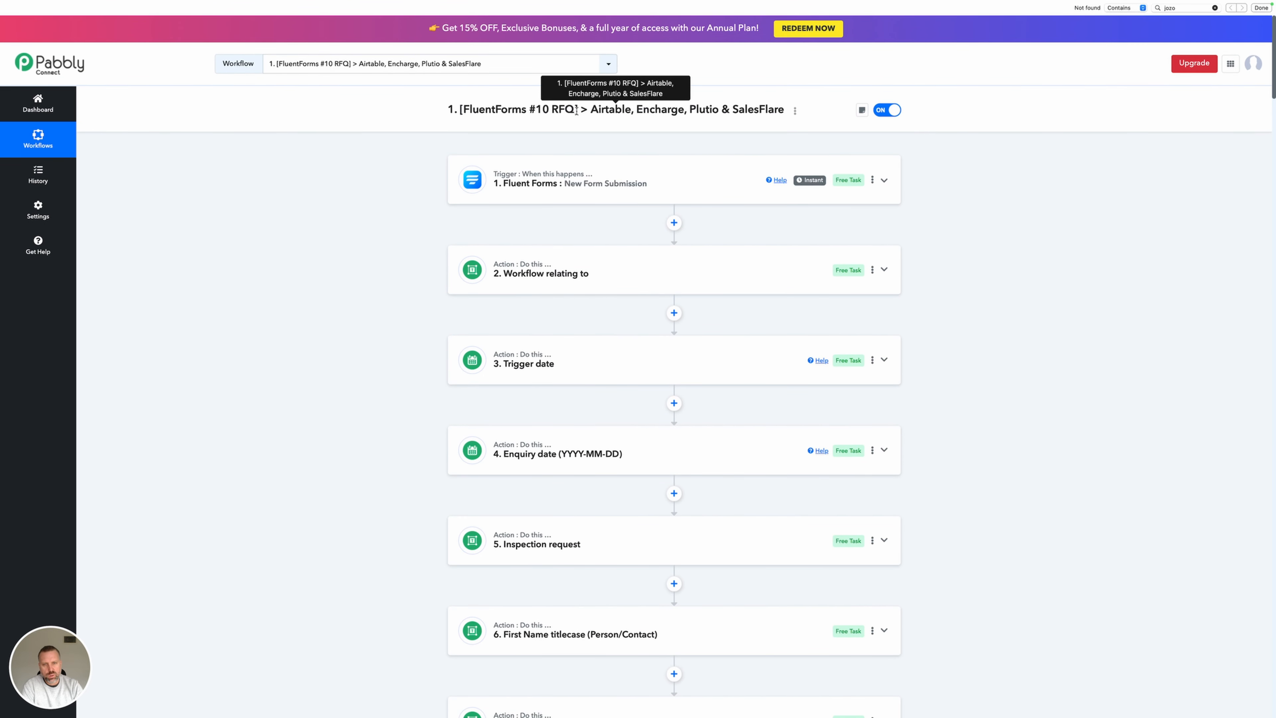
left_click_drag(575, 109, 552, 110)
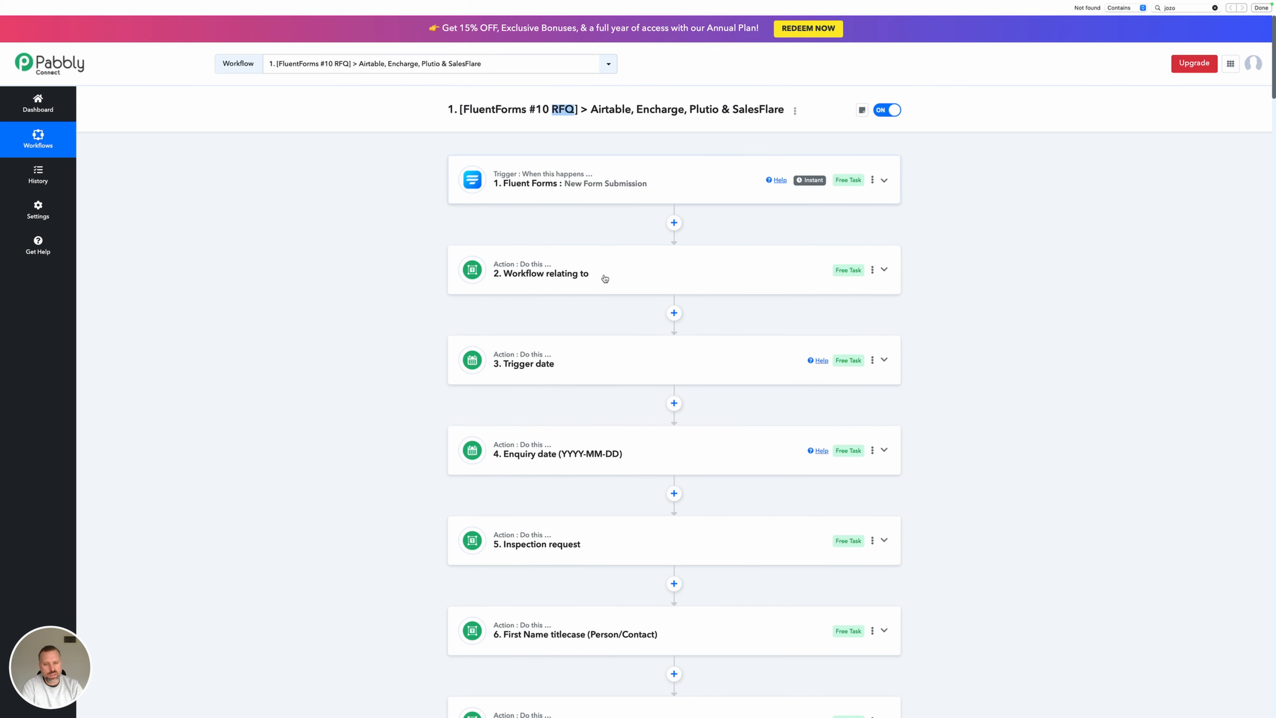
scroll(606, 280, "down", 15)
scroll(607, 279, "down", 20)
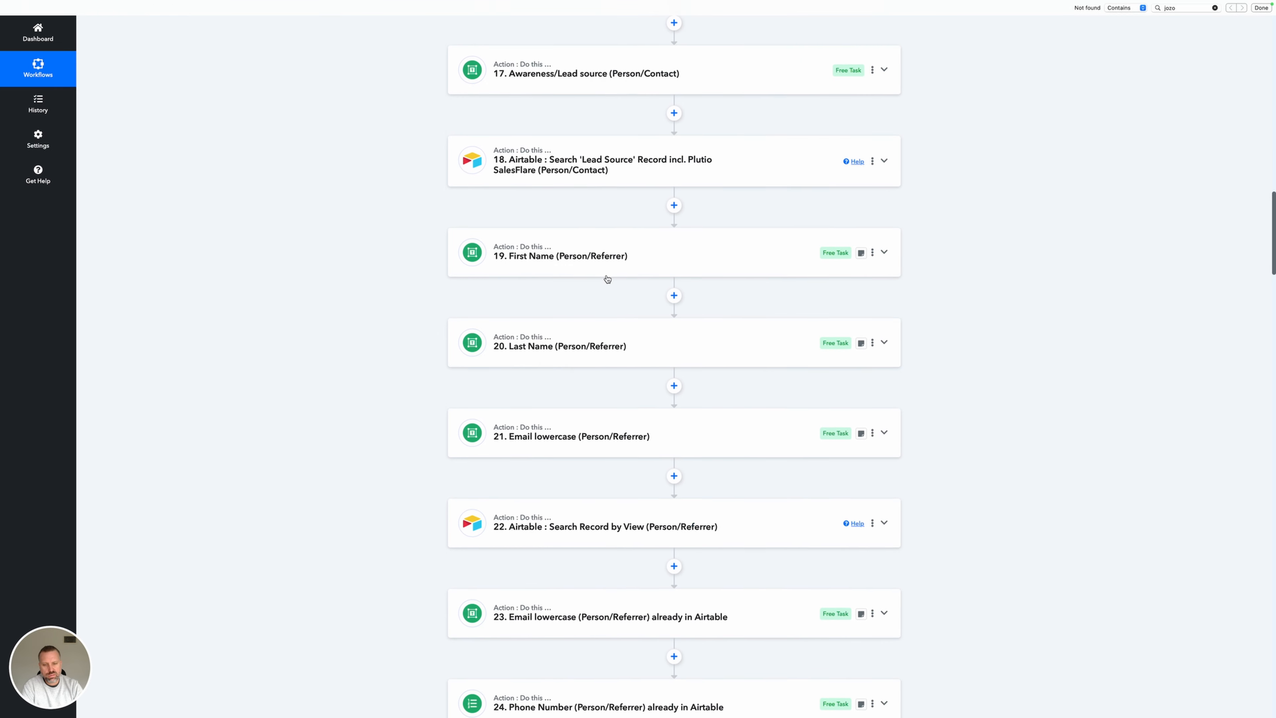
scroll(608, 279, "down", 2)
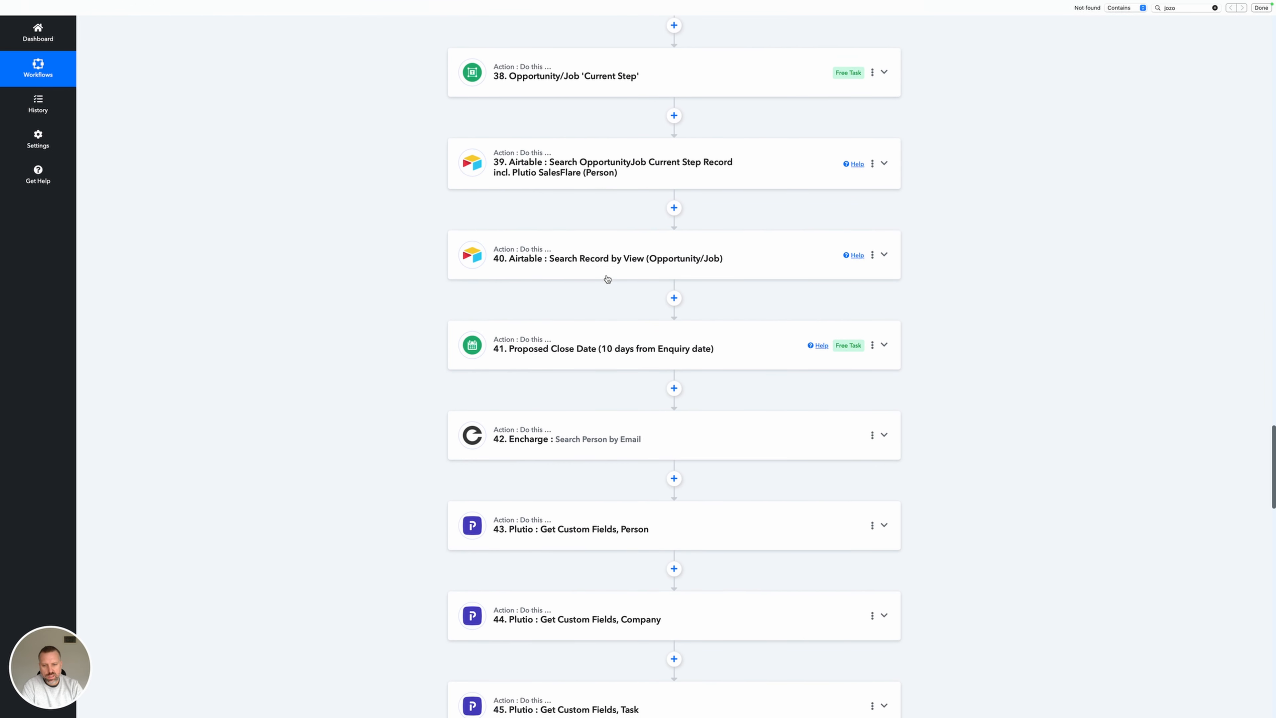
scroll(607, 280, "down", 1)
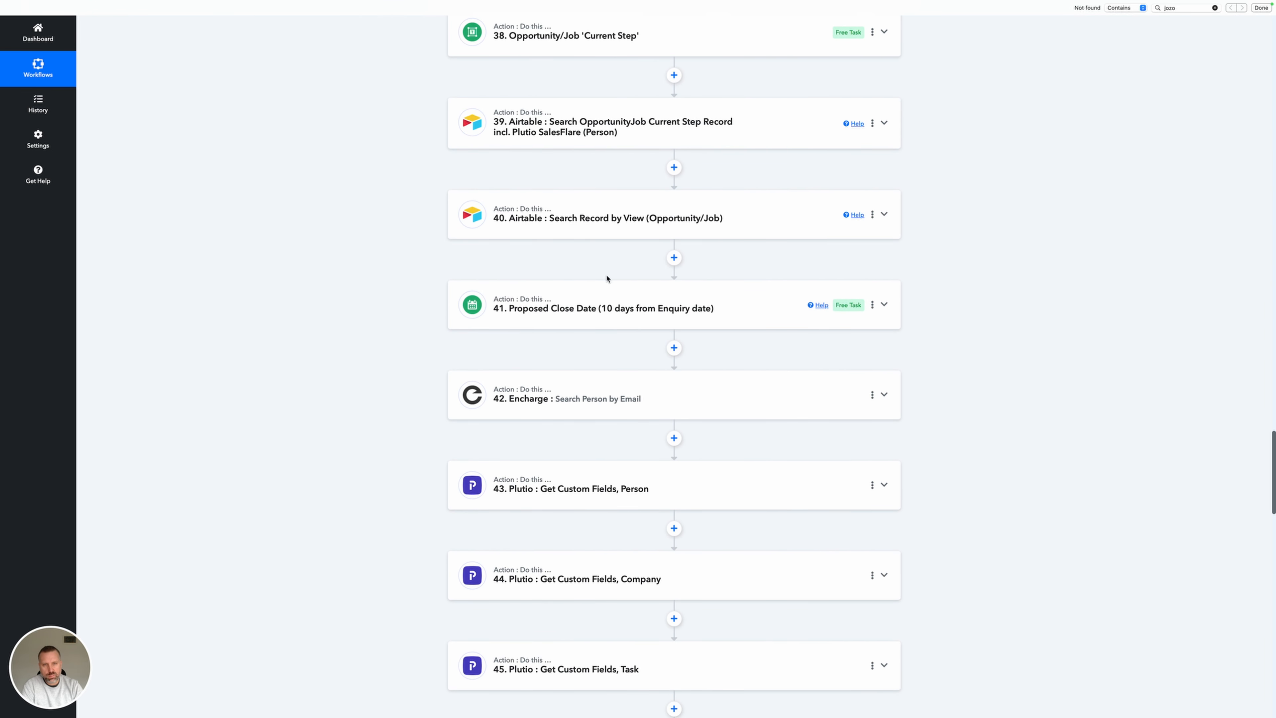
scroll(608, 279, "up", 20)
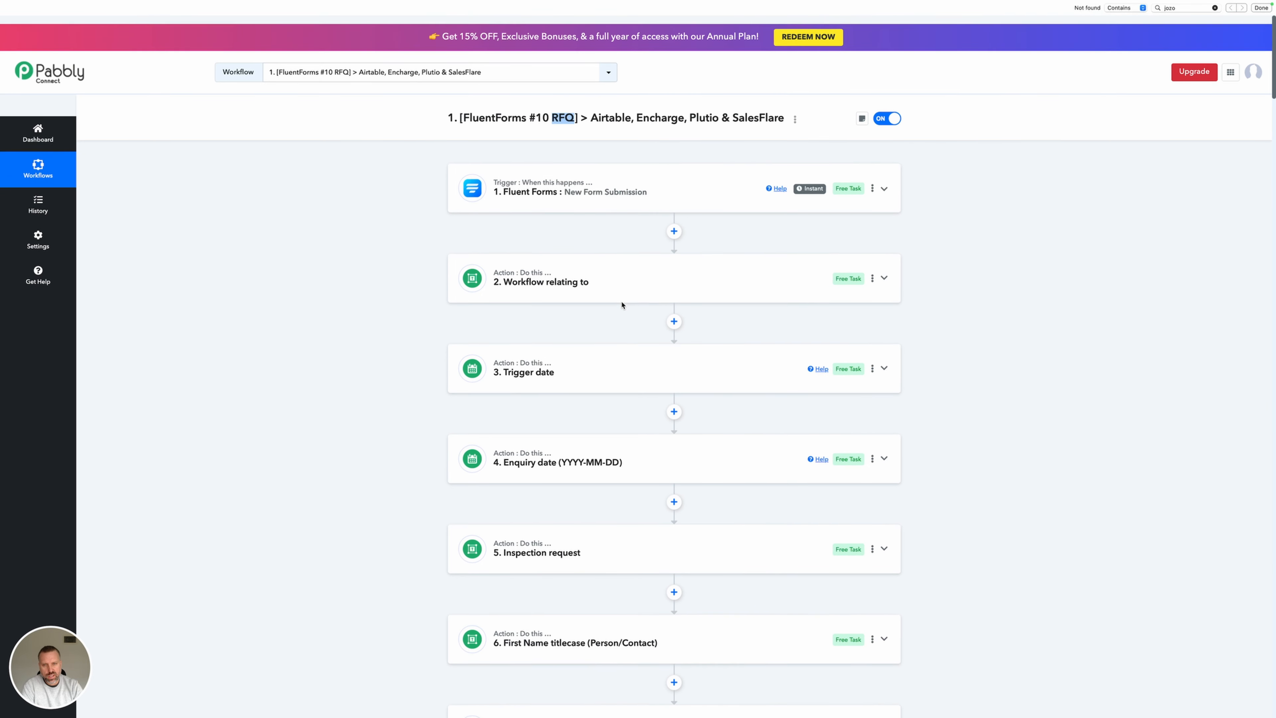
left_click(490, 109)
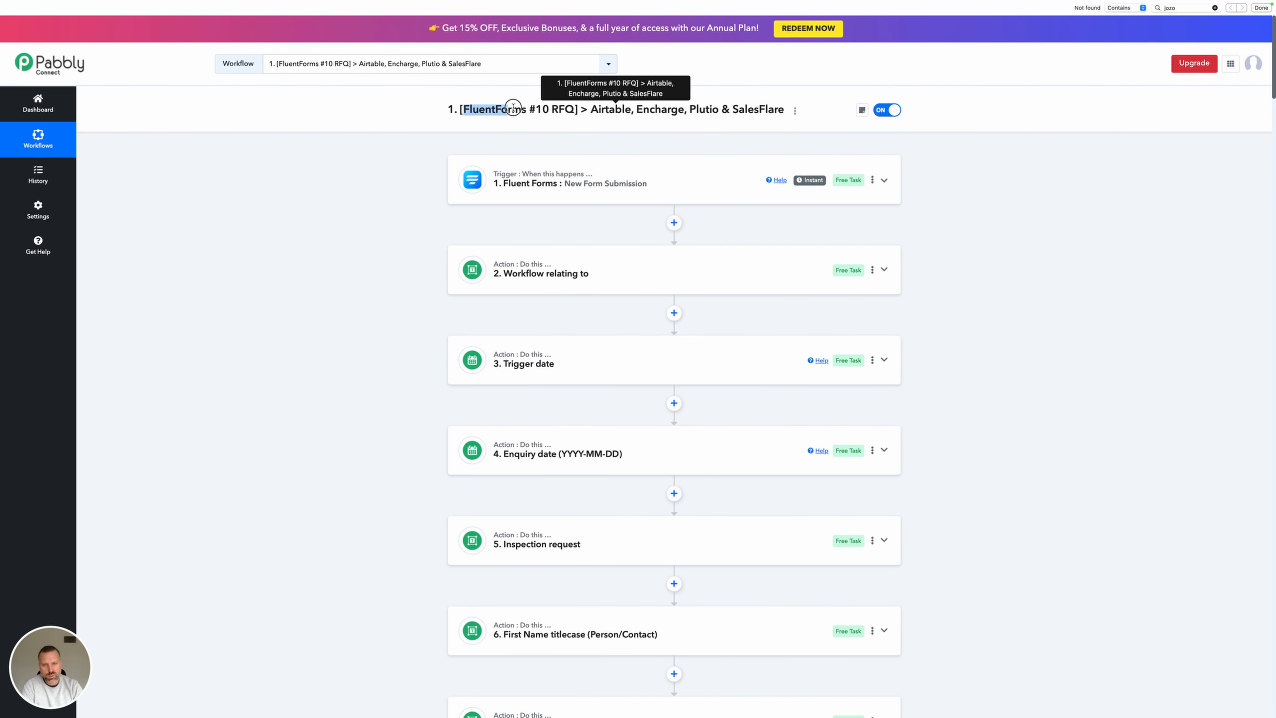
left_click_drag(563, 109, 568, 109)
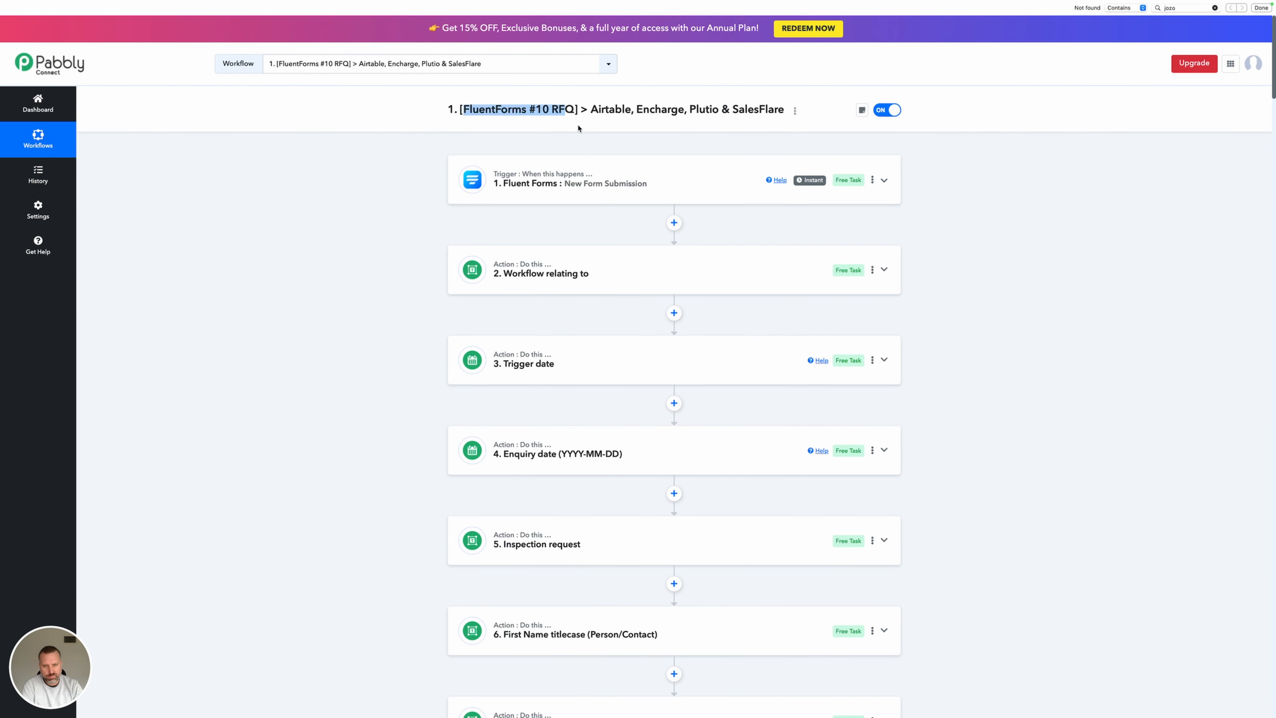
Review the workflow steps down to the email search settings in step 46, Plutio : Search Person.
scroll(583, 121, "down", 3)
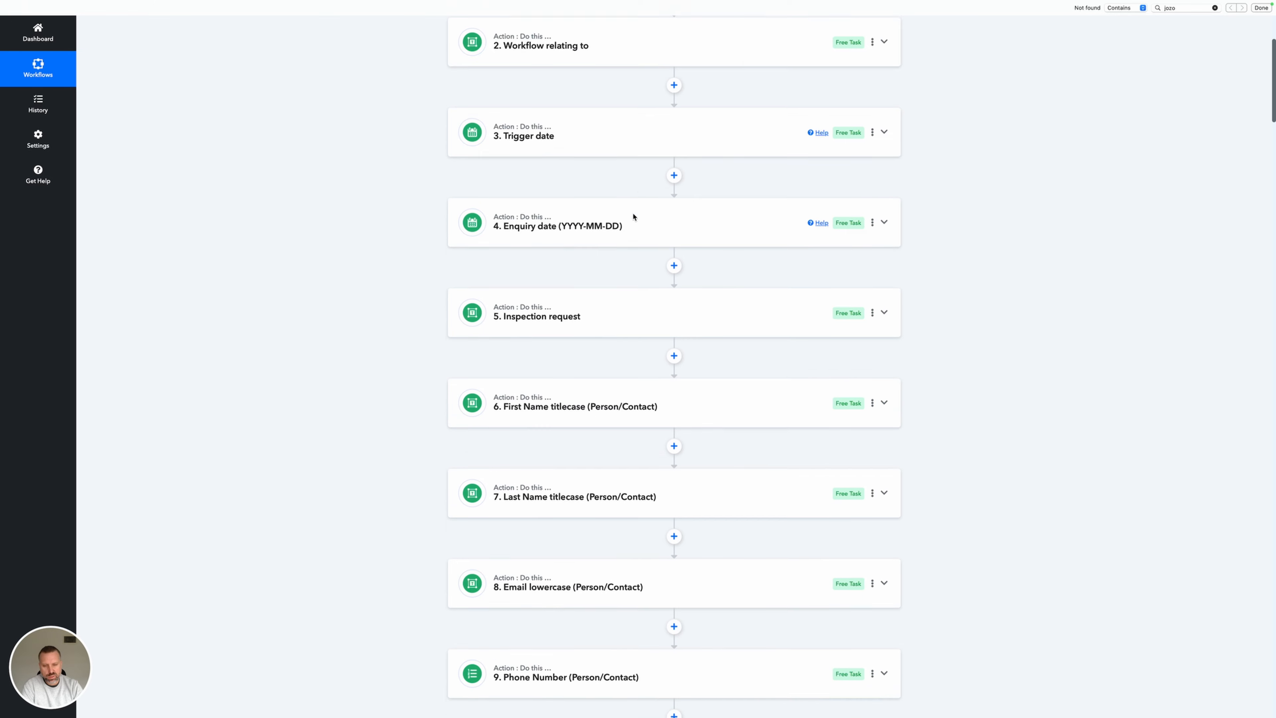
scroll(633, 217, "down", 20)
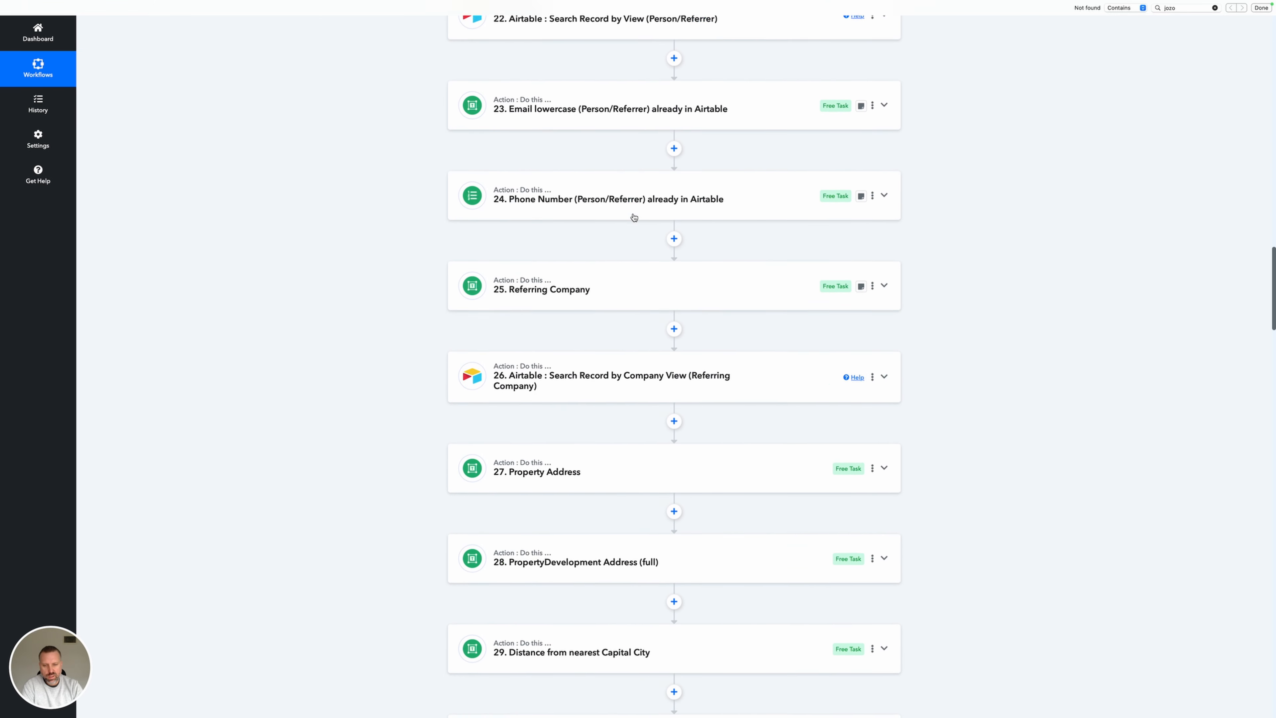
scroll(634, 217, "down", 20)
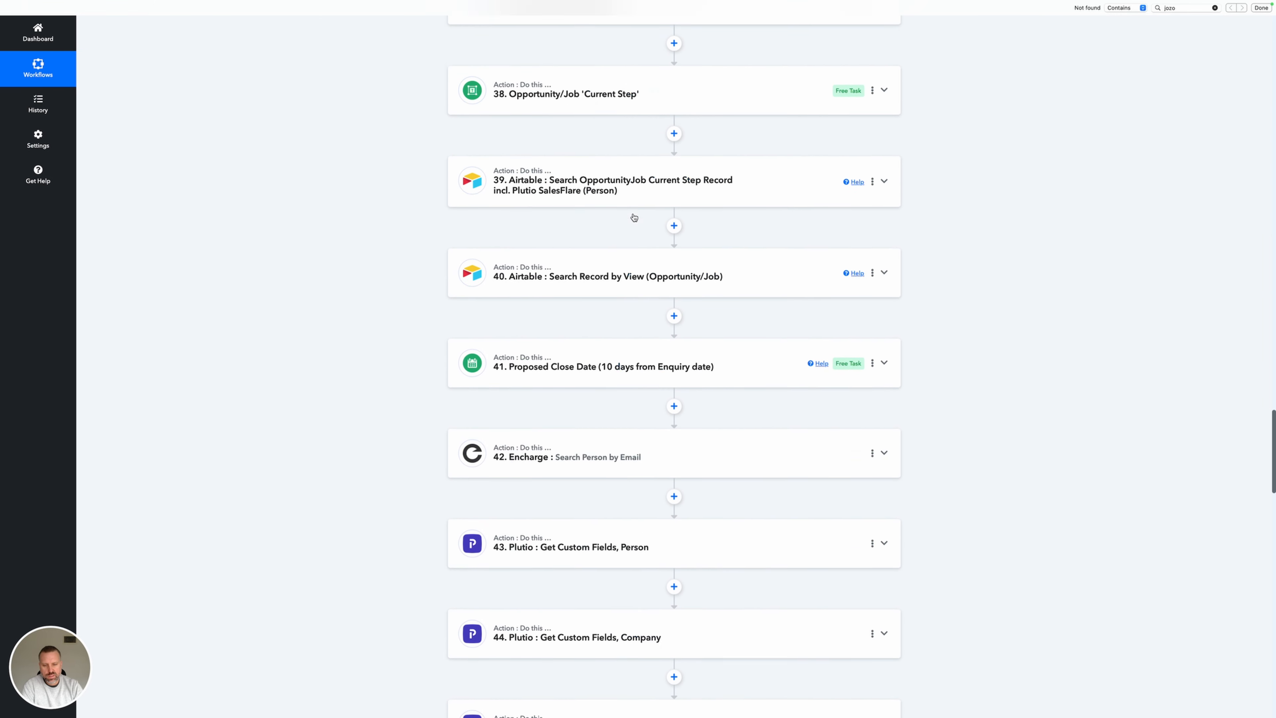
scroll(634, 217, "down", 4)
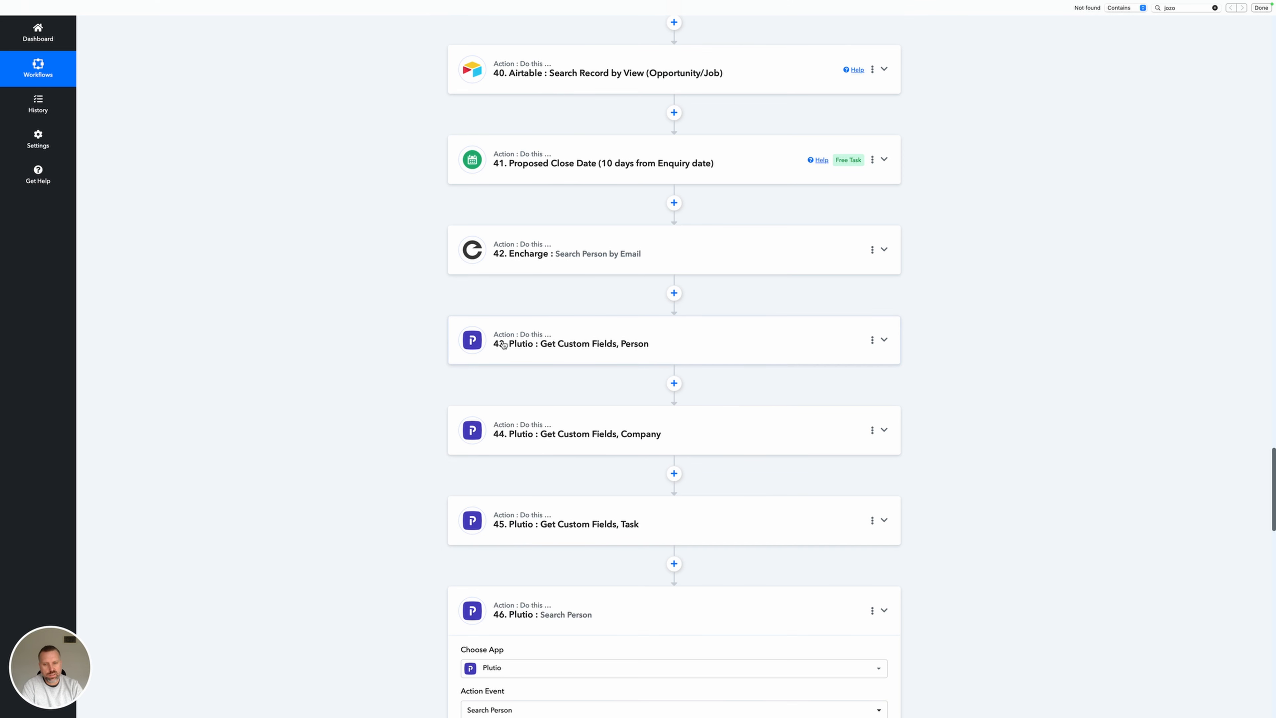
scroll(661, 396, "down", 5)
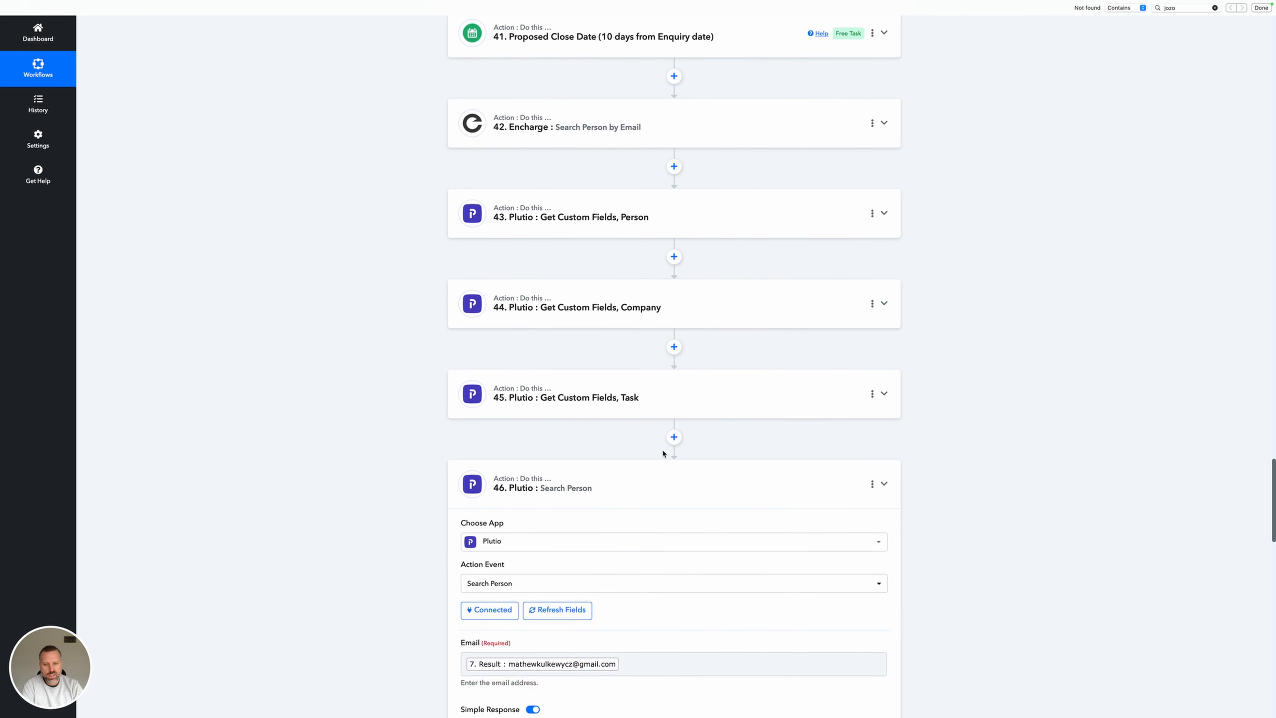
scroll(564, 559, "down", 2)
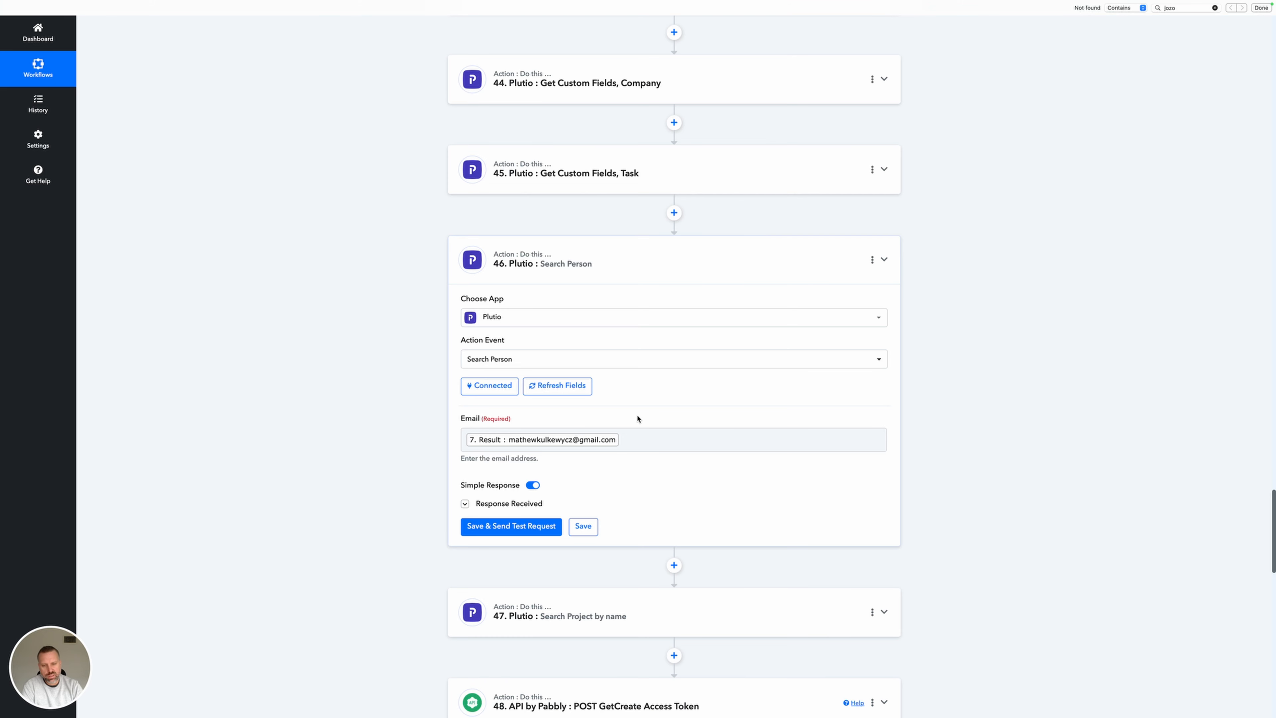
scroll(638, 419, "down", 4)
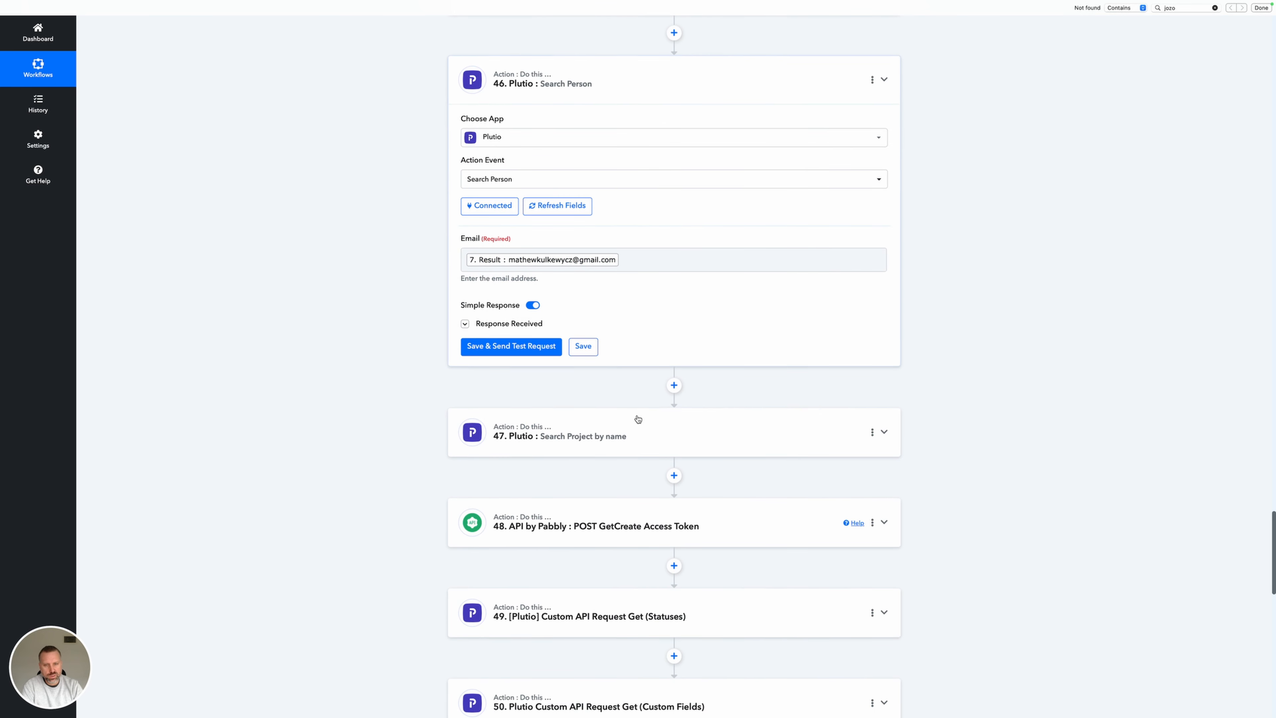
scroll(638, 419, "up", 1)
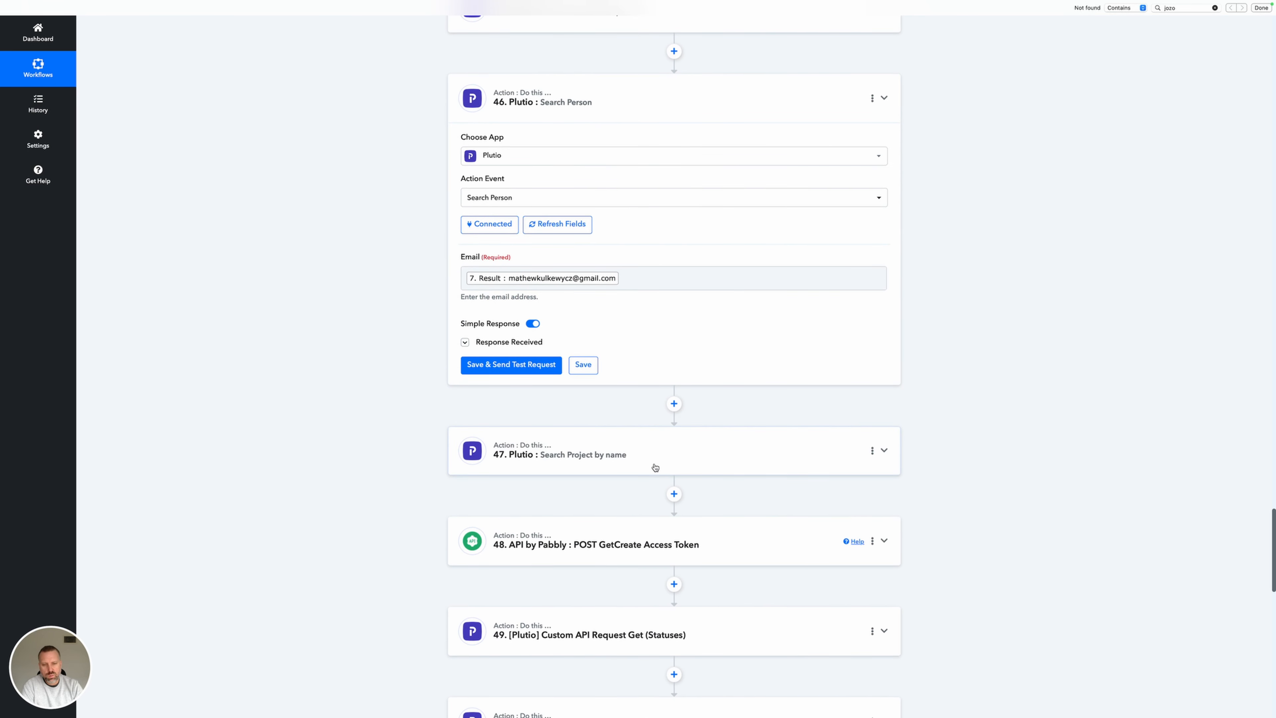
Expand the Router in step 59 at the end of the workflow and examine its list of routes.
scroll(691, 477, "down", 20)
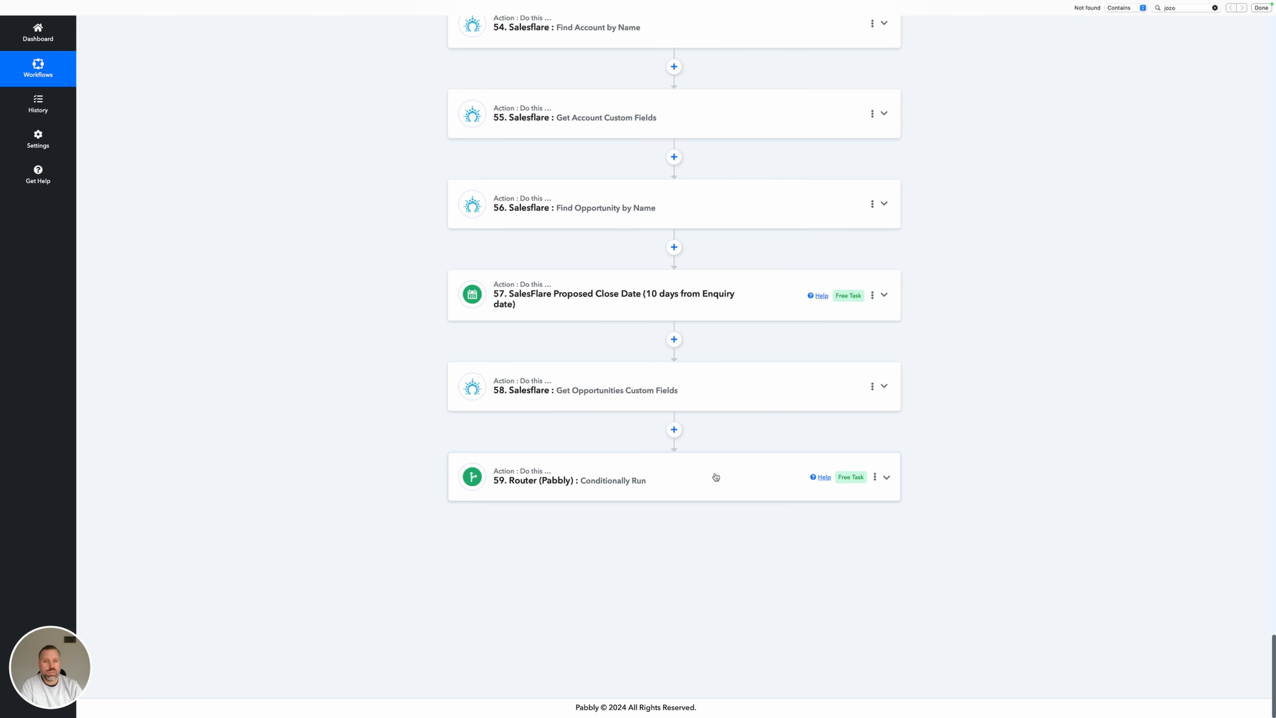
left_click(705, 478)
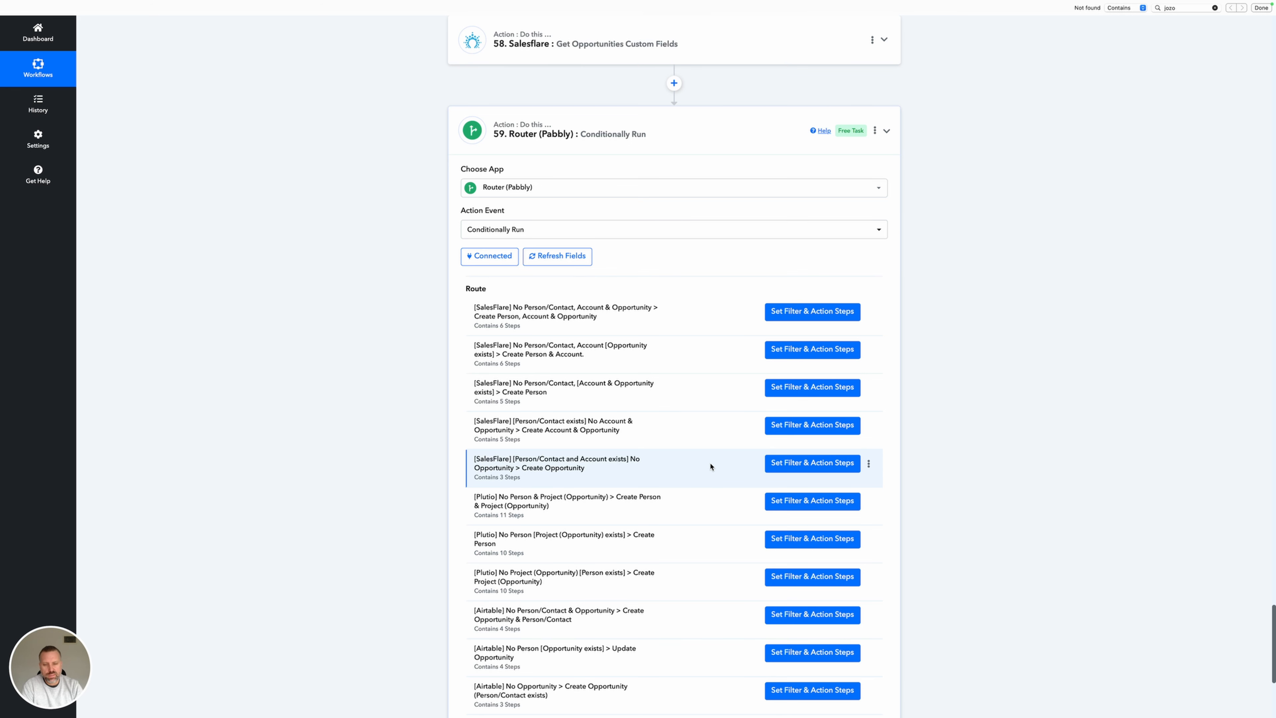
scroll(710, 467, "down", 1)
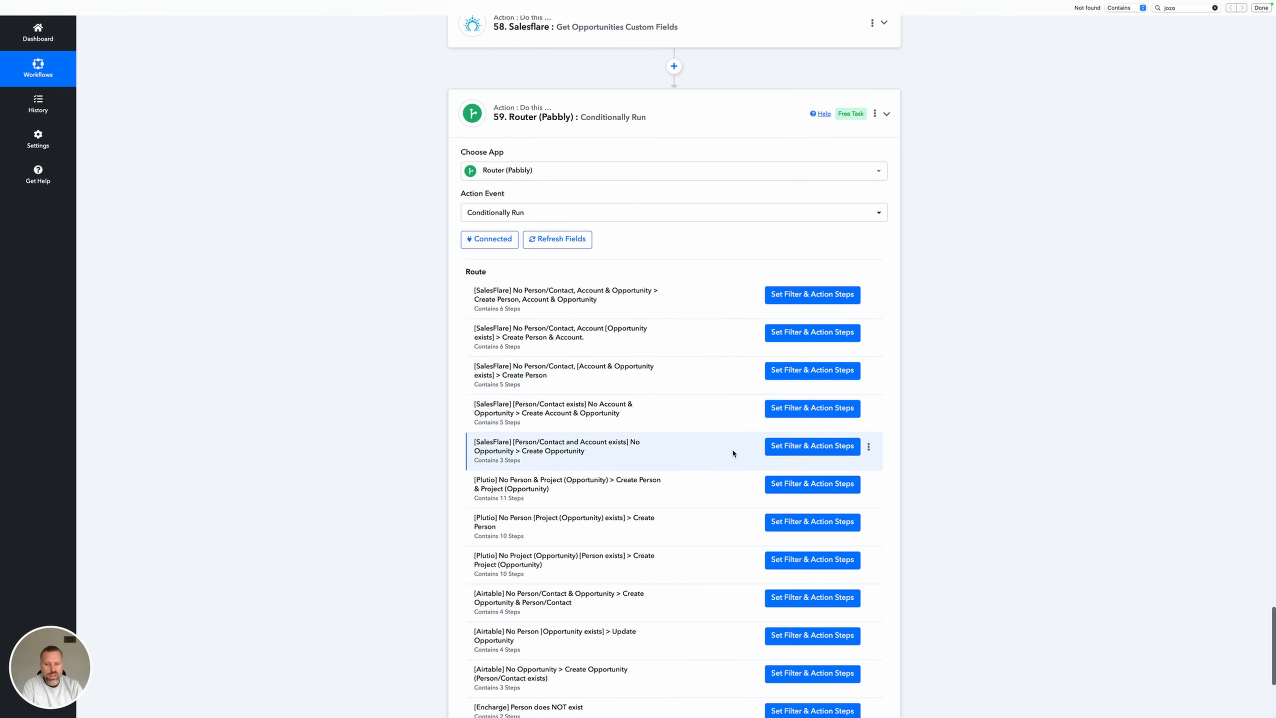
Open the route "[Plutio] No Person & Project (Opportunity) > Create Person & Project (Opportunity)" and review its action steps to the final router.
scroll(732, 450, "down", 3)
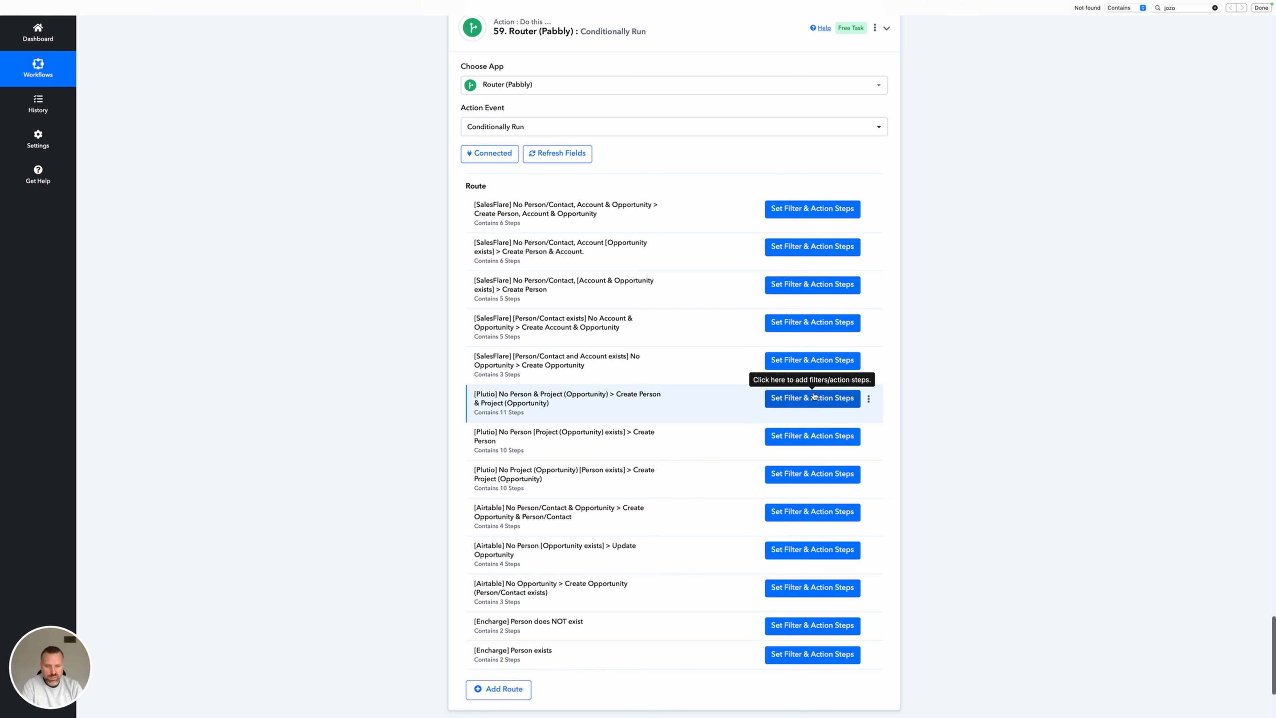
left_click(810, 398)
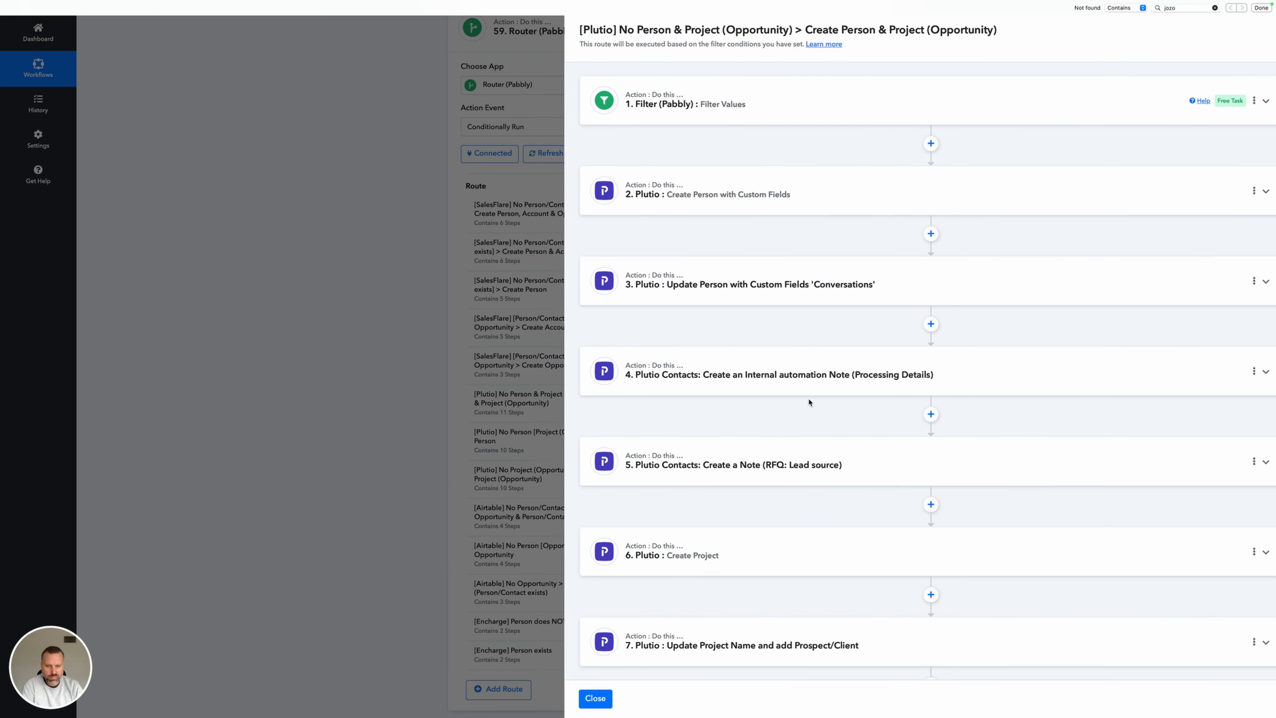
scroll(809, 402, "down", 5)
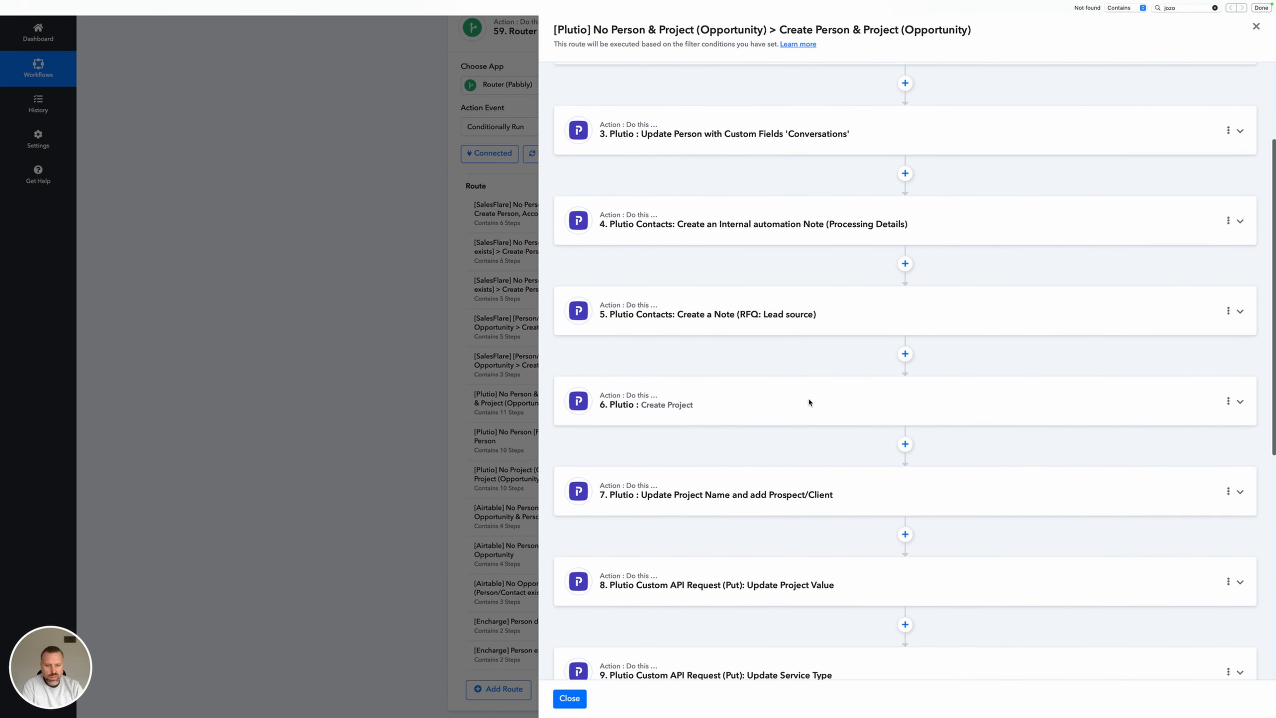
scroll(809, 402, "down", 8)
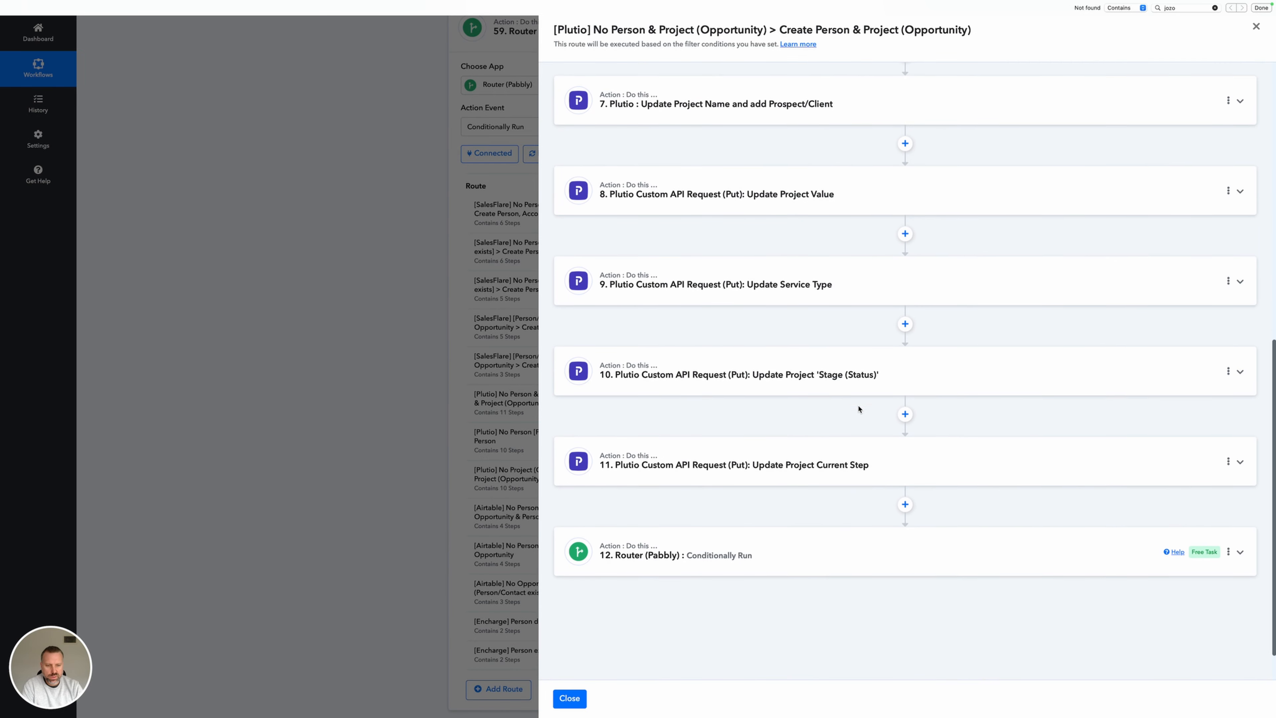
Expand step 11, Update Project Current Step, highlight the {{PlutioProjectCurrentStep}} variable in its Raw JSON, and close the route.
left_click(883, 464)
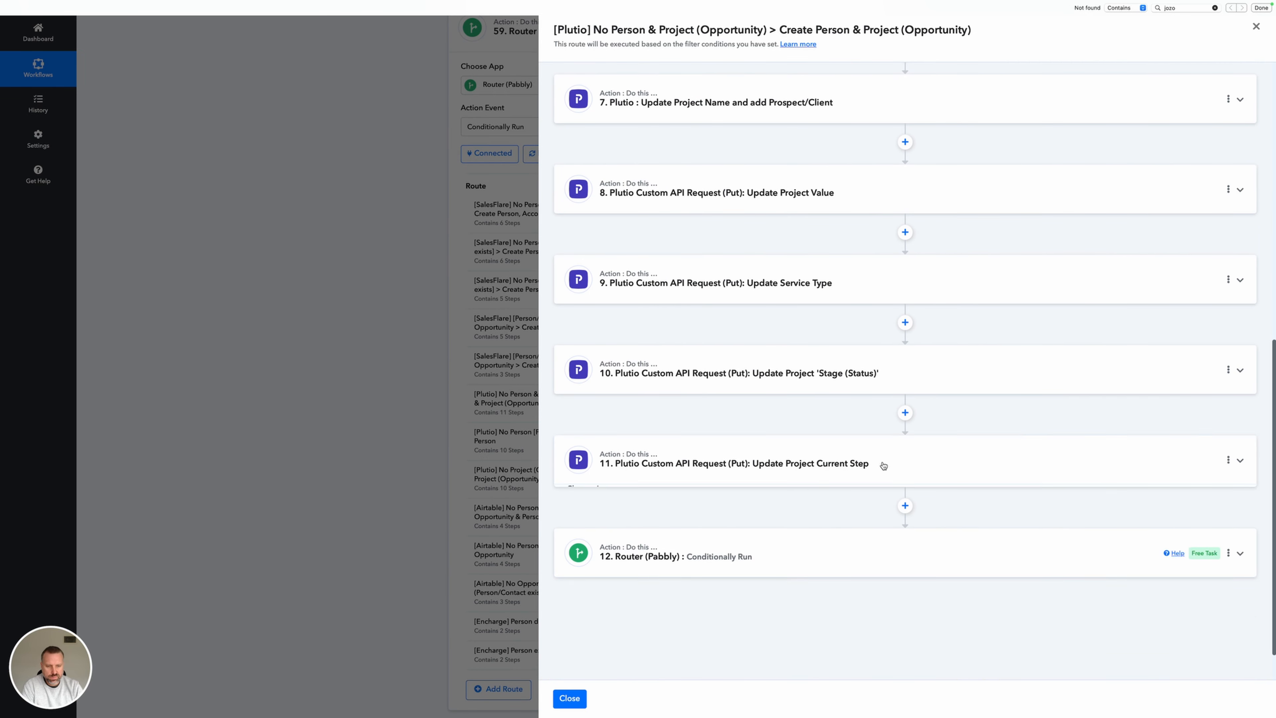
scroll(884, 466, "down", 3)
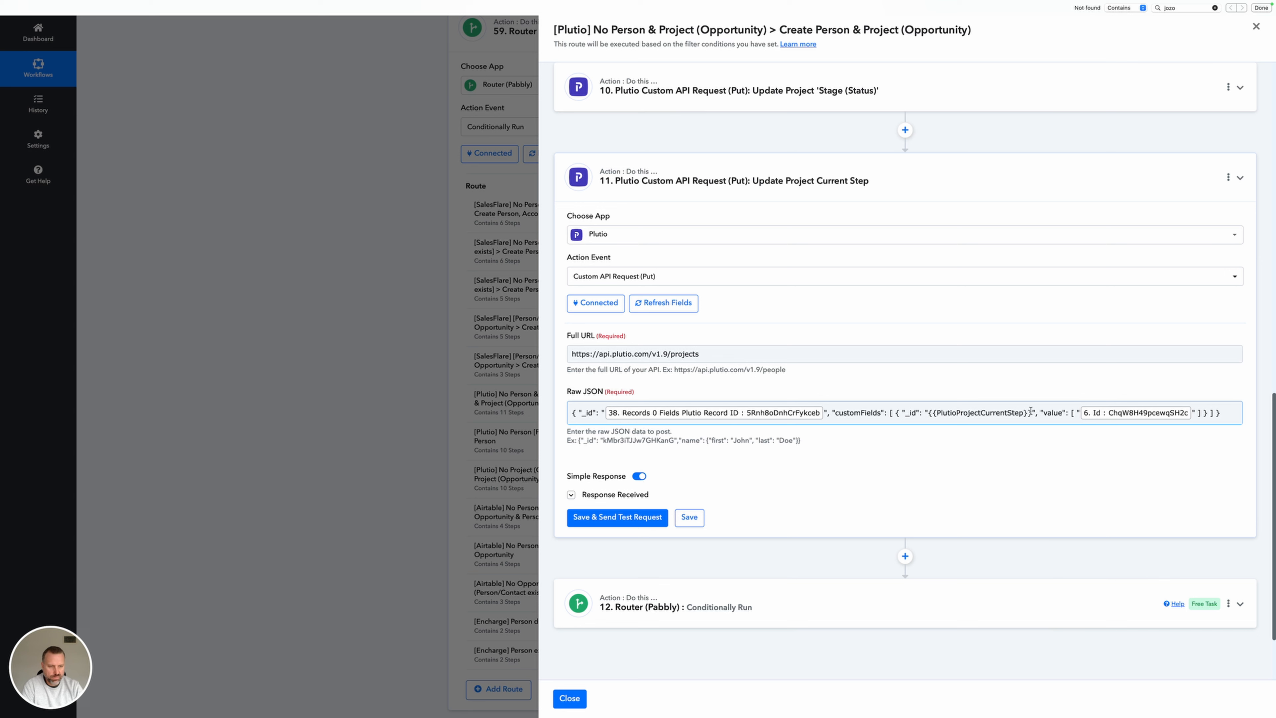
left_click_drag(1031, 412, 927, 413)
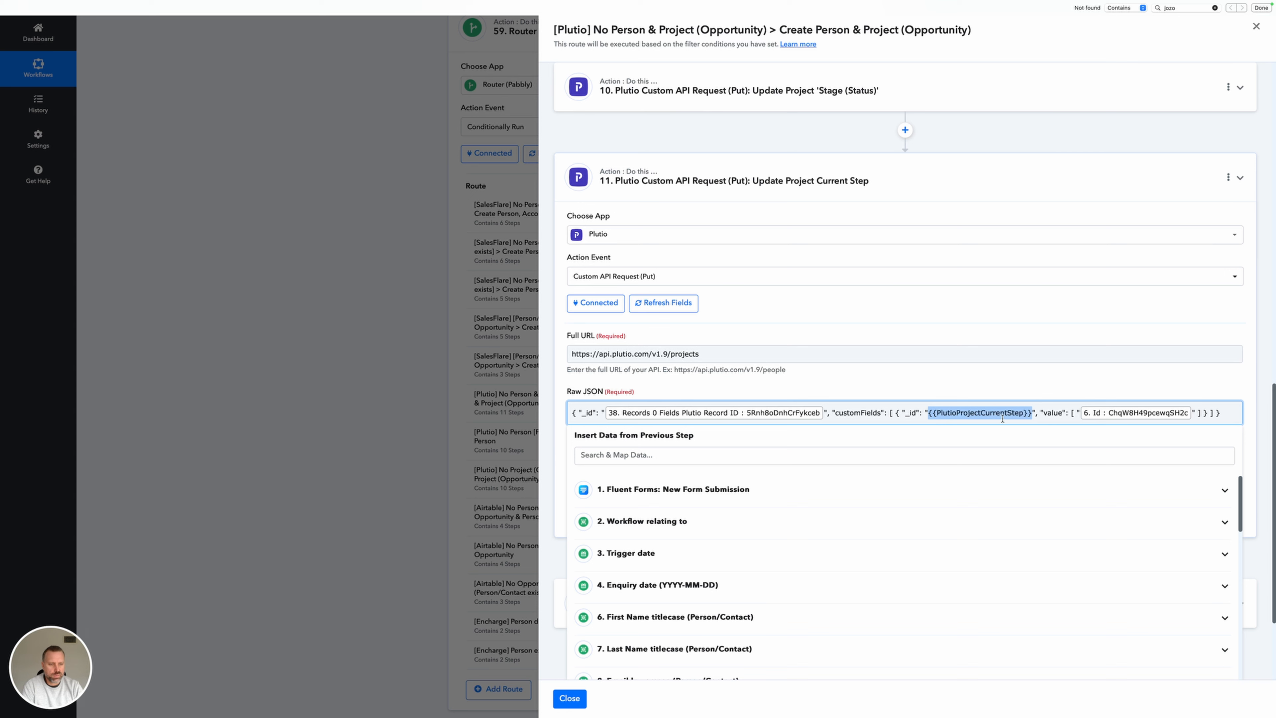
left_click(1020, 431)
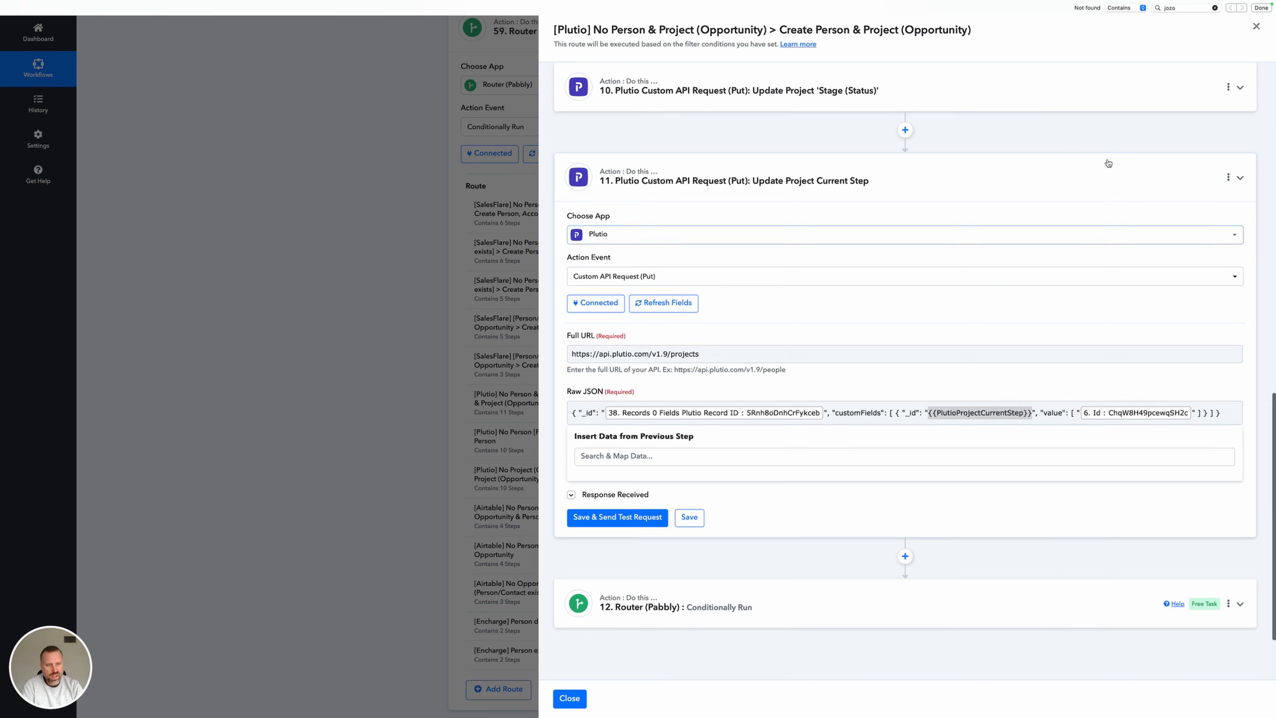
left_click(1257, 27)
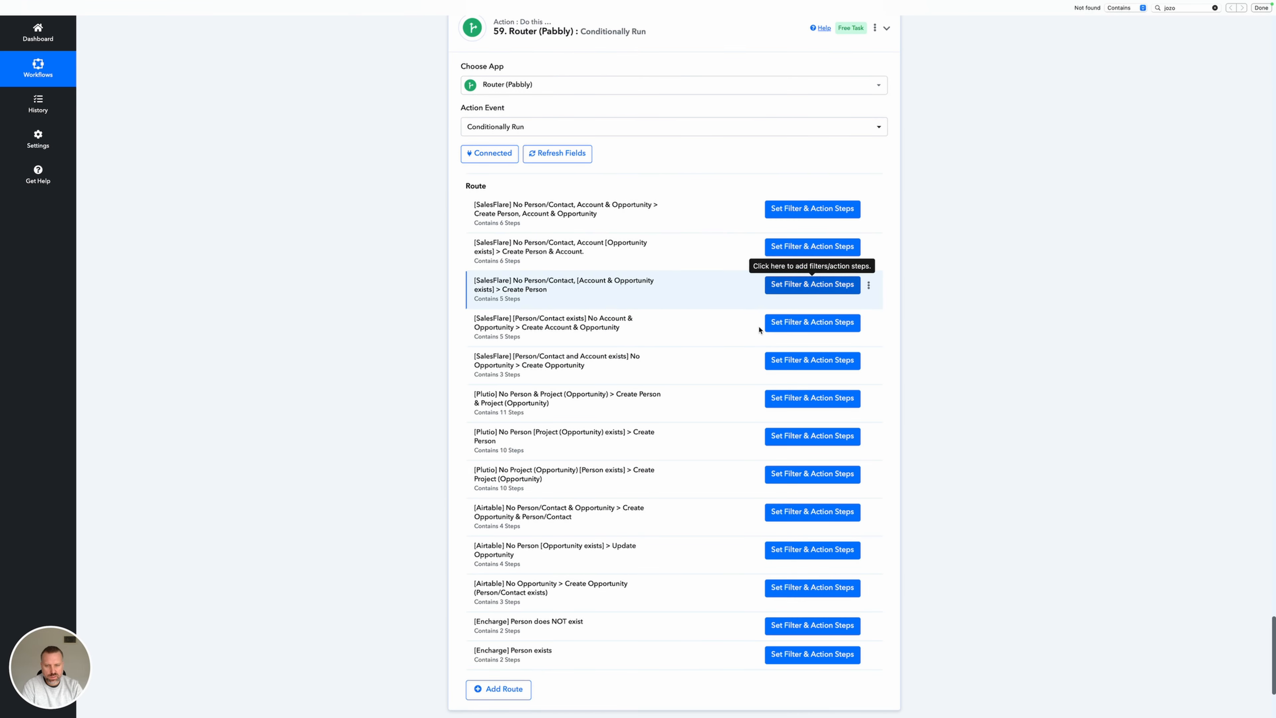
Open the route "[Plutio] No Person [Project (Opportunity) exists] > Create Person" and examine the Raw JSON of step 9, Update Project 'Current Step'.
left_click(772, 436)
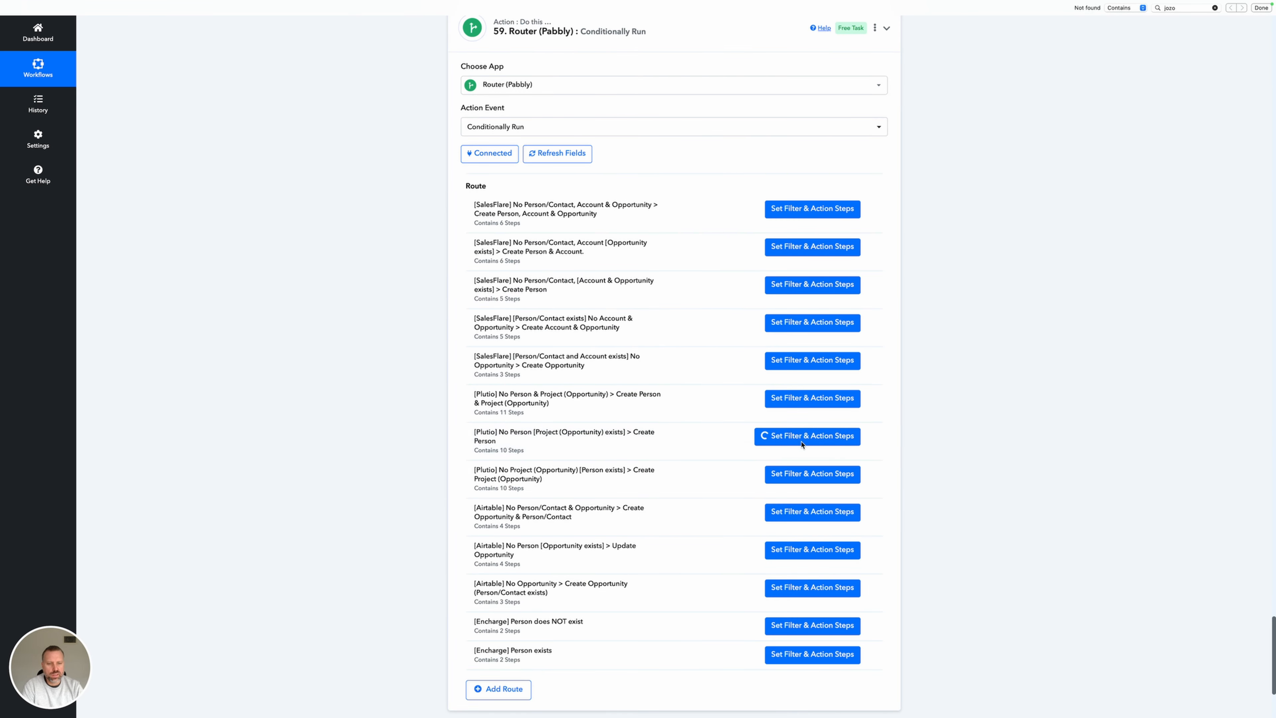
left_click(915, 341)
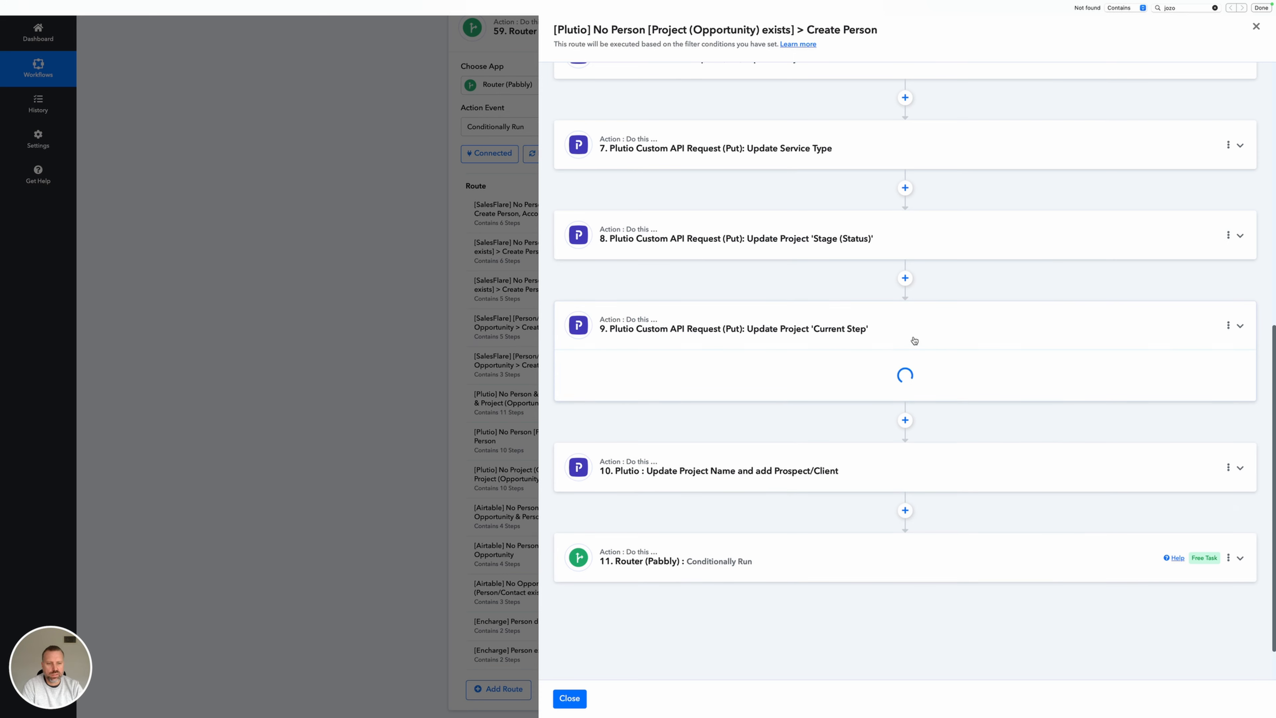
scroll(914, 341, "down", 3)
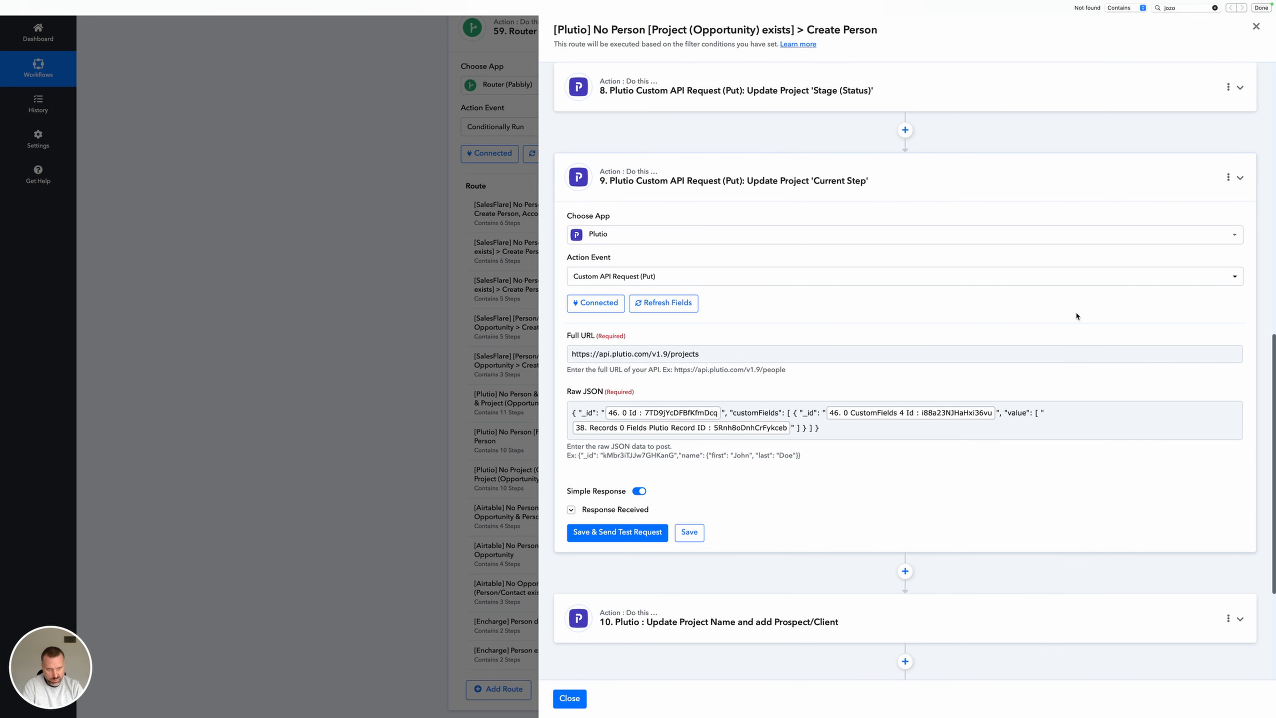
Expand step 7, Update Service Type, and highlight the mapped custom field ID in its Raw JSON.
scroll(1076, 316, "up", 3)
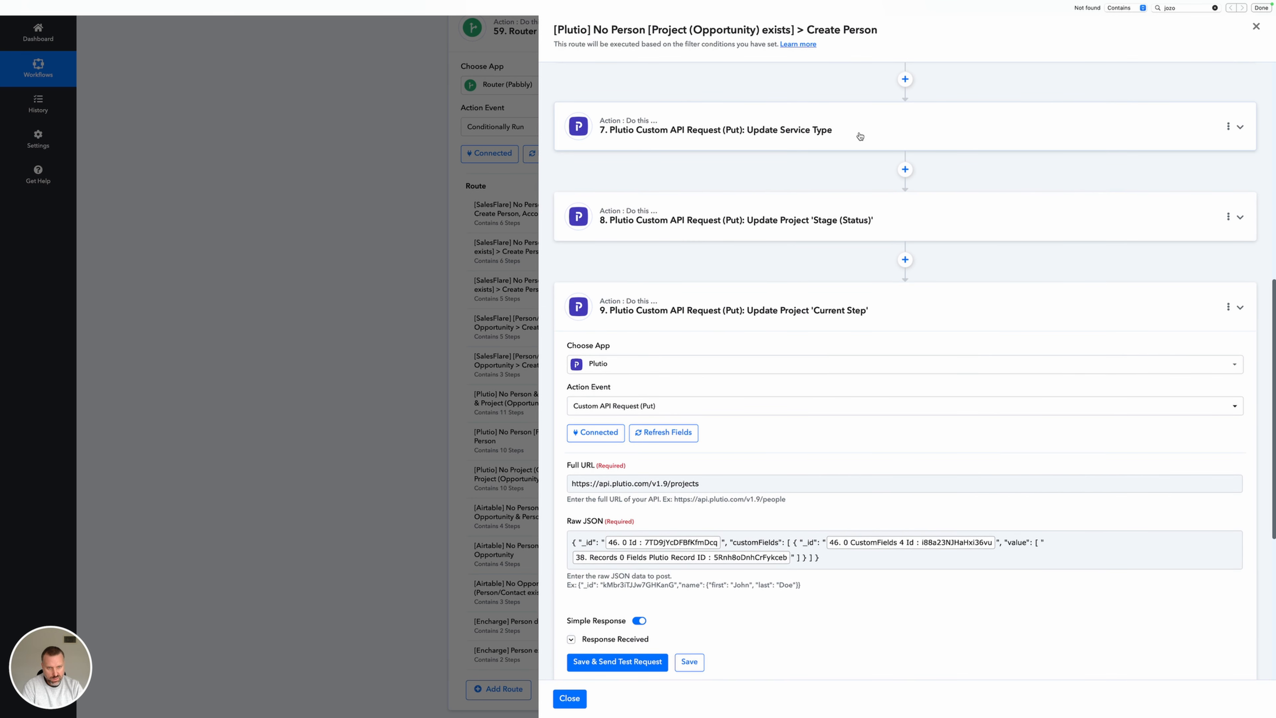
left_click(851, 131)
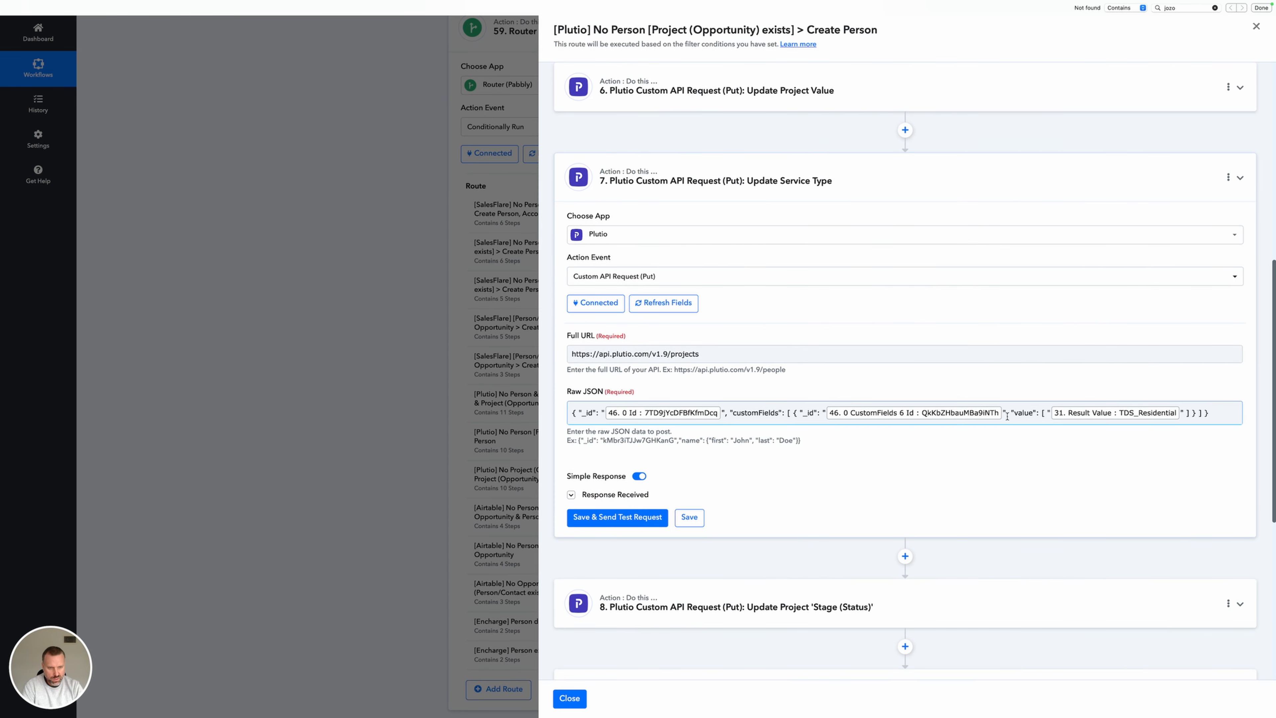
left_click_drag(1003, 413, 829, 415)
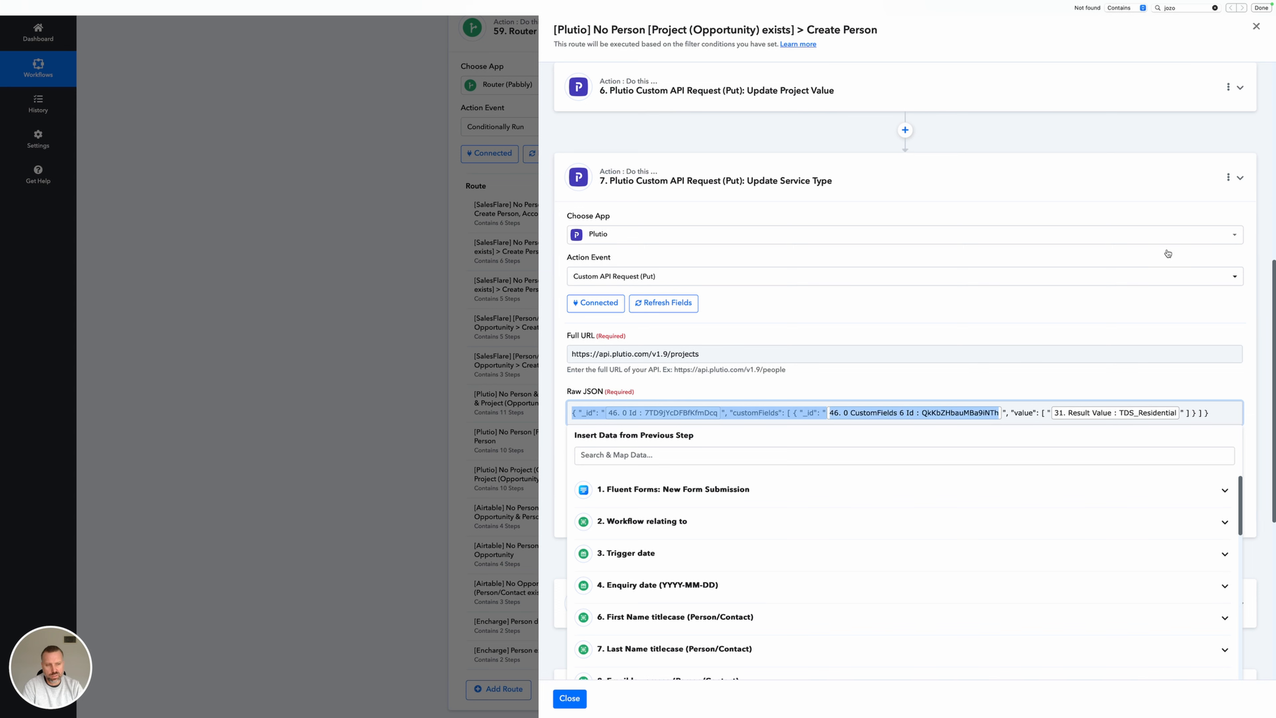
Switch to the Plutio project fields page, open the Service Type field and highlight its custom field identifier.
mouse_move(670, 2)
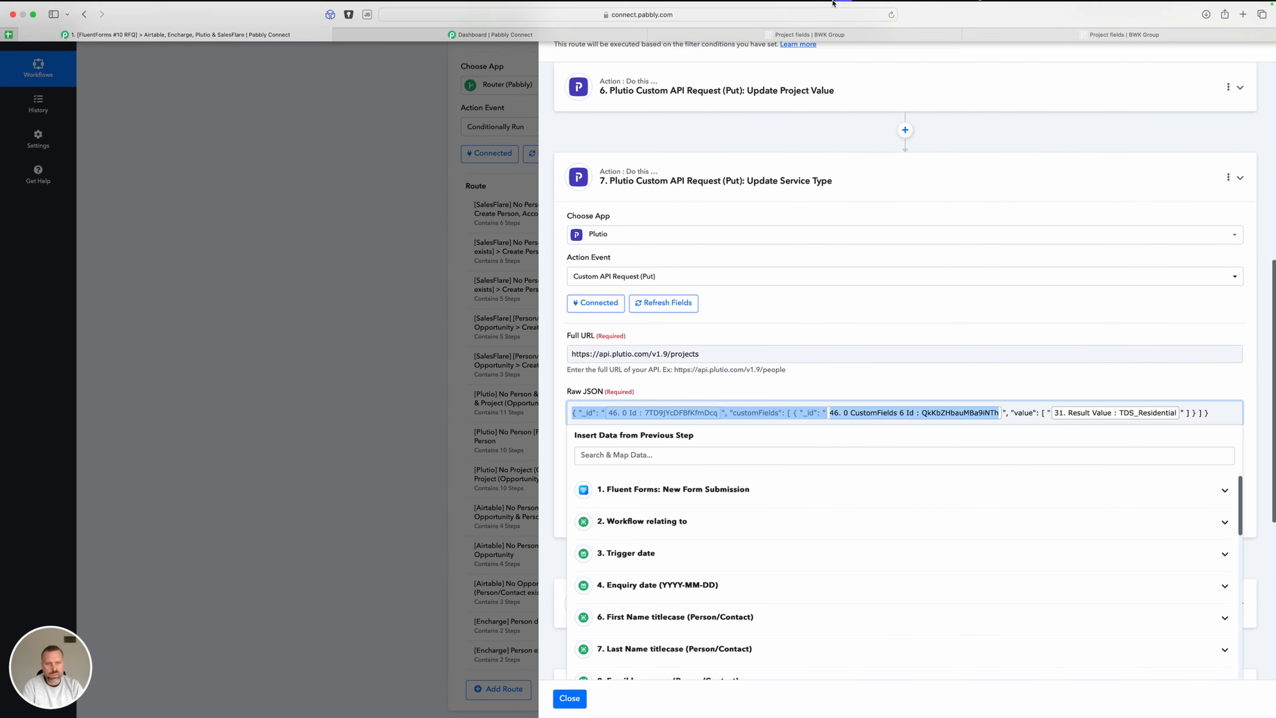
mouse_move(714, 45)
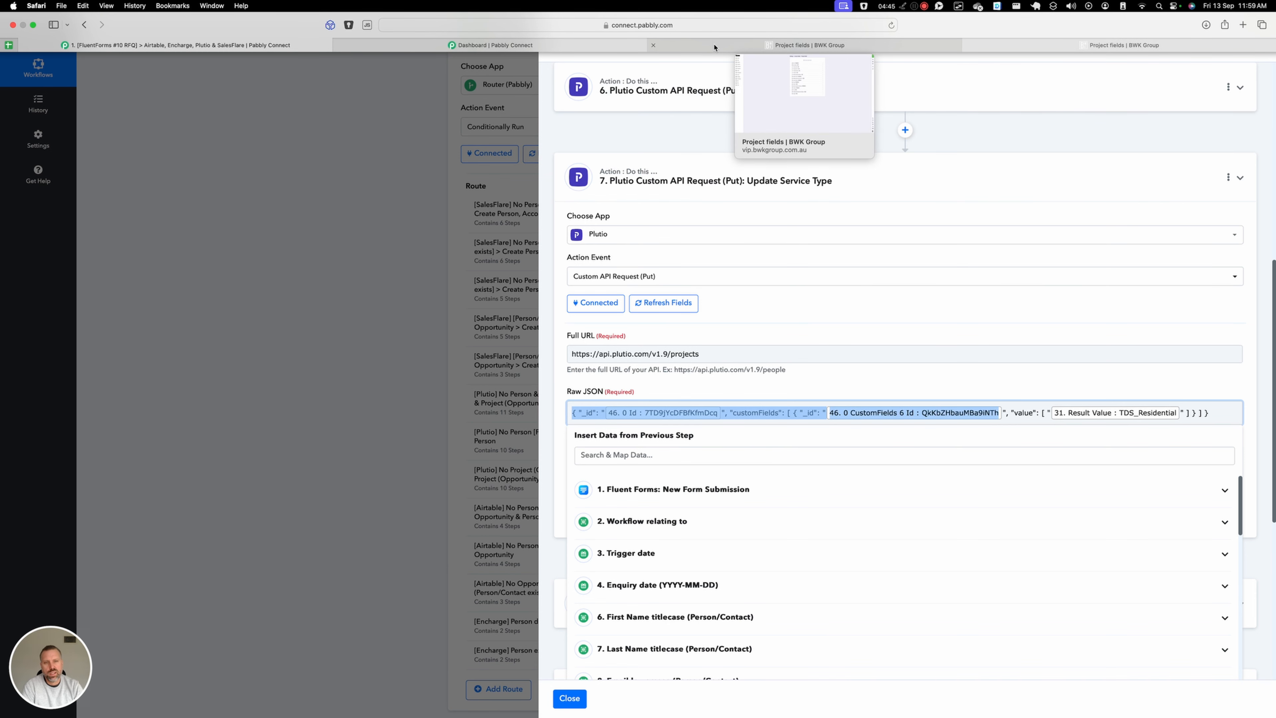
left_click(714, 47)
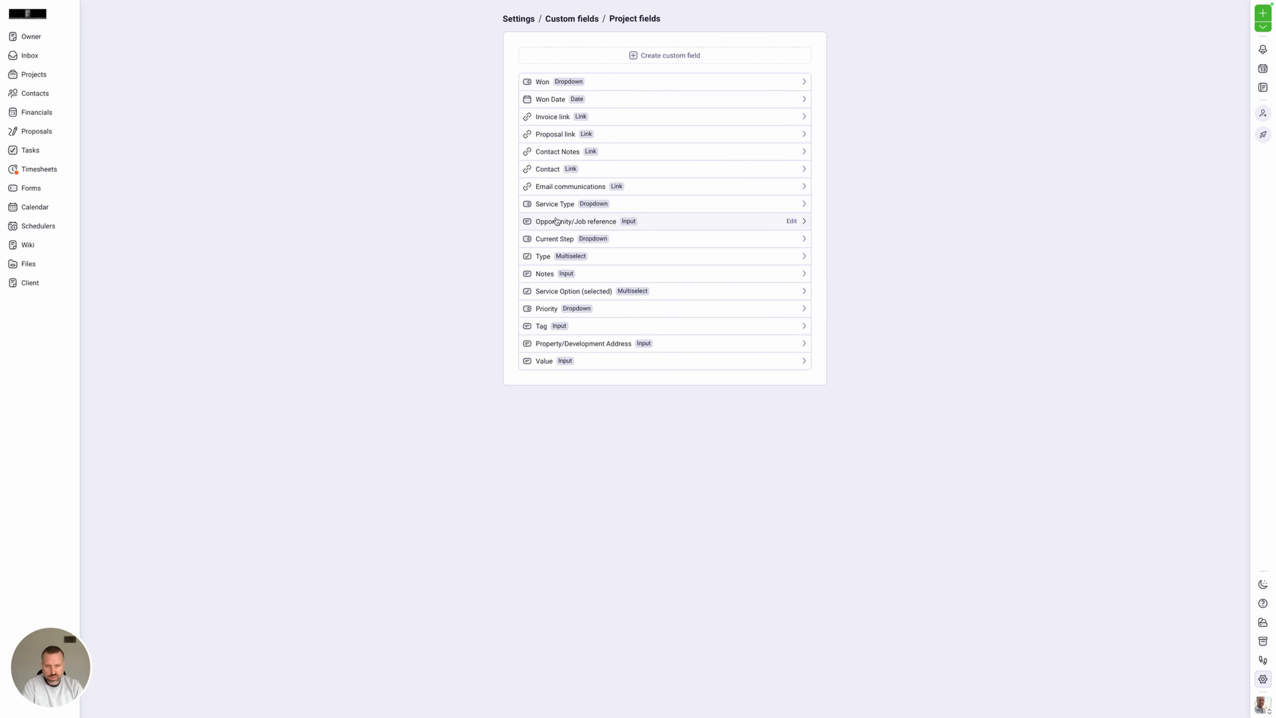
left_click(555, 207)
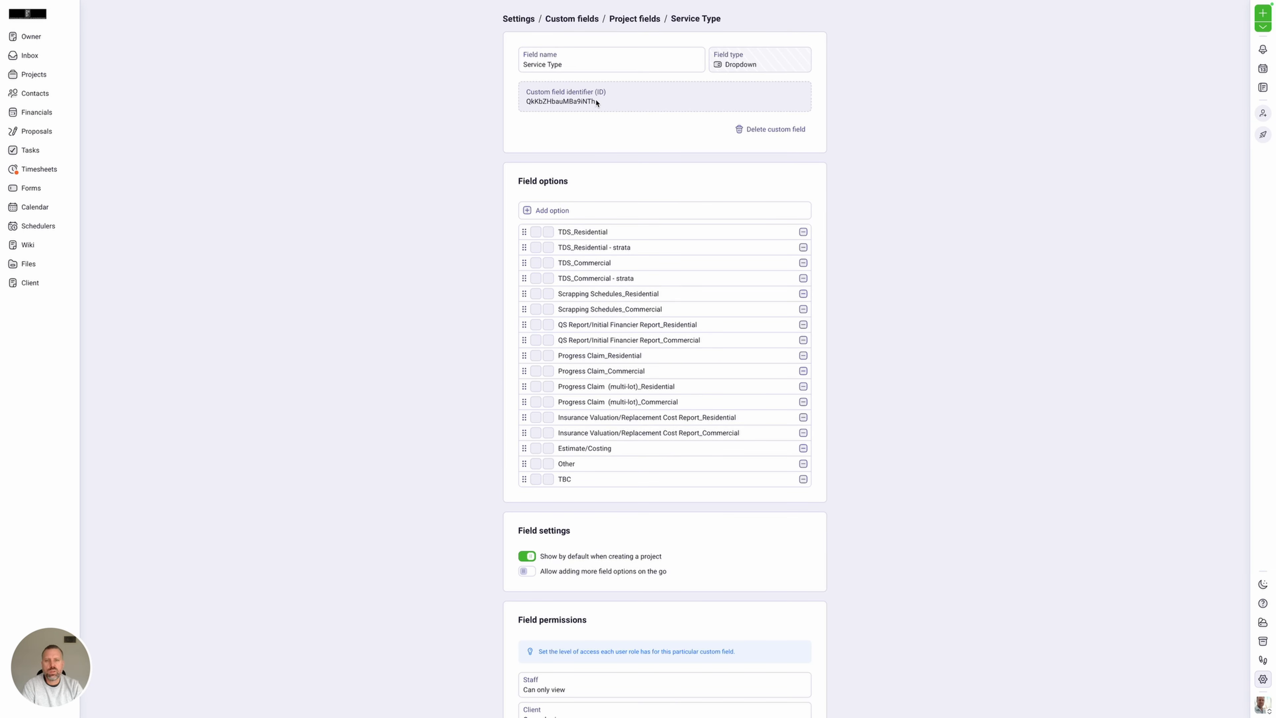
left_click_drag(597, 100, 559, 100)
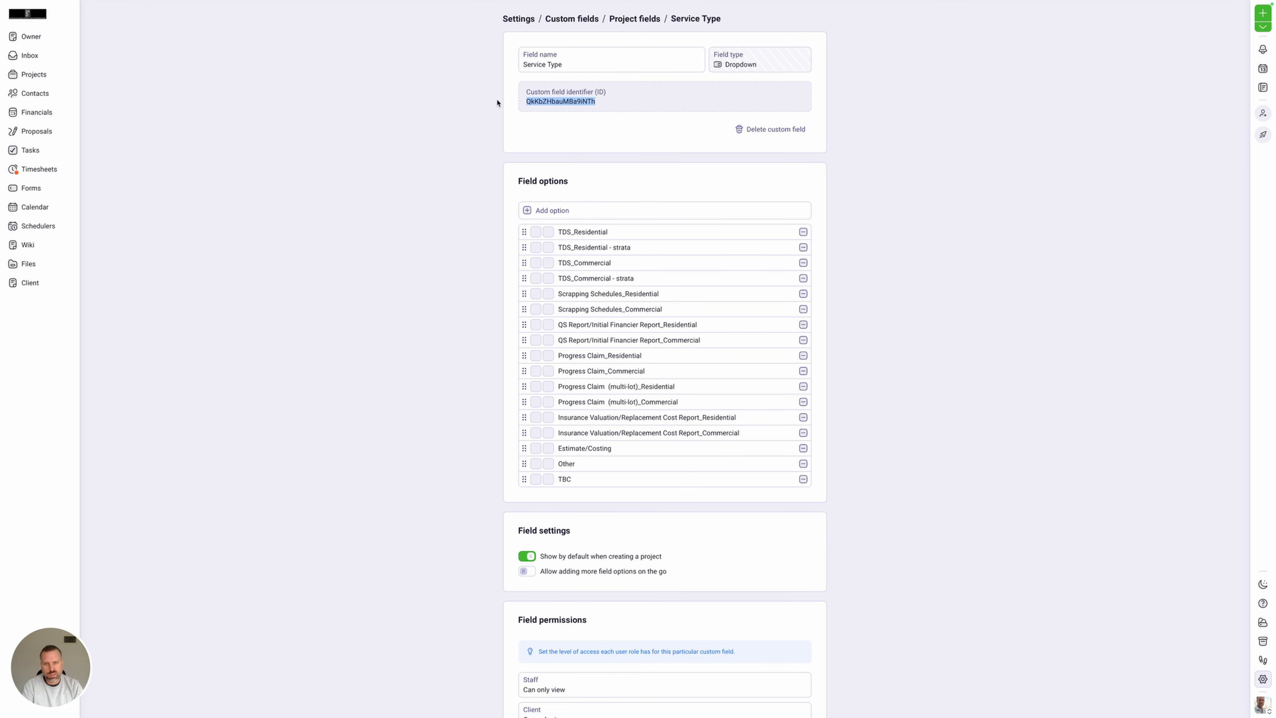
Return to the project fields list, open the Current Step field and highlight its custom field identifier.
scroll(482, 114, "left", 10)
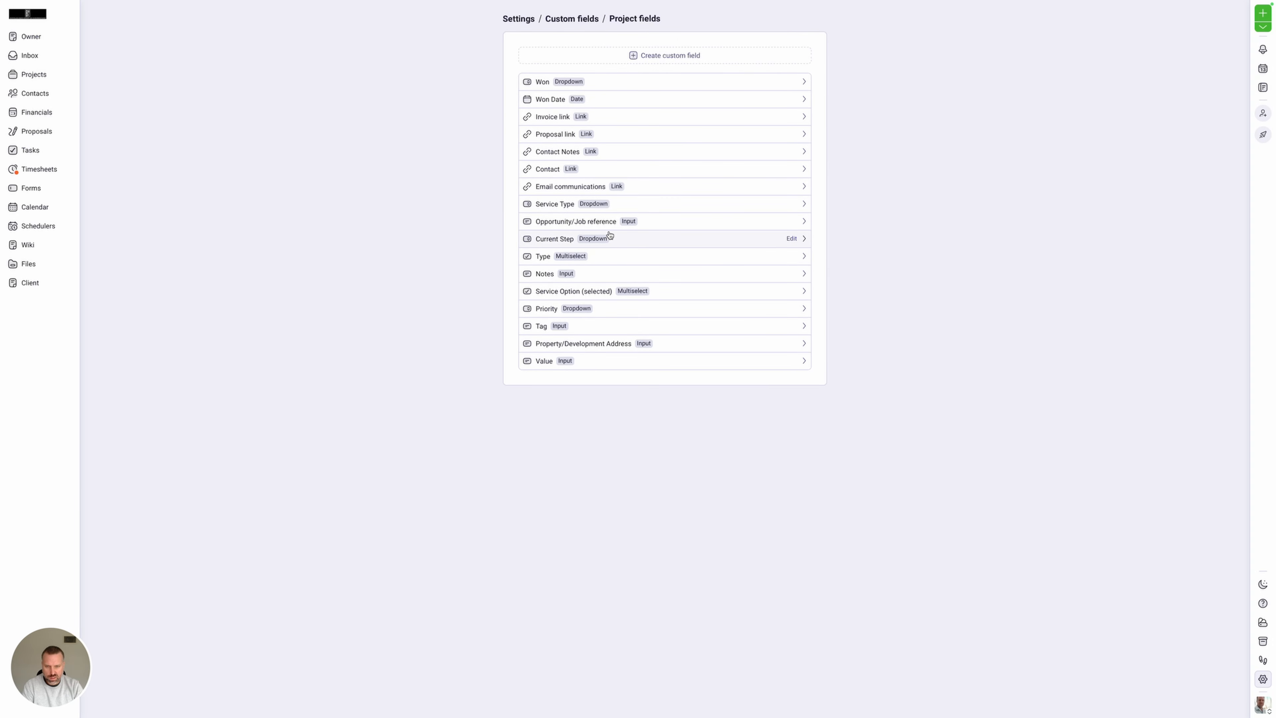
left_click(550, 240)
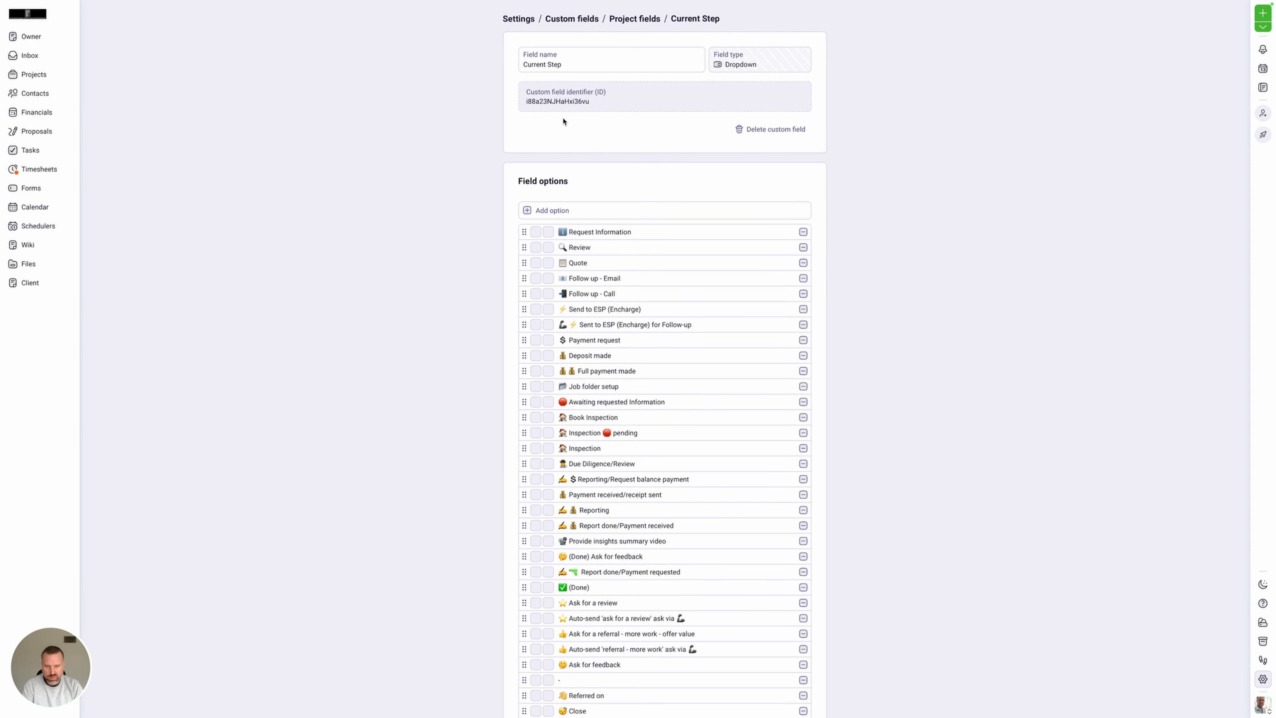
double_click(532, 105)
Switch back to the FluentForms #10 RFQ workflow in Pabbly Connect, collapse step 7 and close the open route.
mouse_move(600, 2)
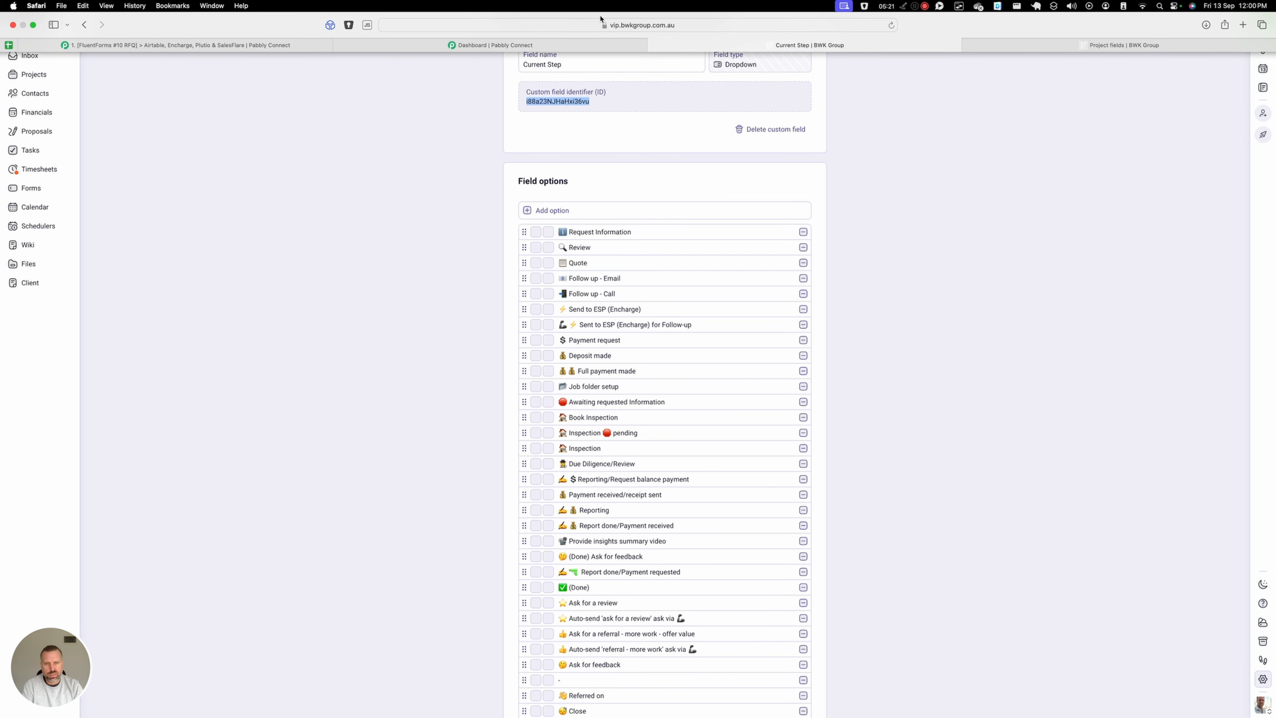
left_click(551, 45)
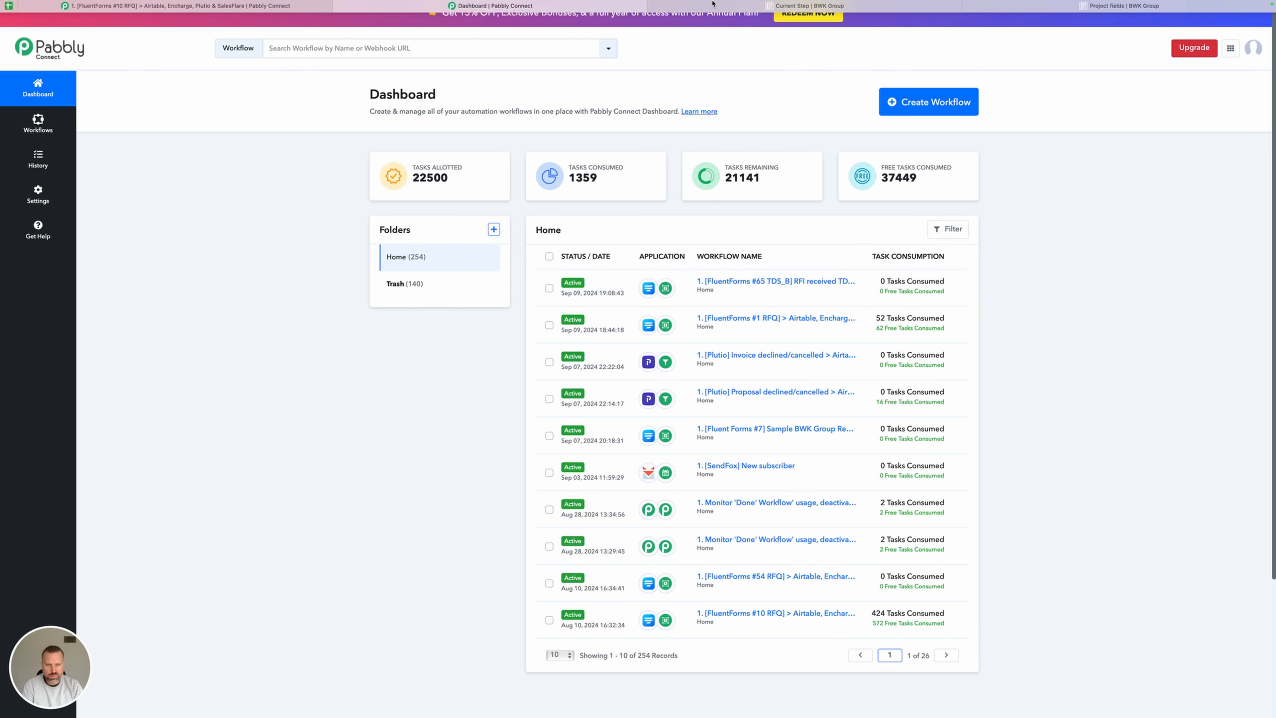
left_click(261, 43)
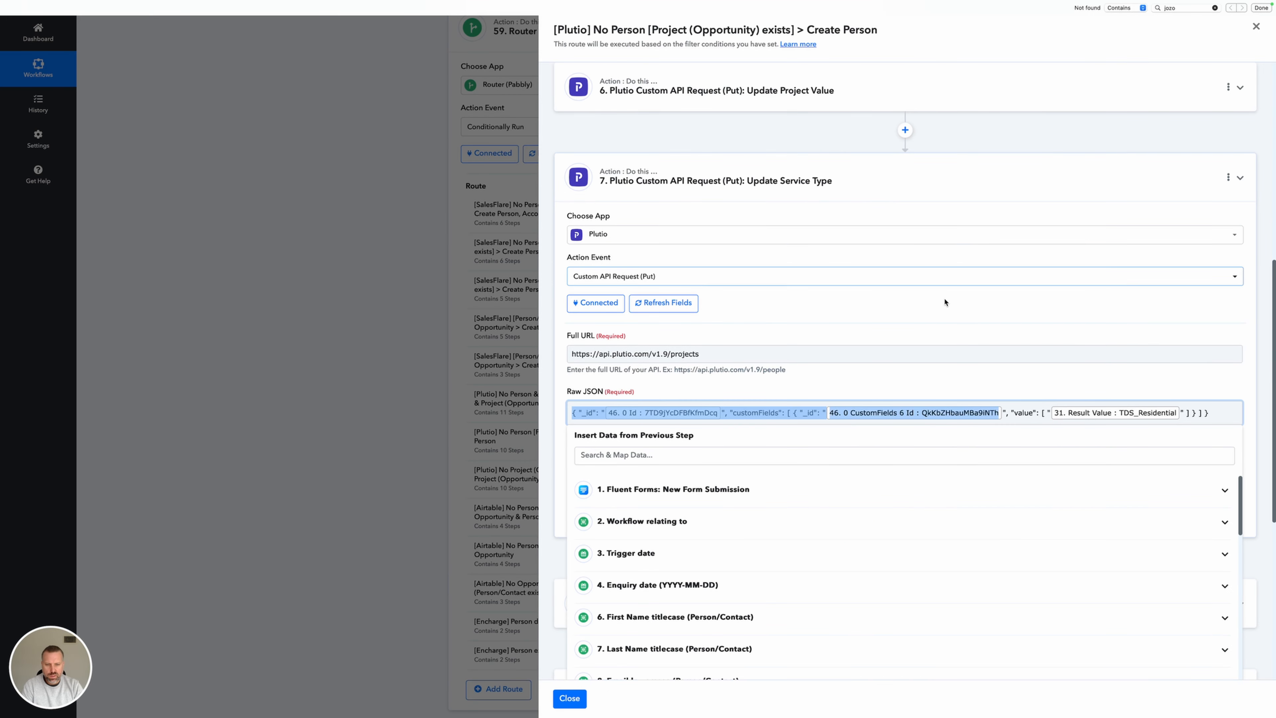
left_click(1240, 178)
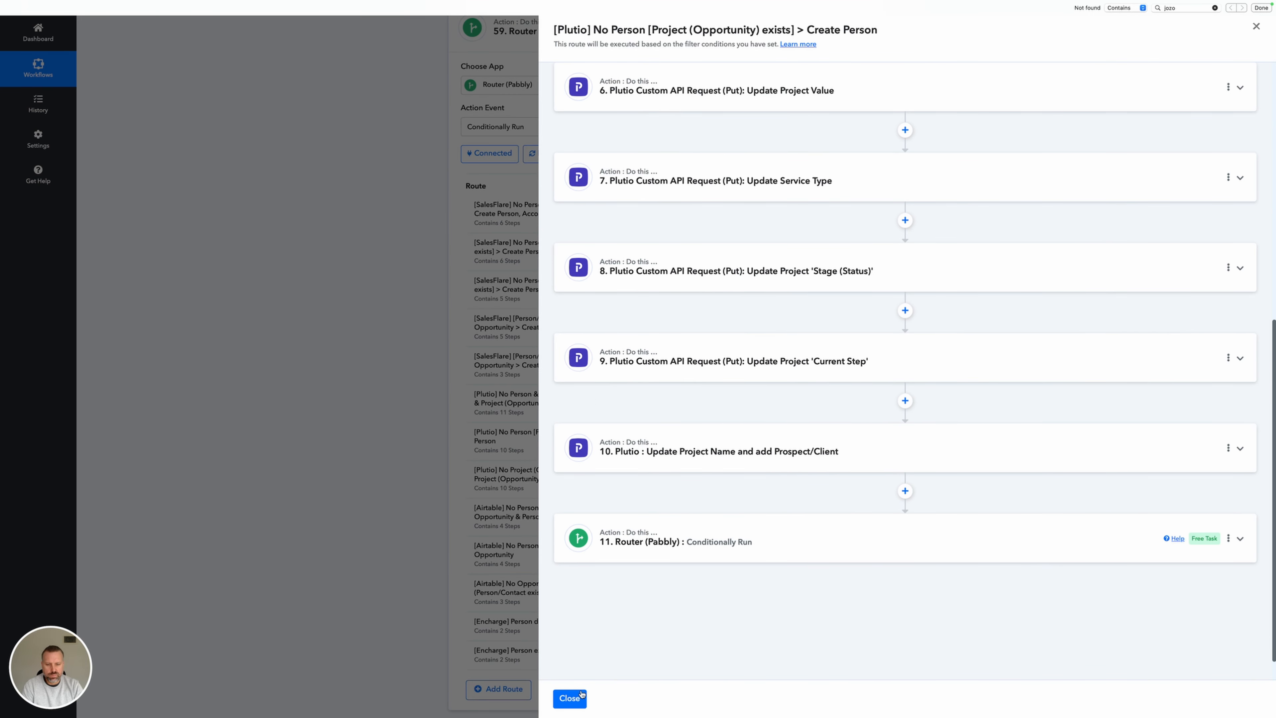
left_click(570, 698)
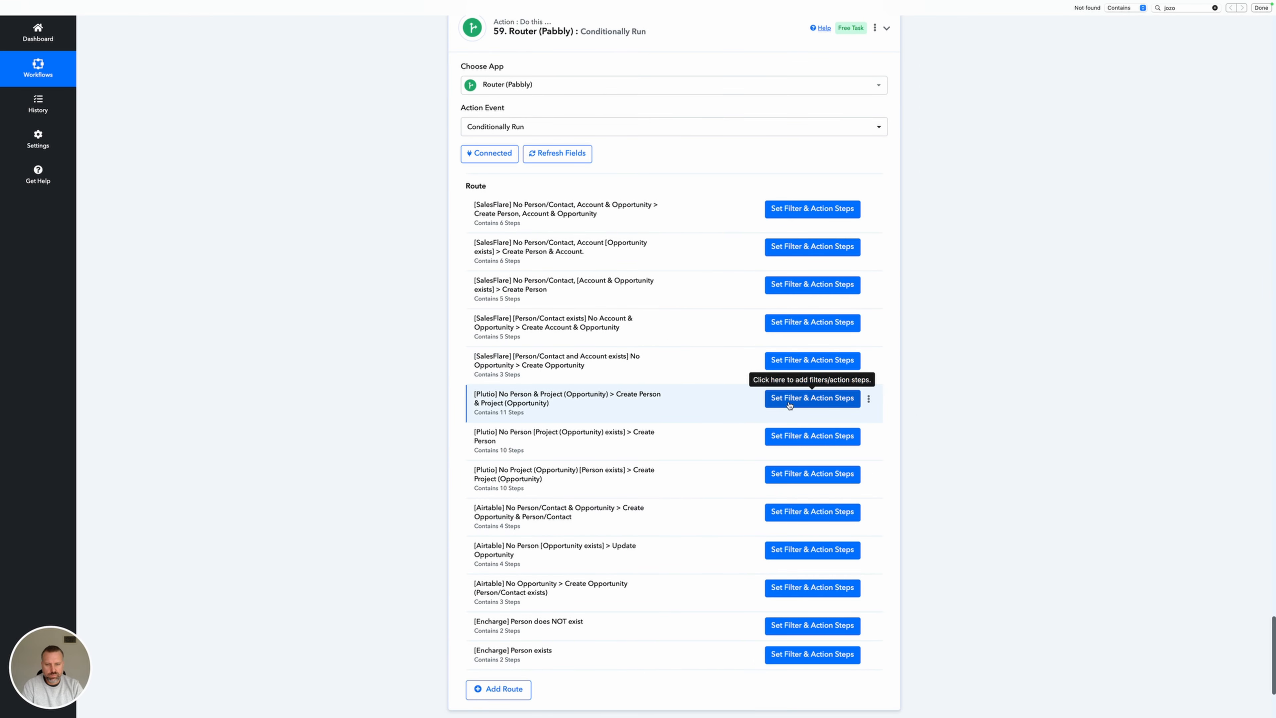
Reopen the Plutio route for no person and no project, and expand step 11, Update Project Current Step, to view its Raw JSON.
left_click(813, 400)
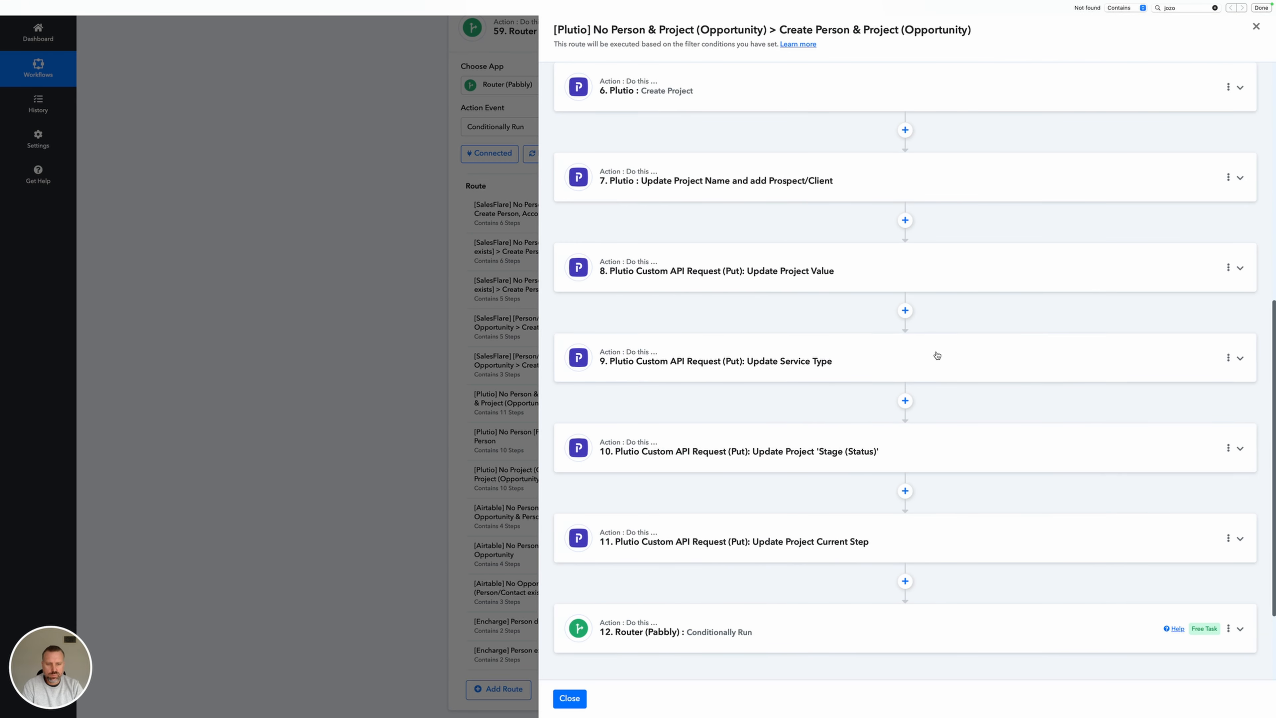
scroll(935, 362, "down", 3)
left_click(930, 449)
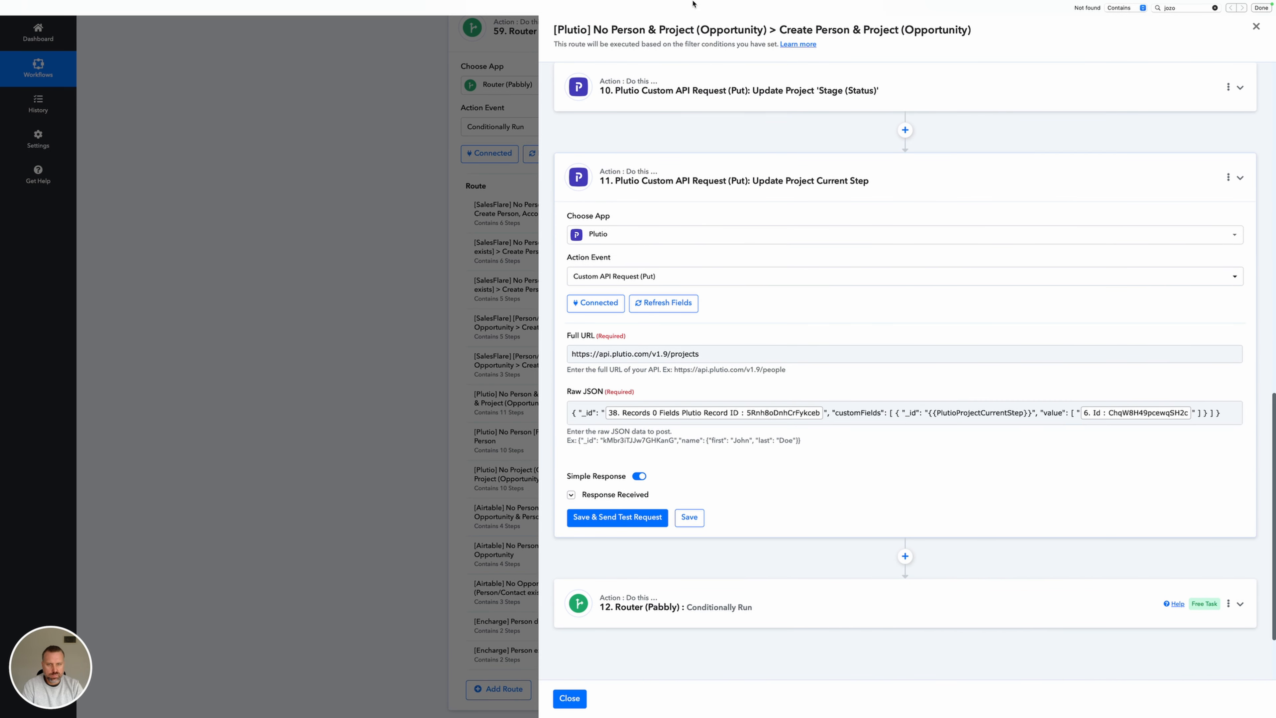
Go to the Pabbly Connect dashboard, open the account's Variables settings and examine the PlutioProjectCurrentStep custom variable and its data.
mouse_move(500, 2)
left_click(527, 43)
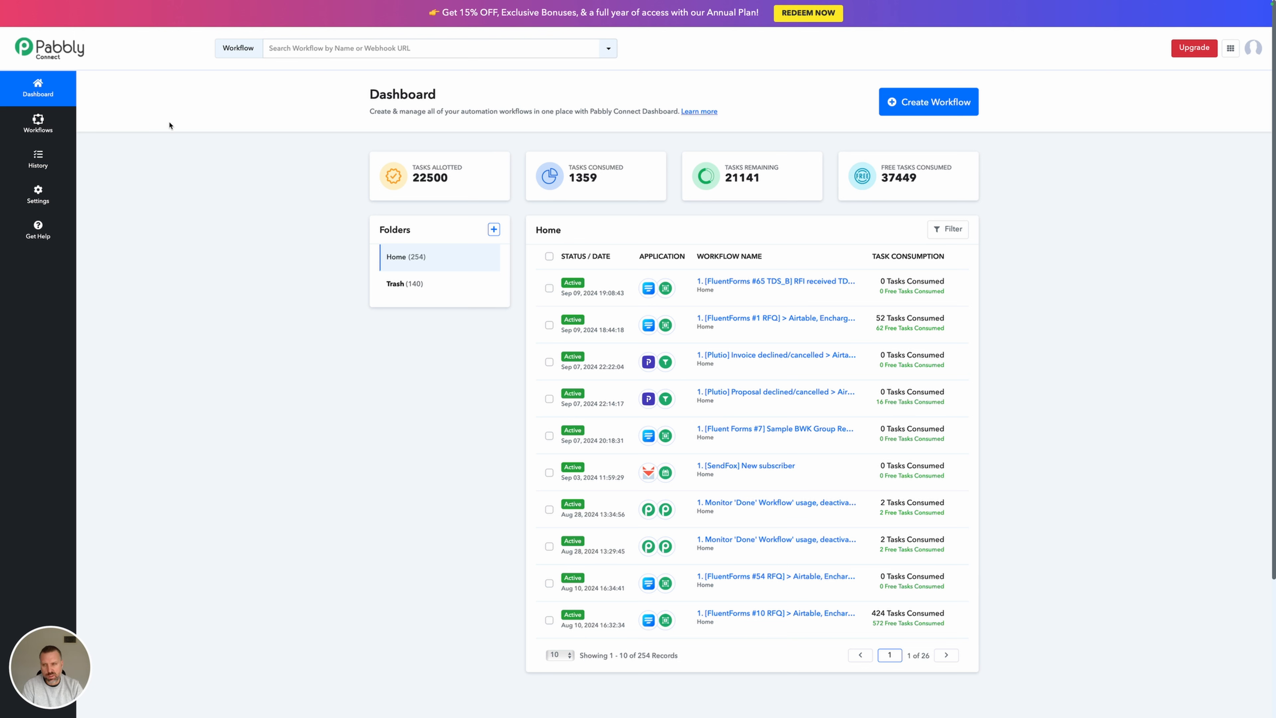
left_click(44, 197)
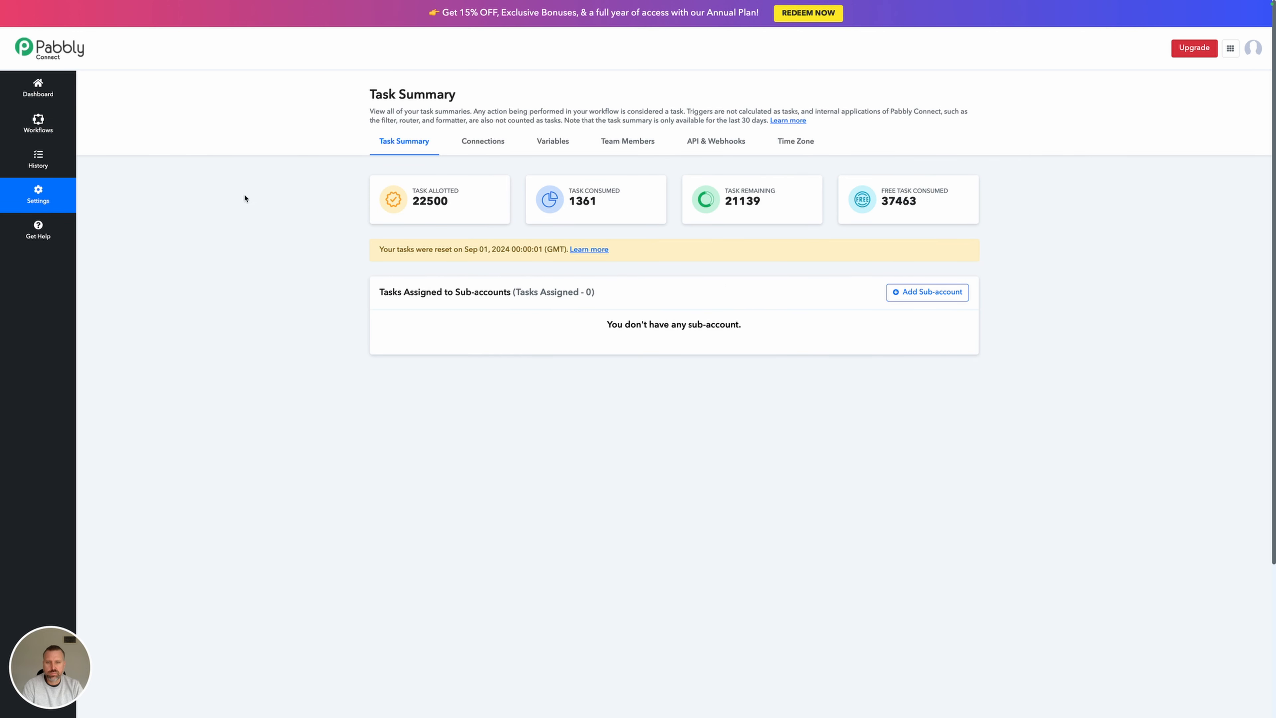
left_click(555, 142)
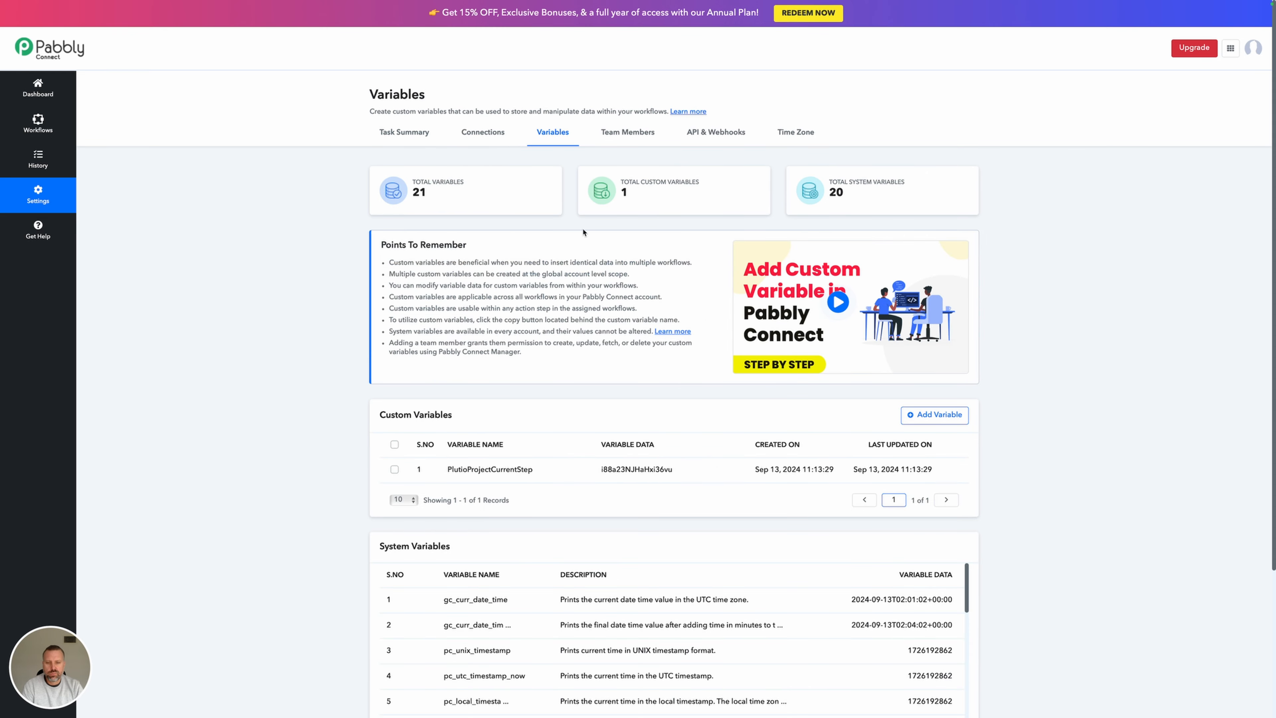
mouse_move(550, 481)
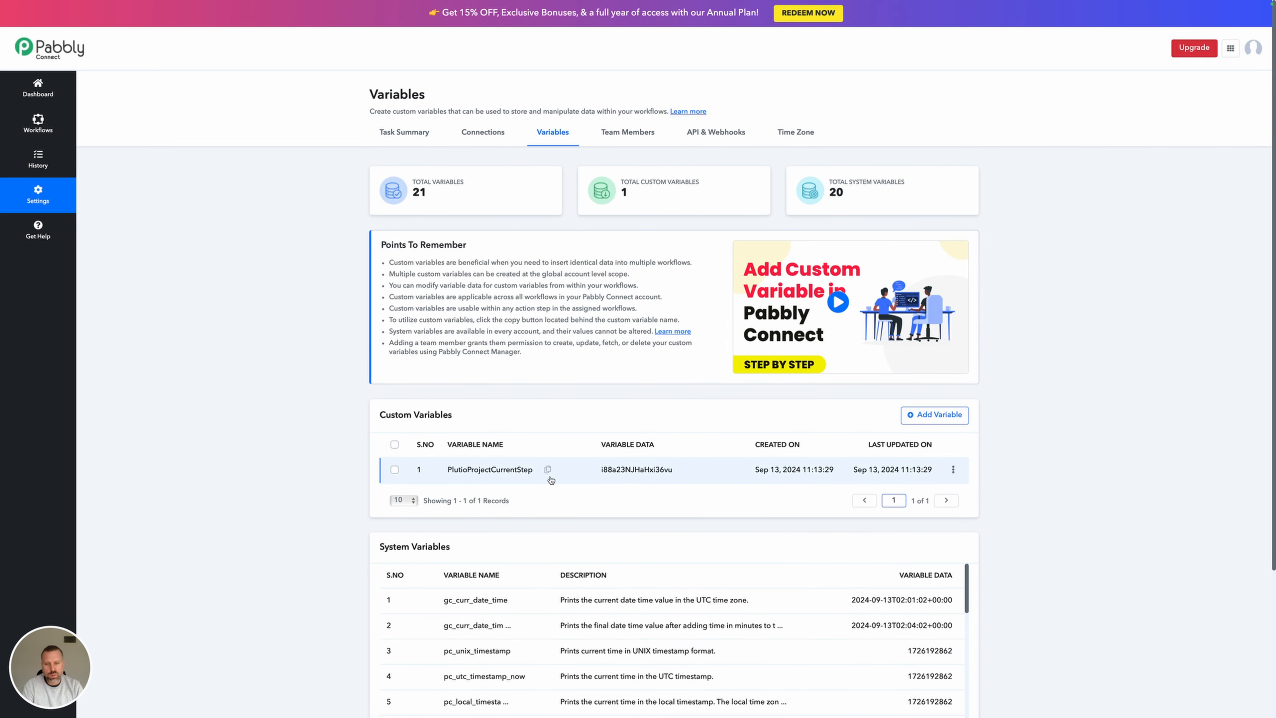
scroll(496, 483, "down", 1)
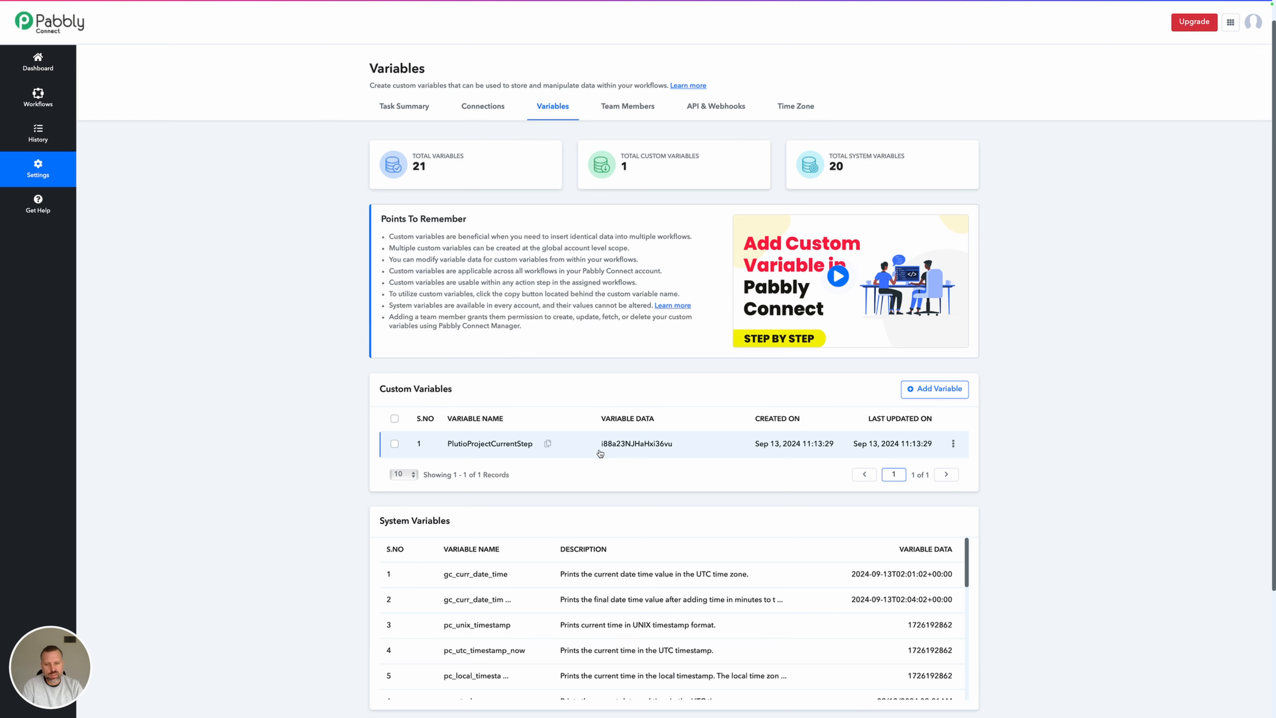
mouse_move(692, 3)
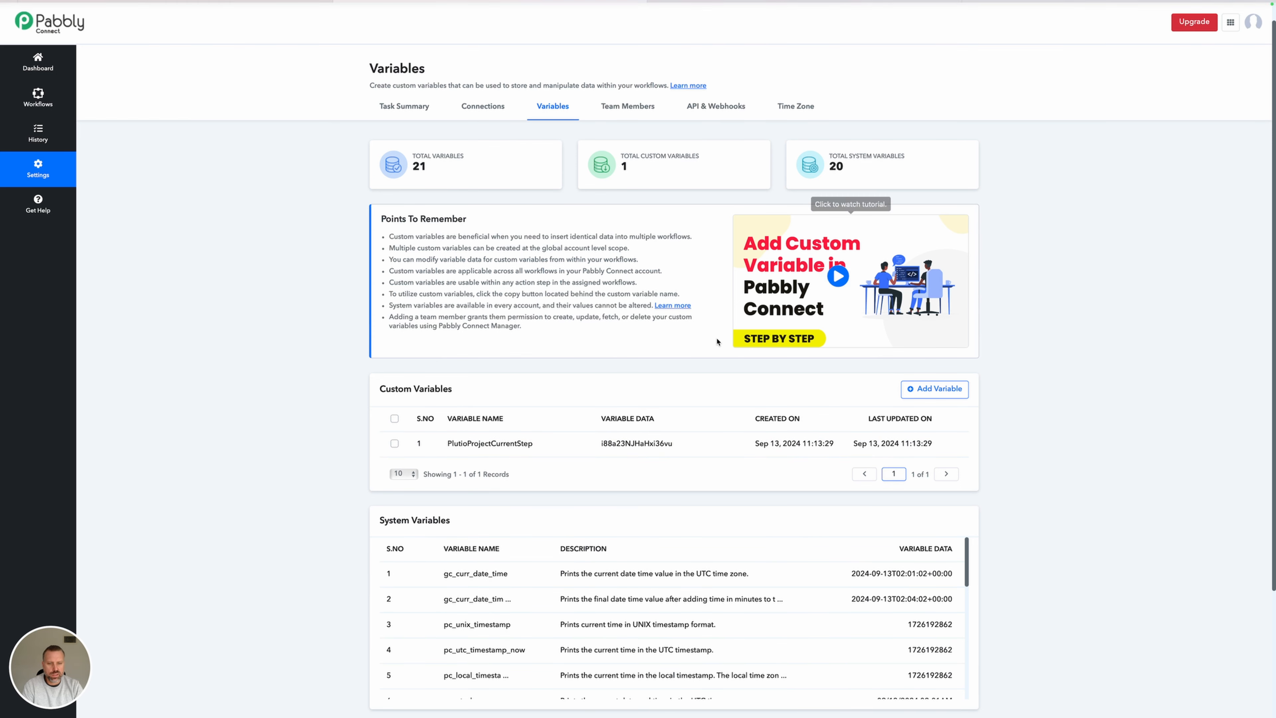
Switch to Plutio, return to the project fields list, open the Service Type field and copy its custom field identifier.
mouse_move(797, 5)
left_click(788, 45)
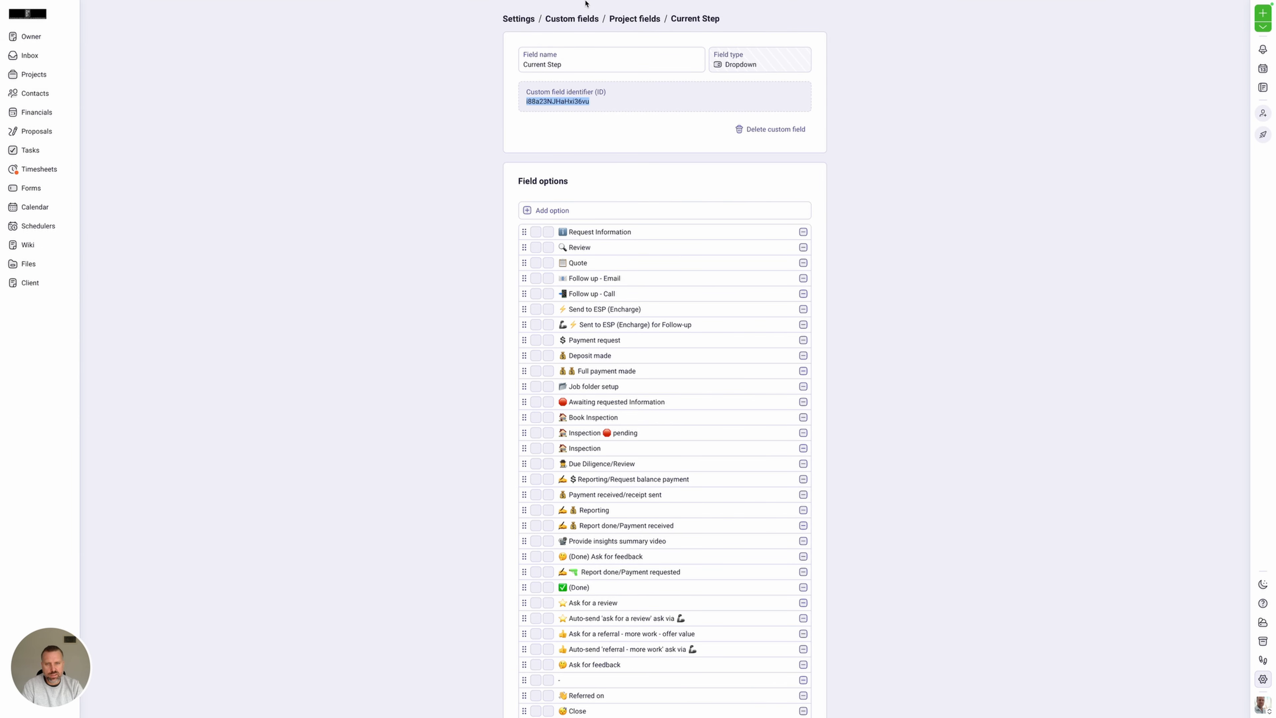
mouse_move(585, 3)
scroll(462, 112, "left", 10)
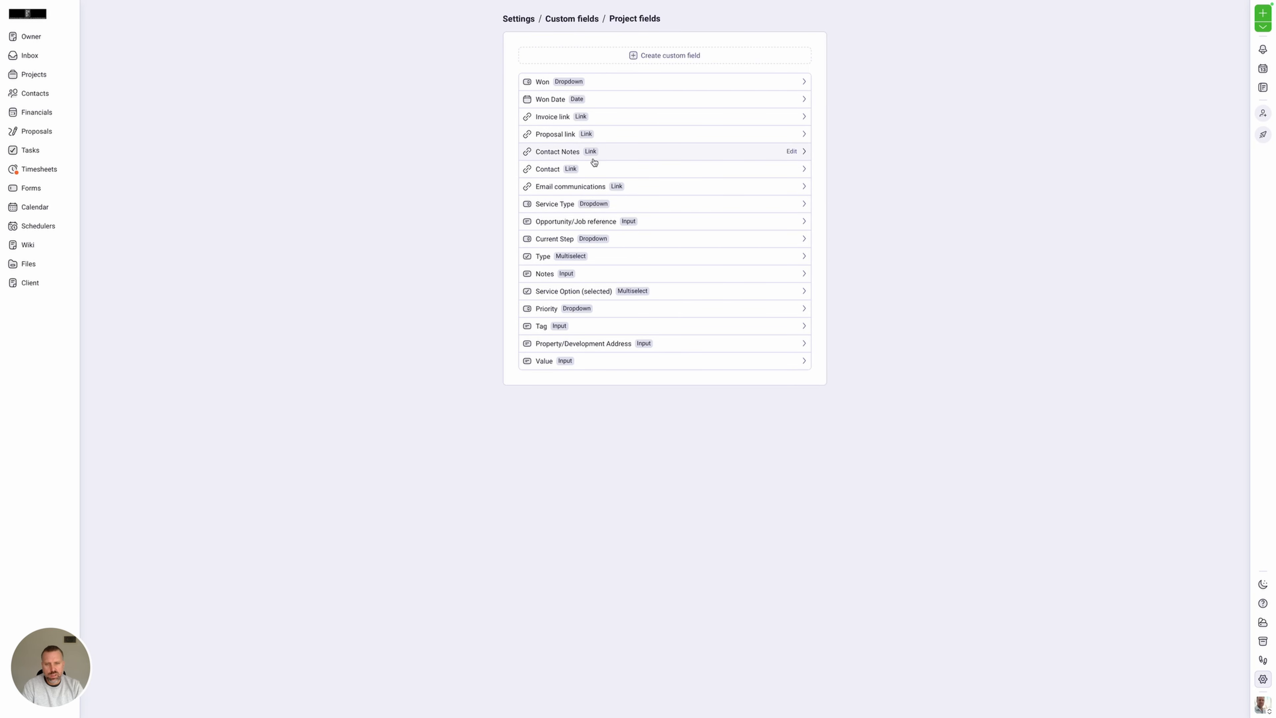
left_click(548, 204)
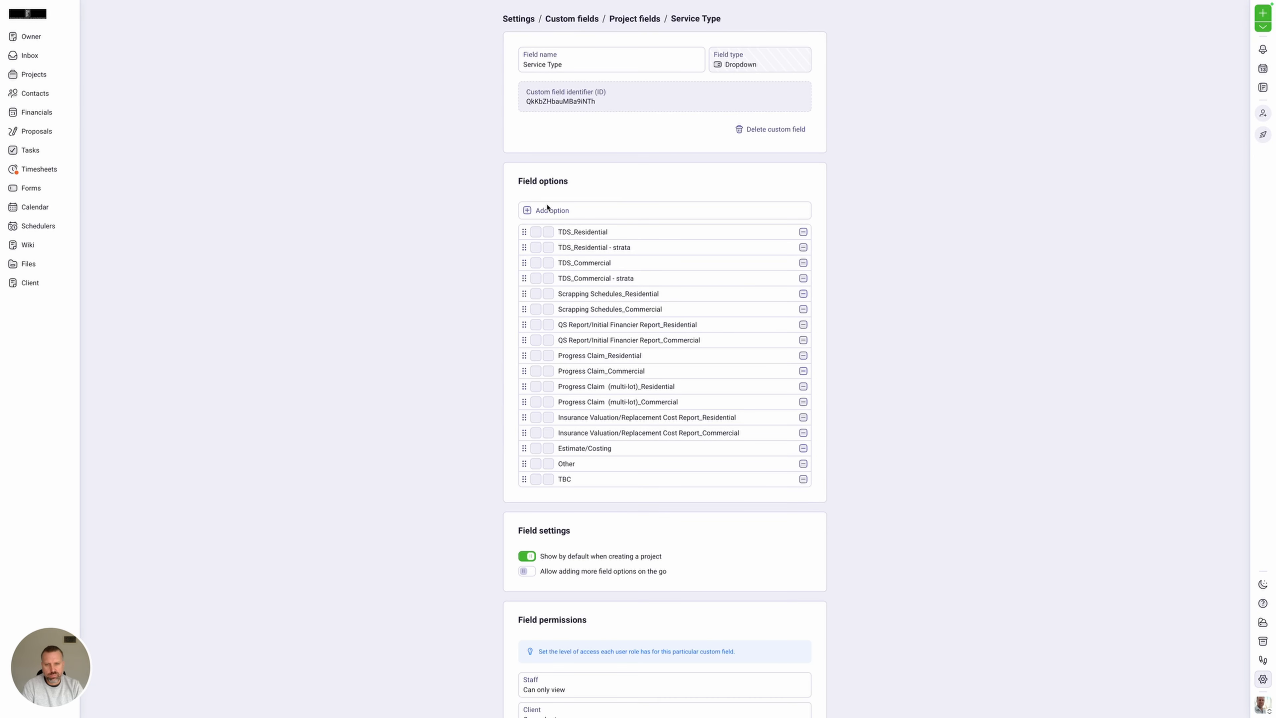
double_click(599, 104)
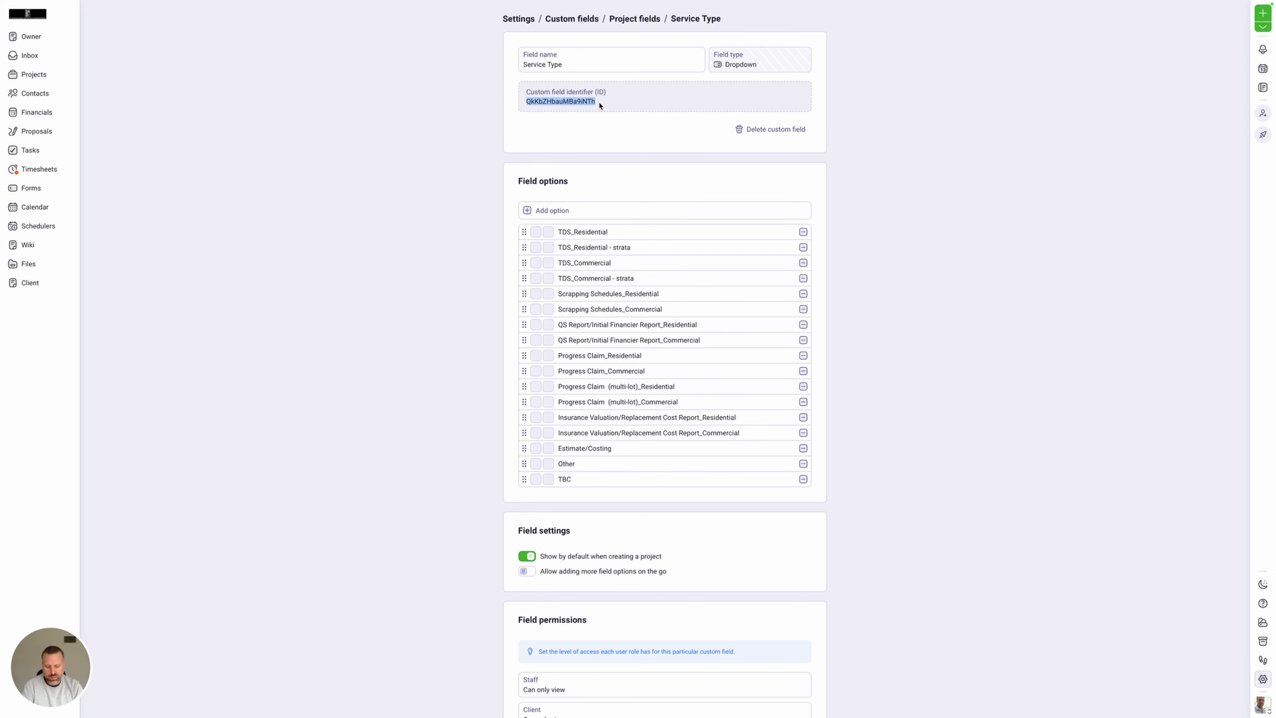
Add a custom variable in Pabbly Connect named PlutioServiceType, with the copied Service Type field identifier as its data.
mouse_move(706, 4)
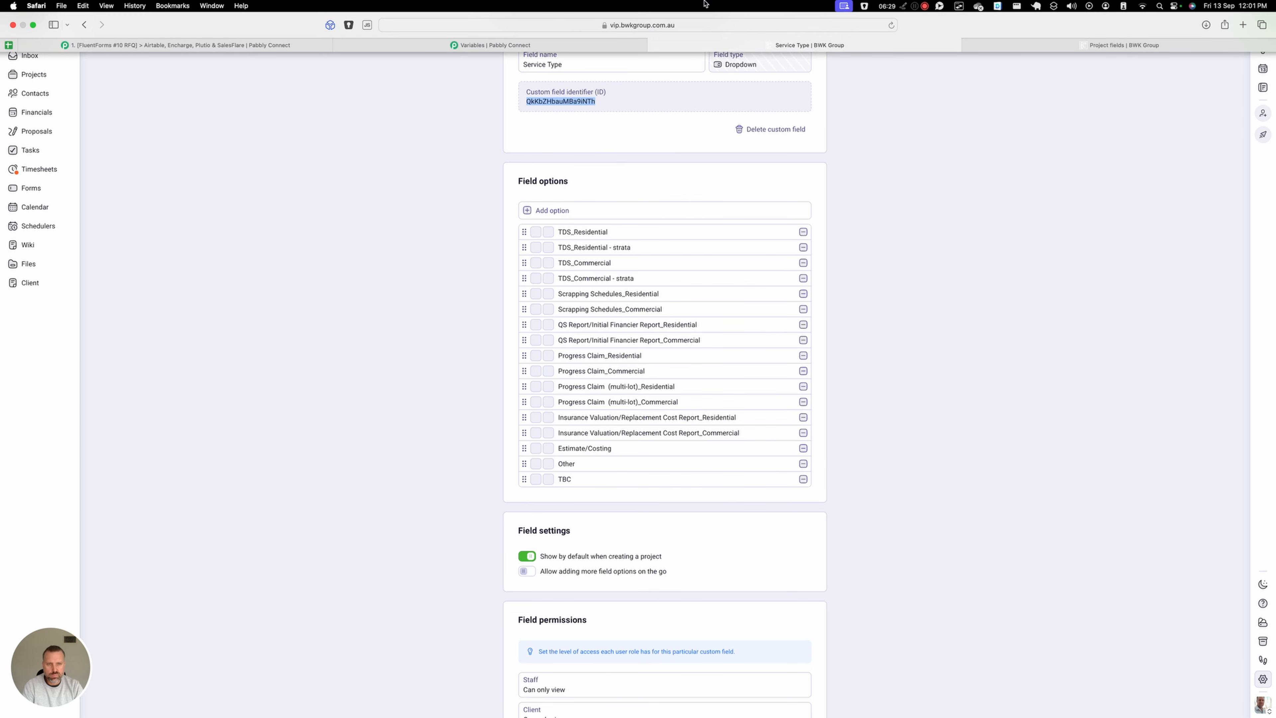
left_click(586, 42)
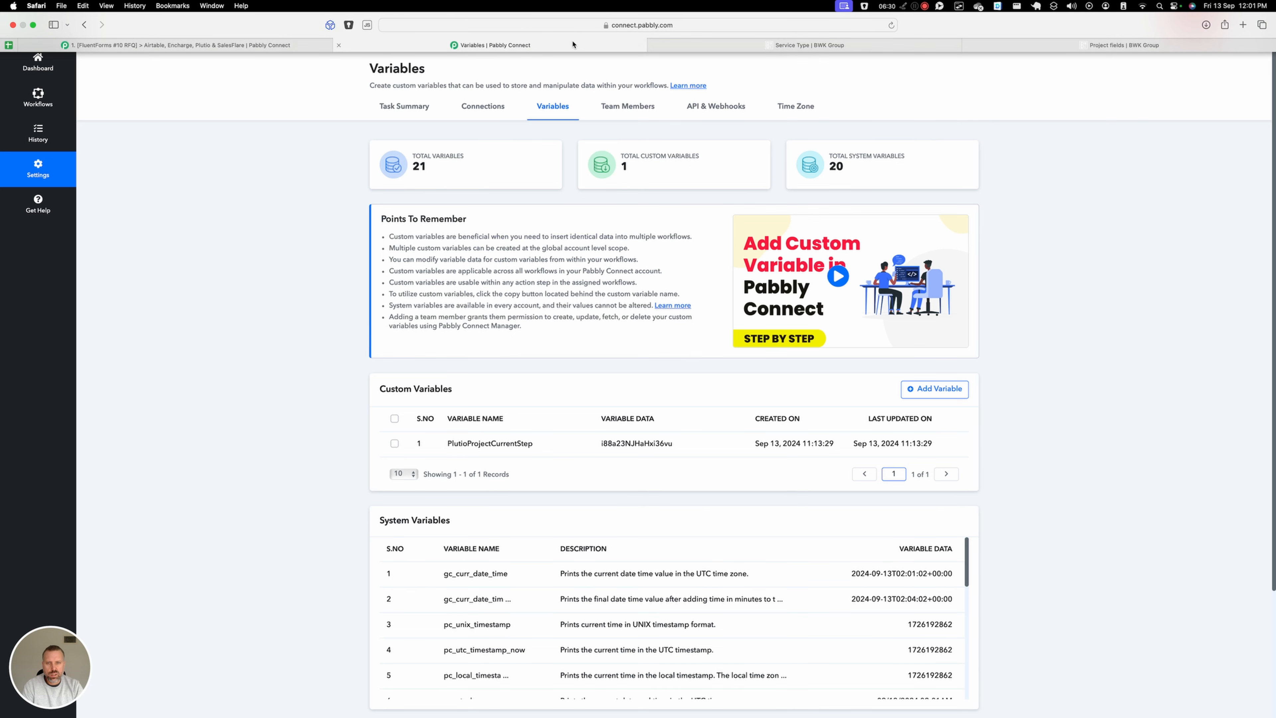
left_click(929, 390)
left_click(551, 384)
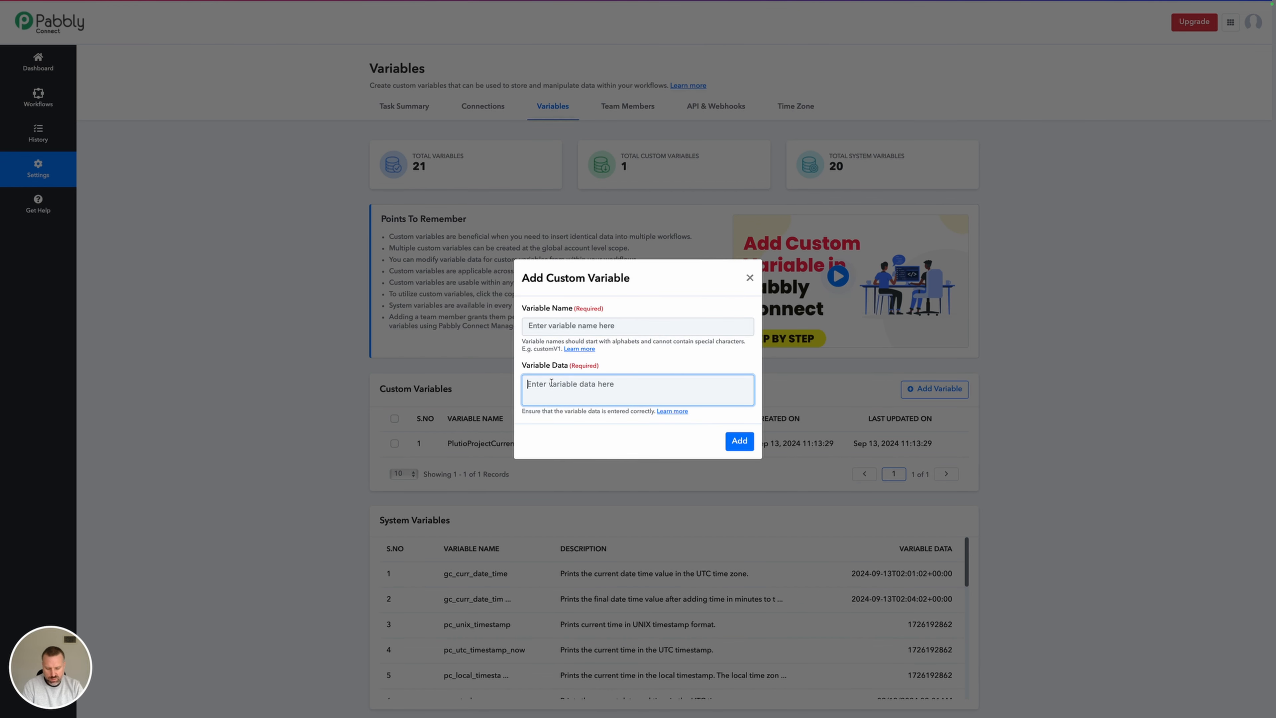
key("super+v")
left_click(563, 327)
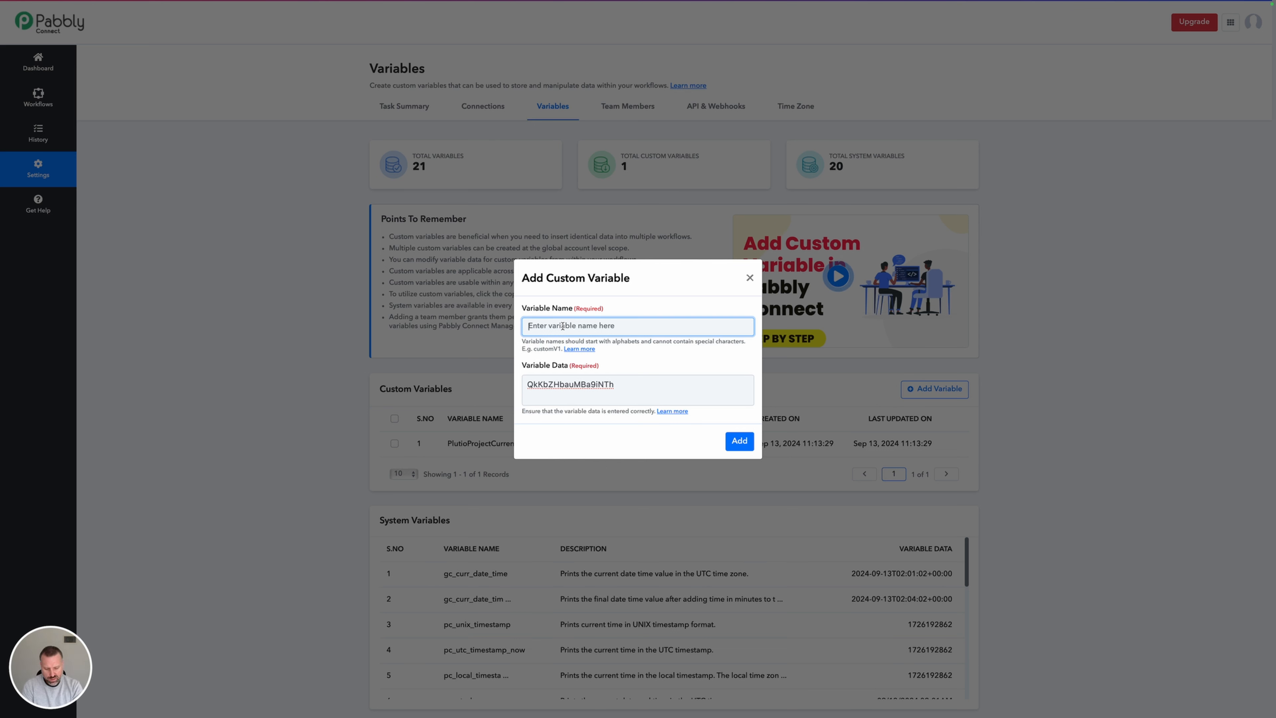
type("P")
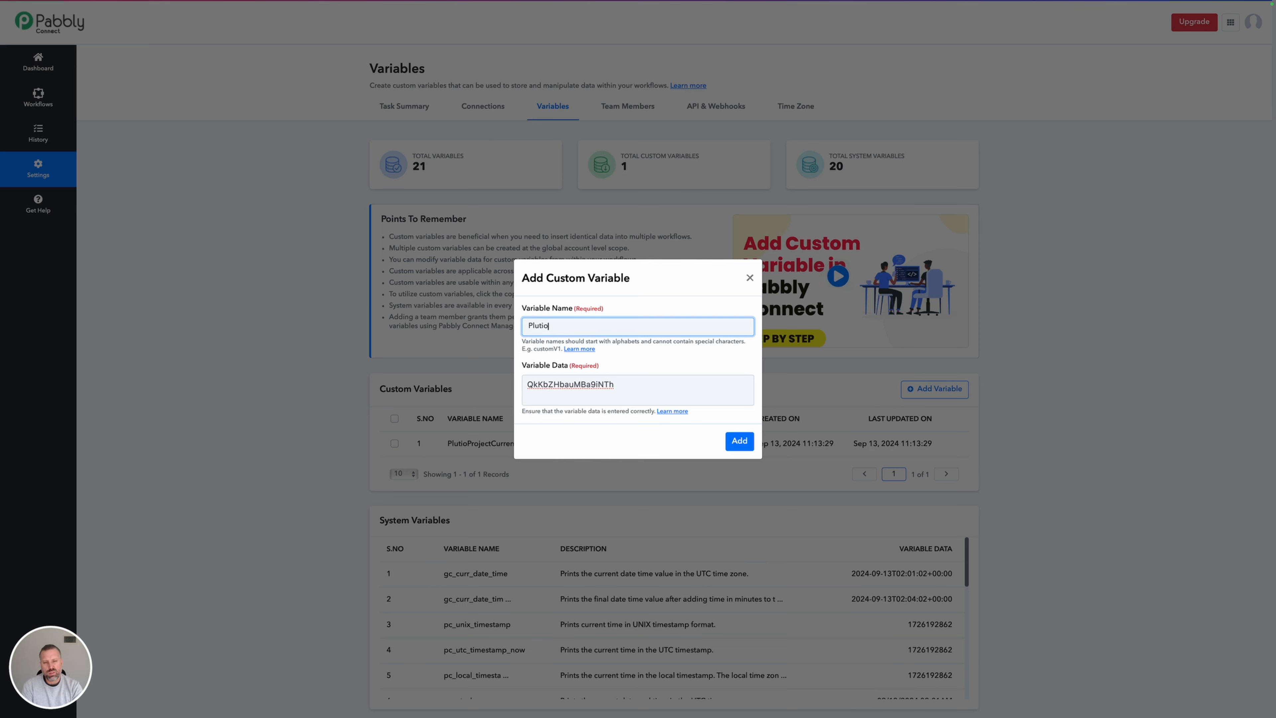
type("lutio")
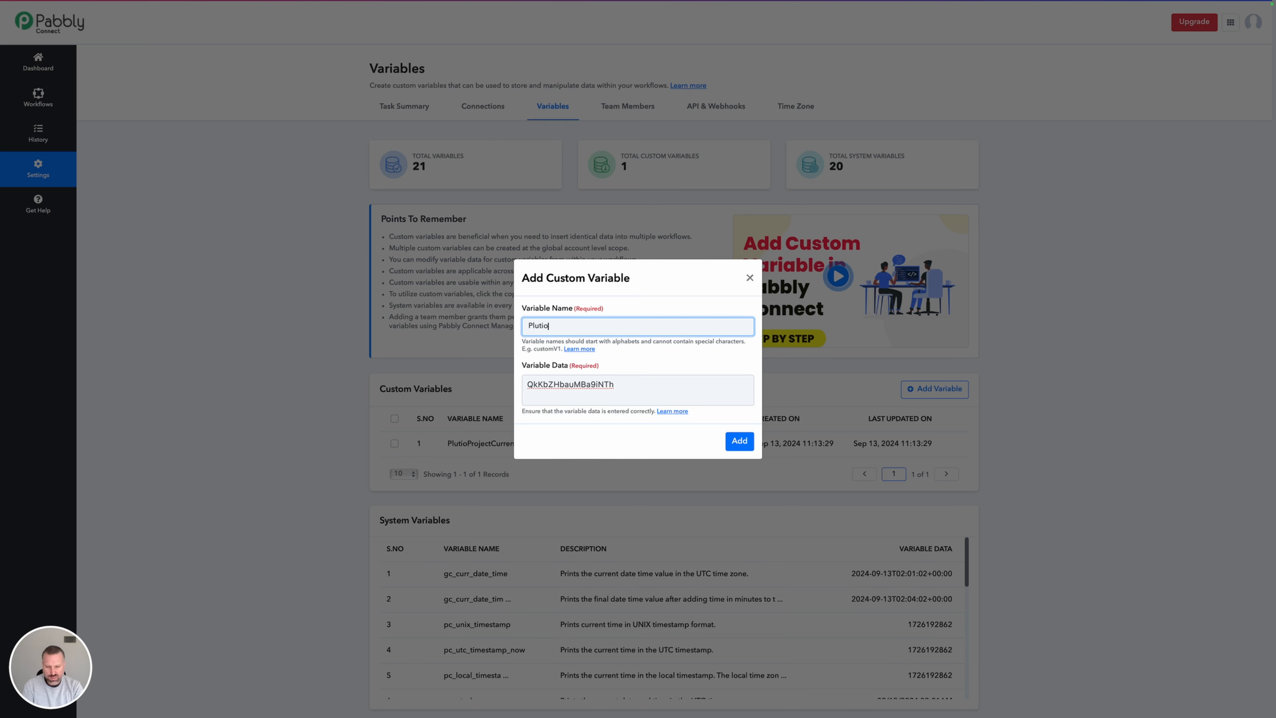
type("ServiceType")
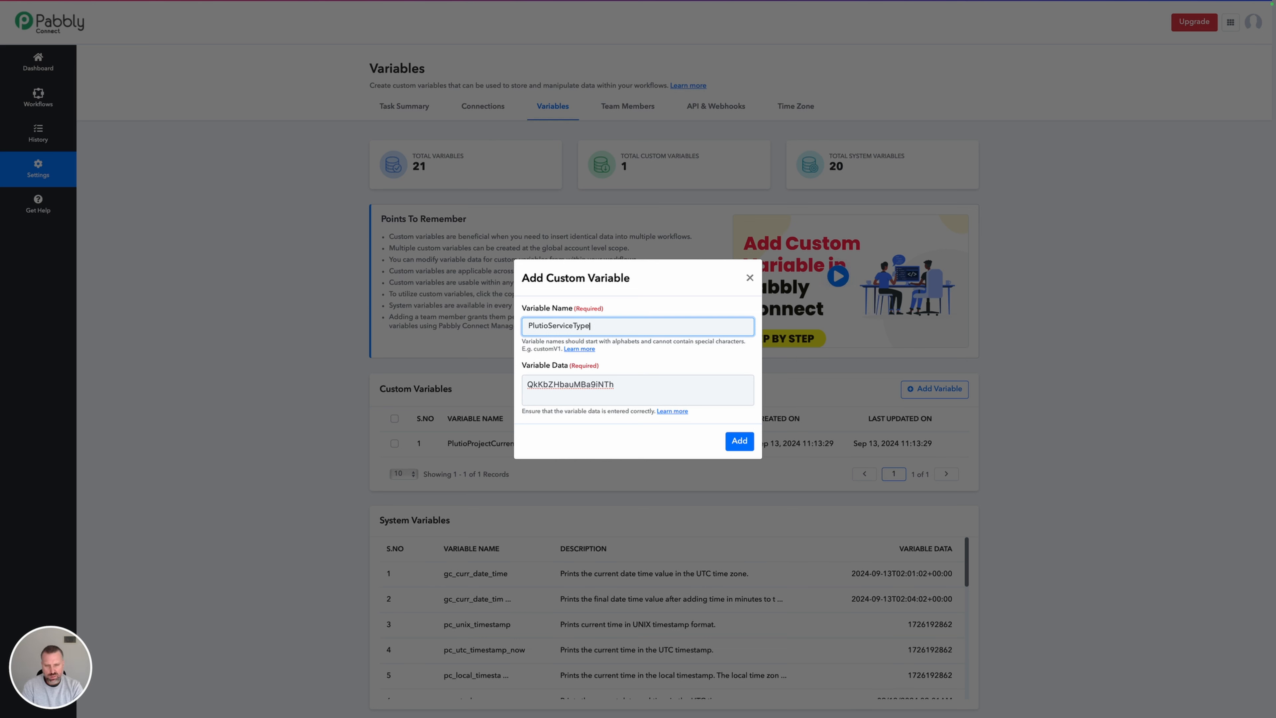
left_click(746, 446)
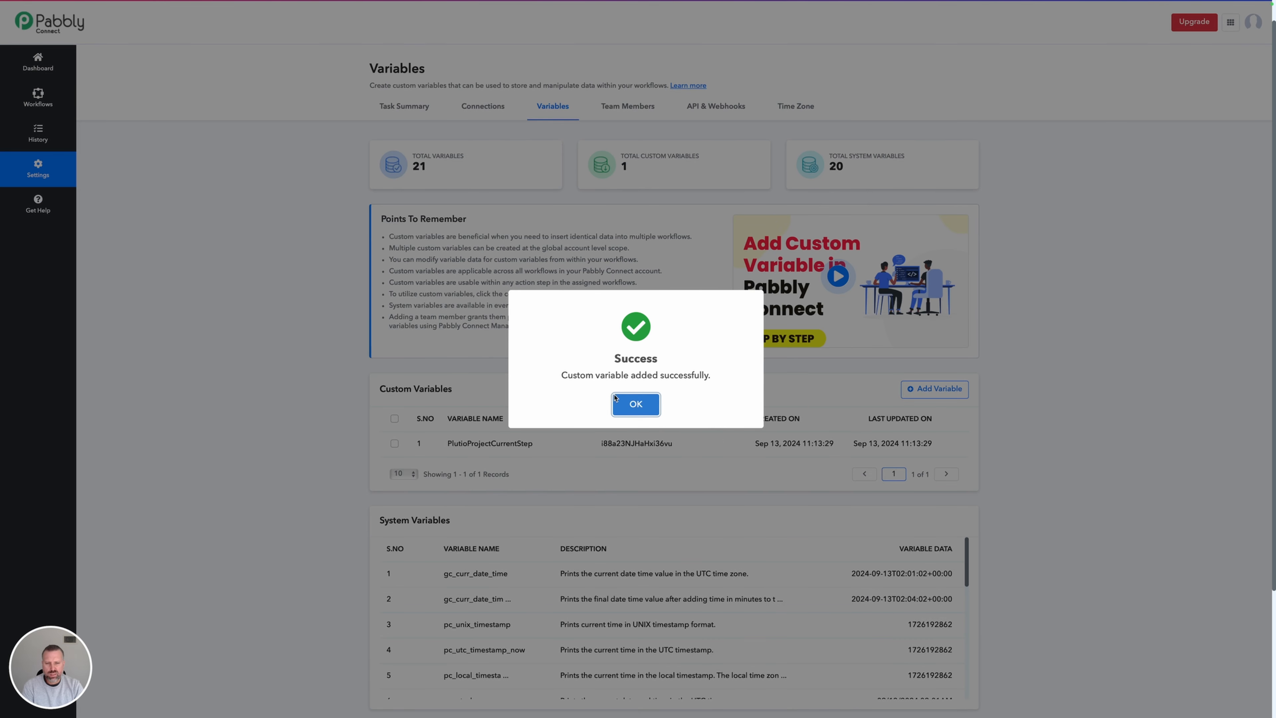
left_click(636, 404)
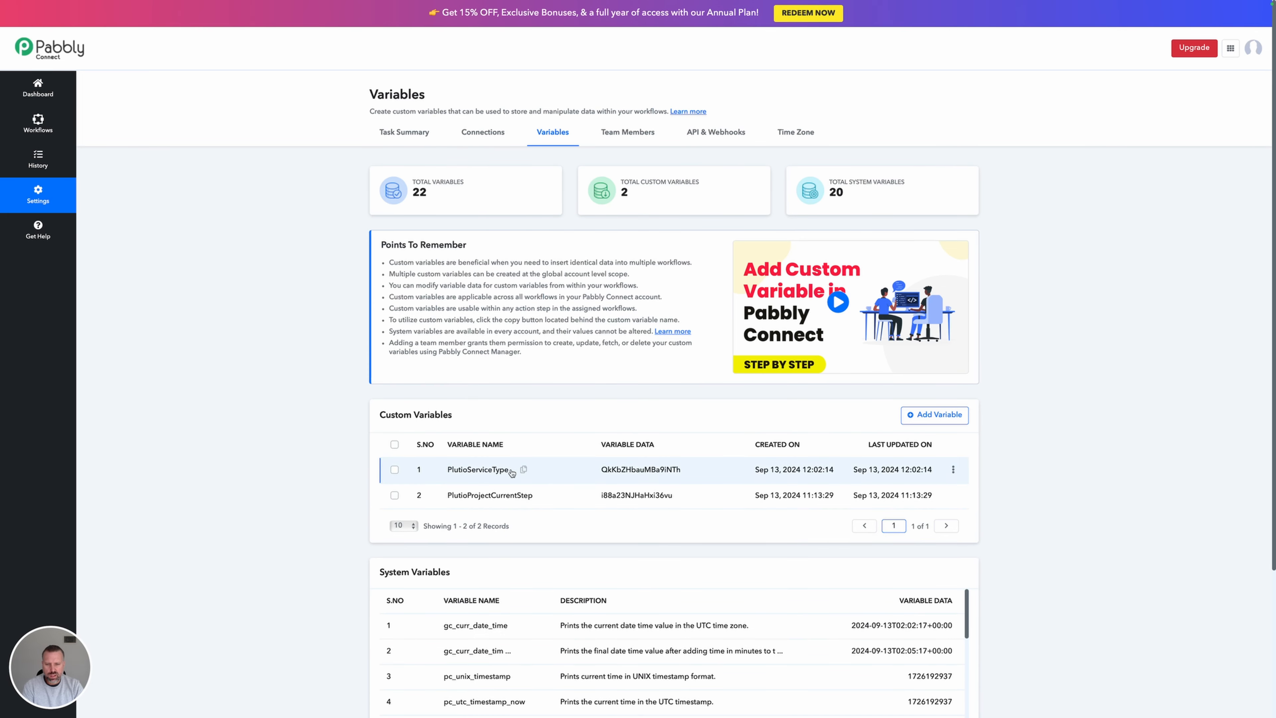
Copy the PlutioServiceType variable and expand step 7, Update Service Type, in the FluentForms #10 RFQ workflow's "[Plutio] No Person [Project (Opportunity) exists]" route.
left_click(523, 470)
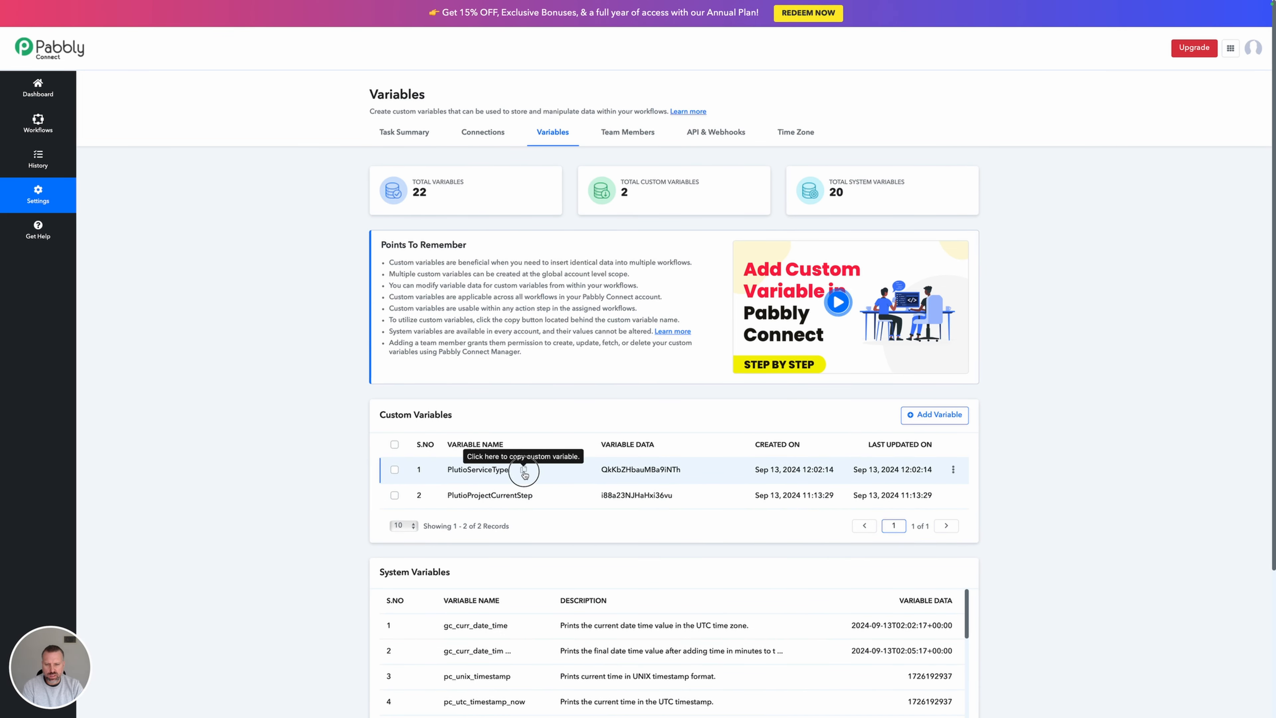
left_click(636, 404)
mouse_move(722, 5)
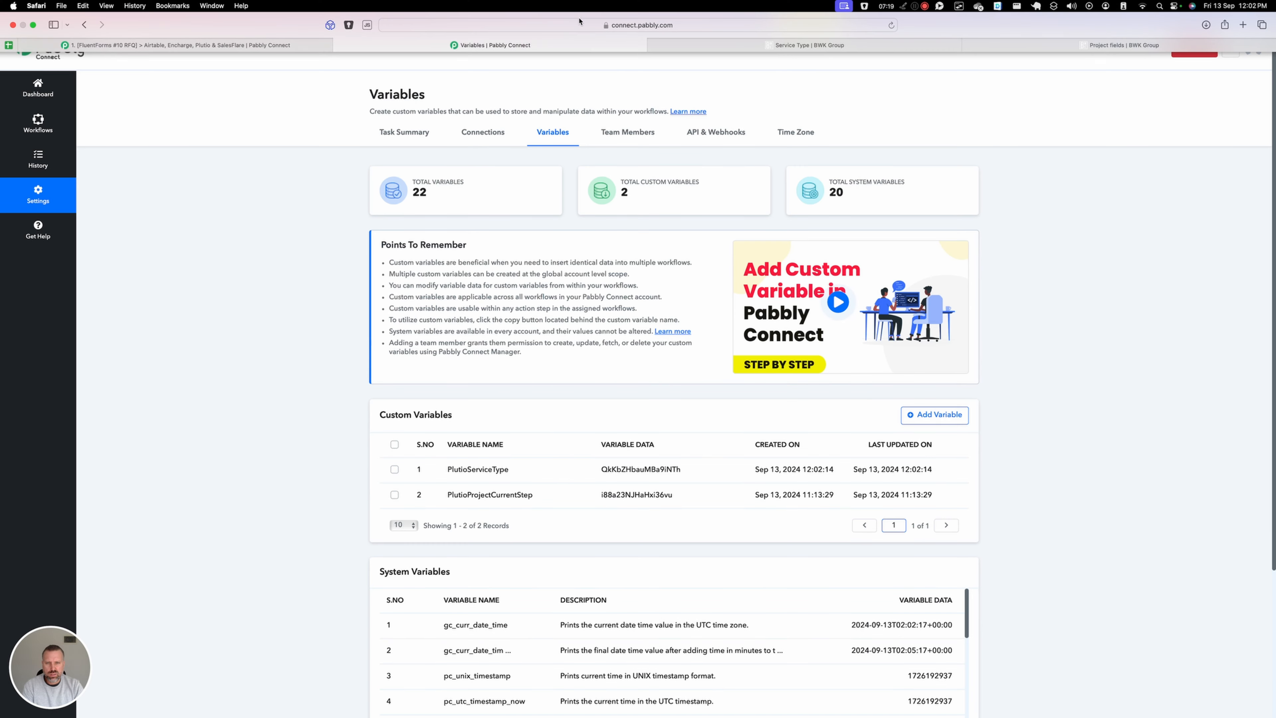
left_click(242, 45)
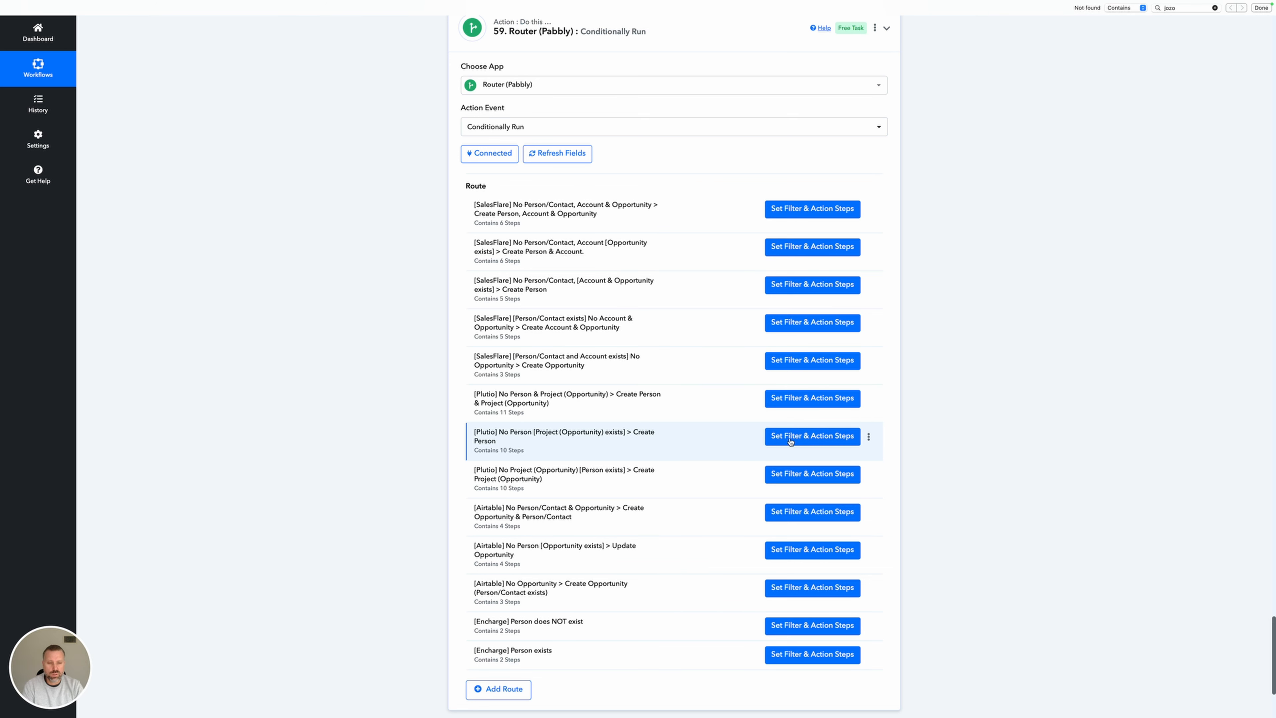
left_click(827, 440)
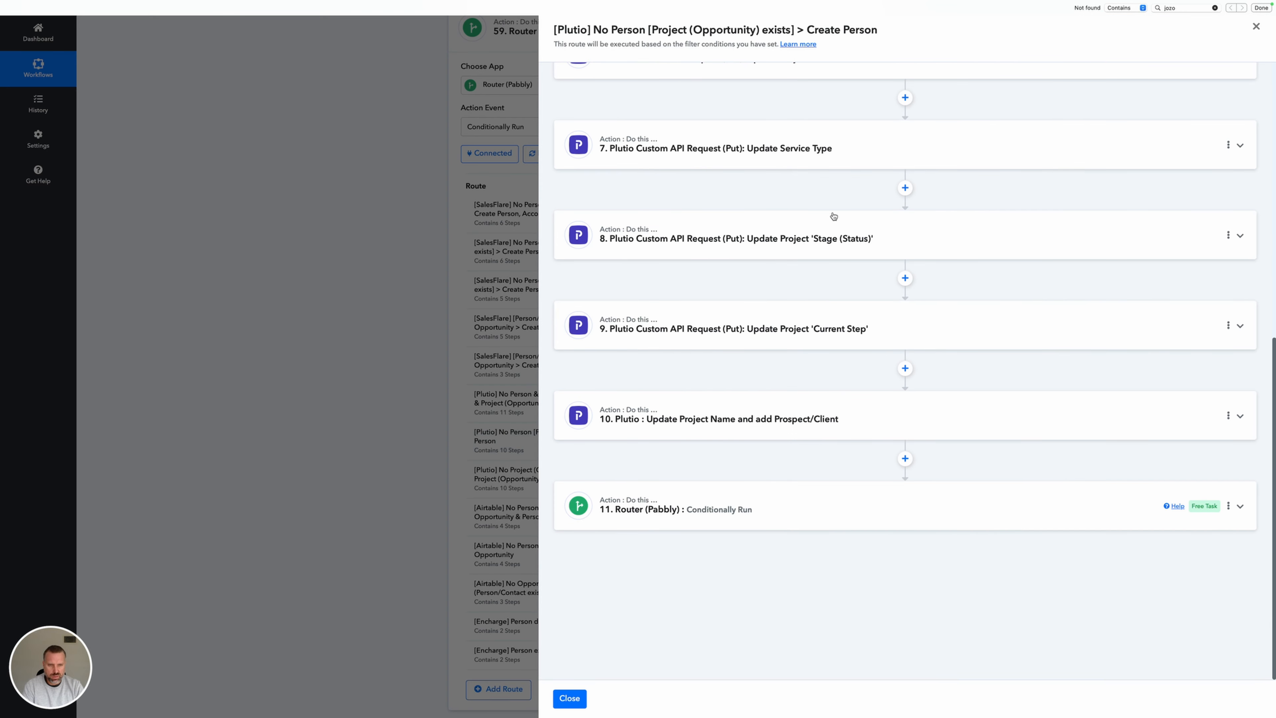
scroll(893, 157, "up", 2)
left_click(860, 211)
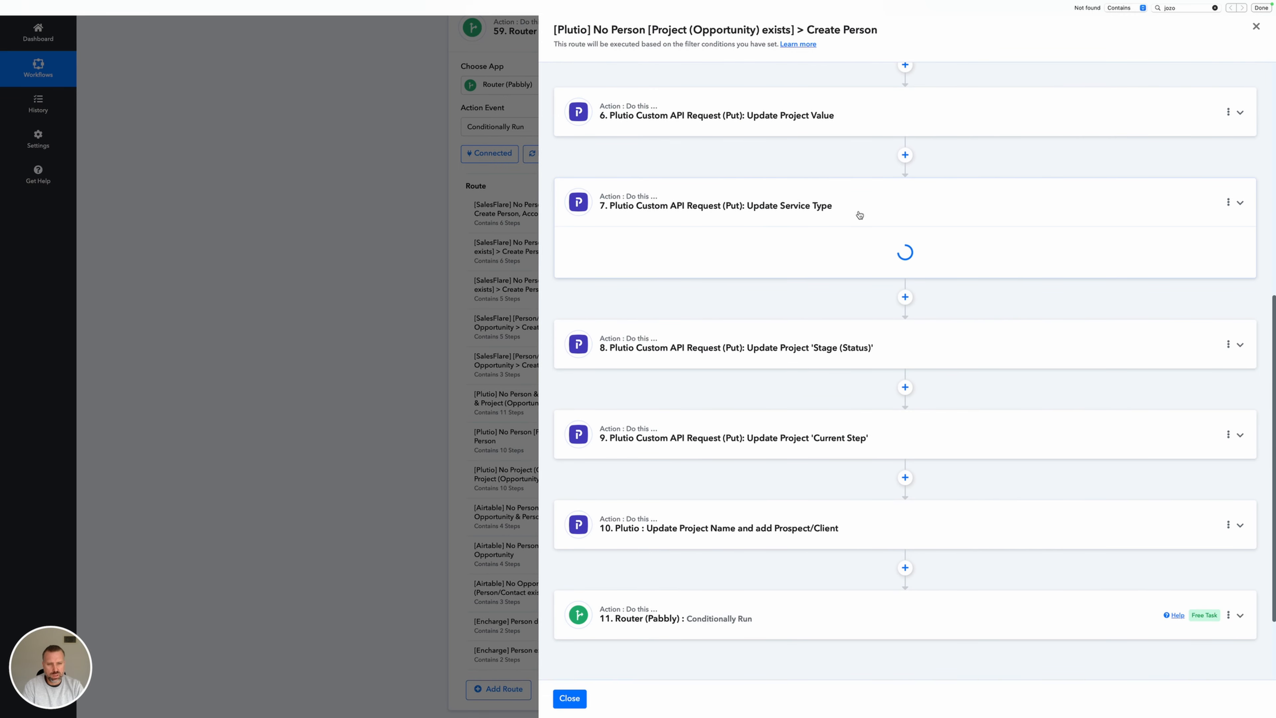
Replace the mapped custom field ID in step 7's Raw JSON with {{PlutioServiceType}} and save the step.
scroll(965, 317, "down", 1)
left_click(1003, 415)
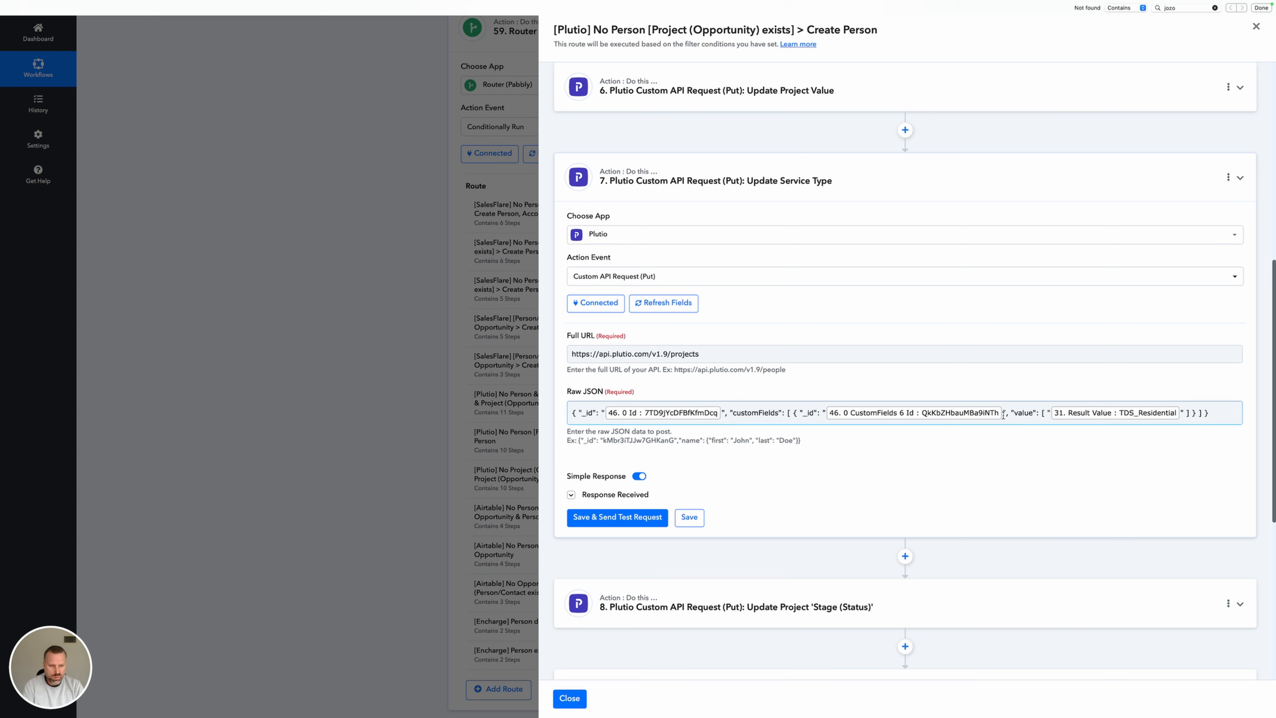
left_click(1003, 415)
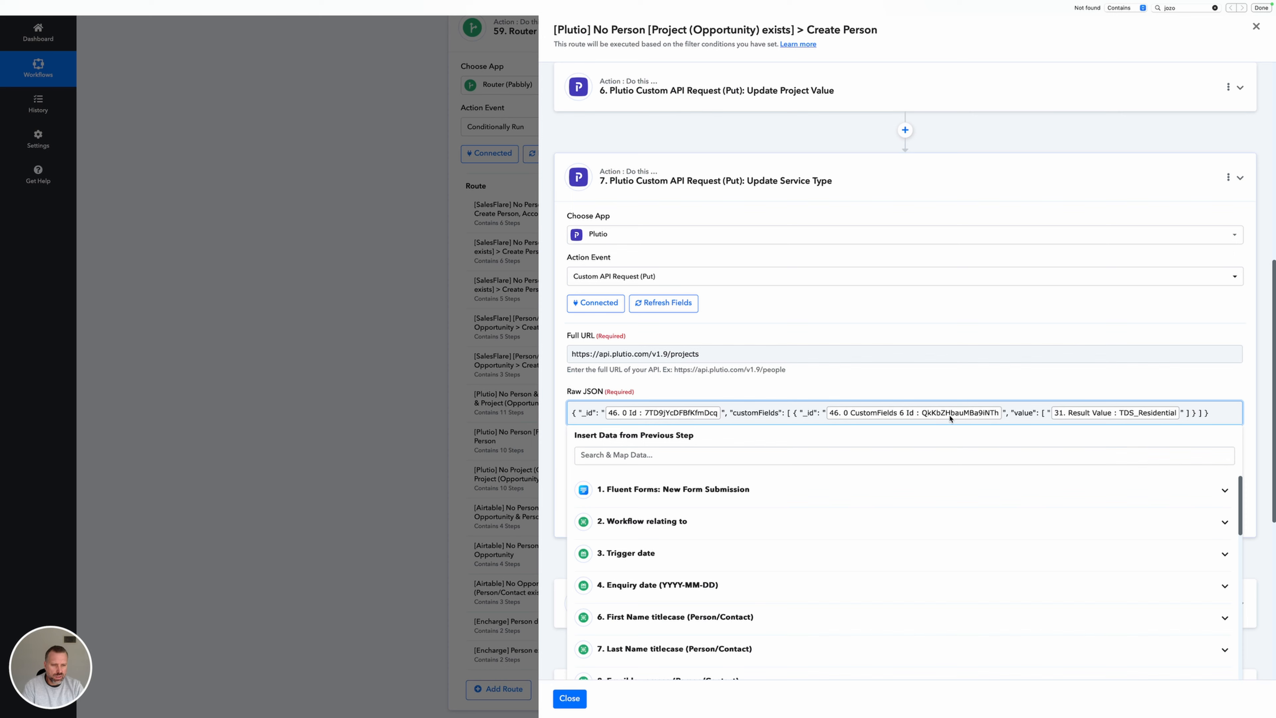
left_click(753, 44)
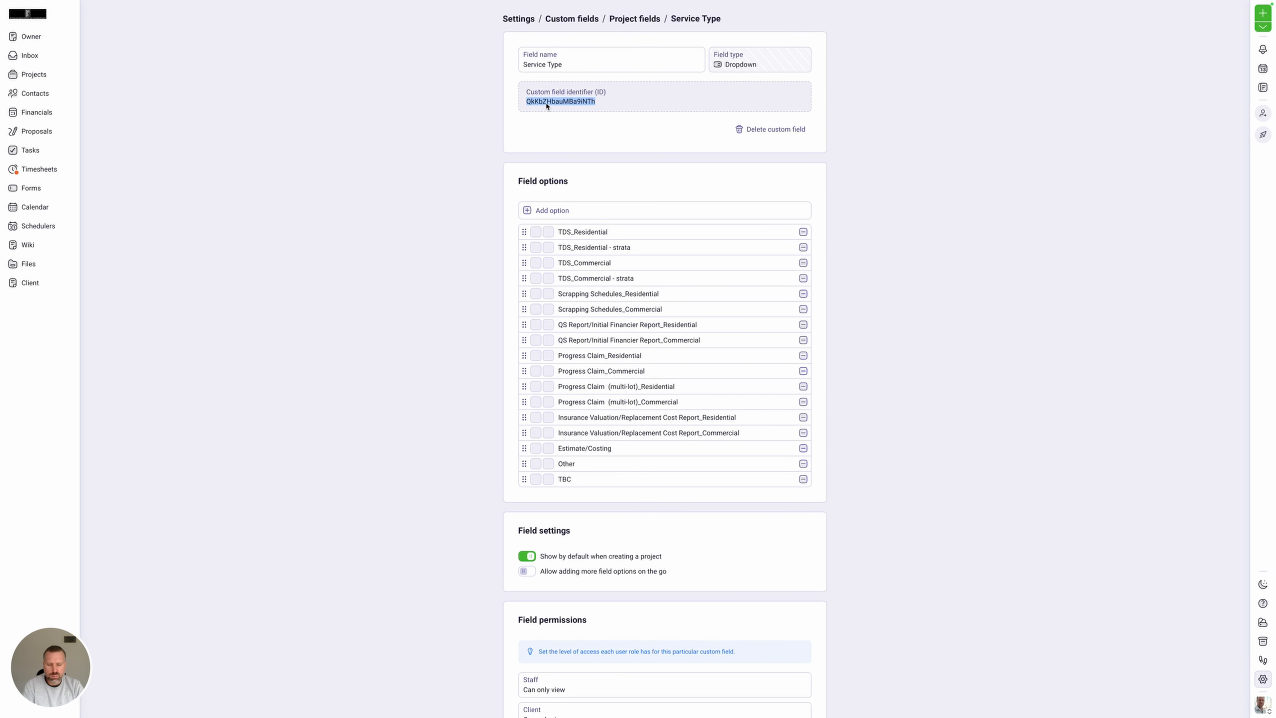
mouse_move(715, 2)
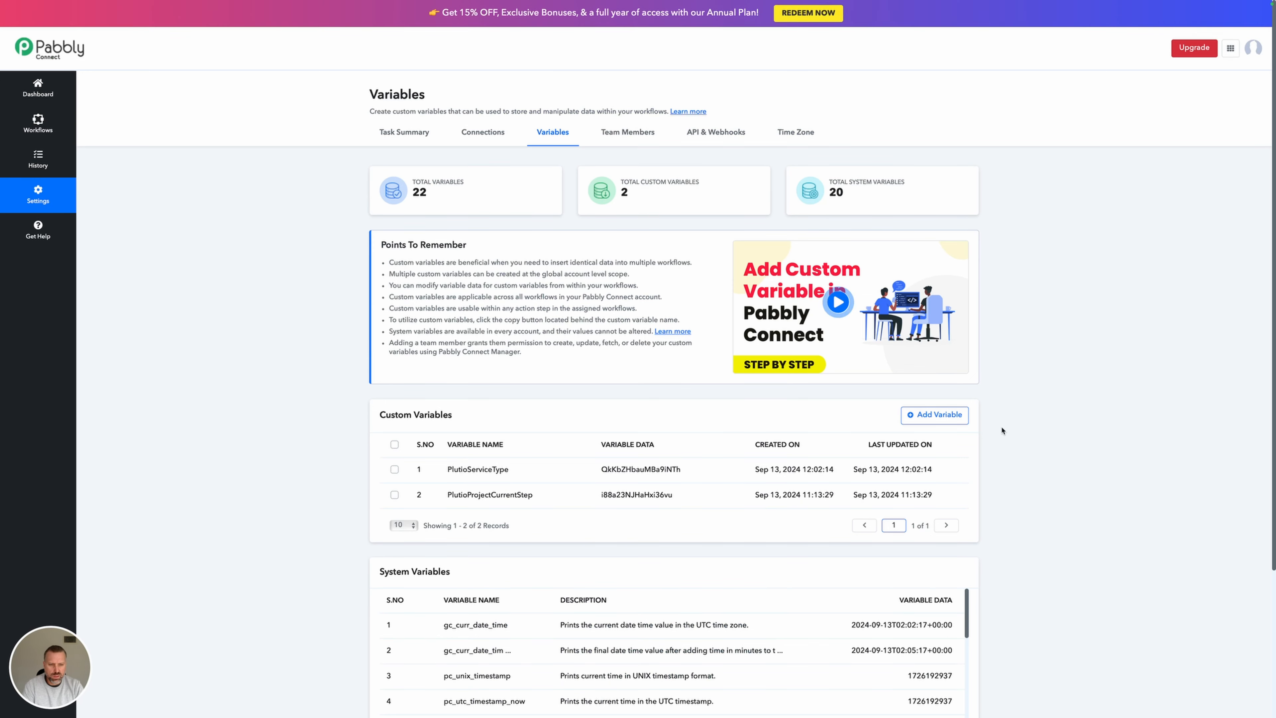
left_click(211, 48)
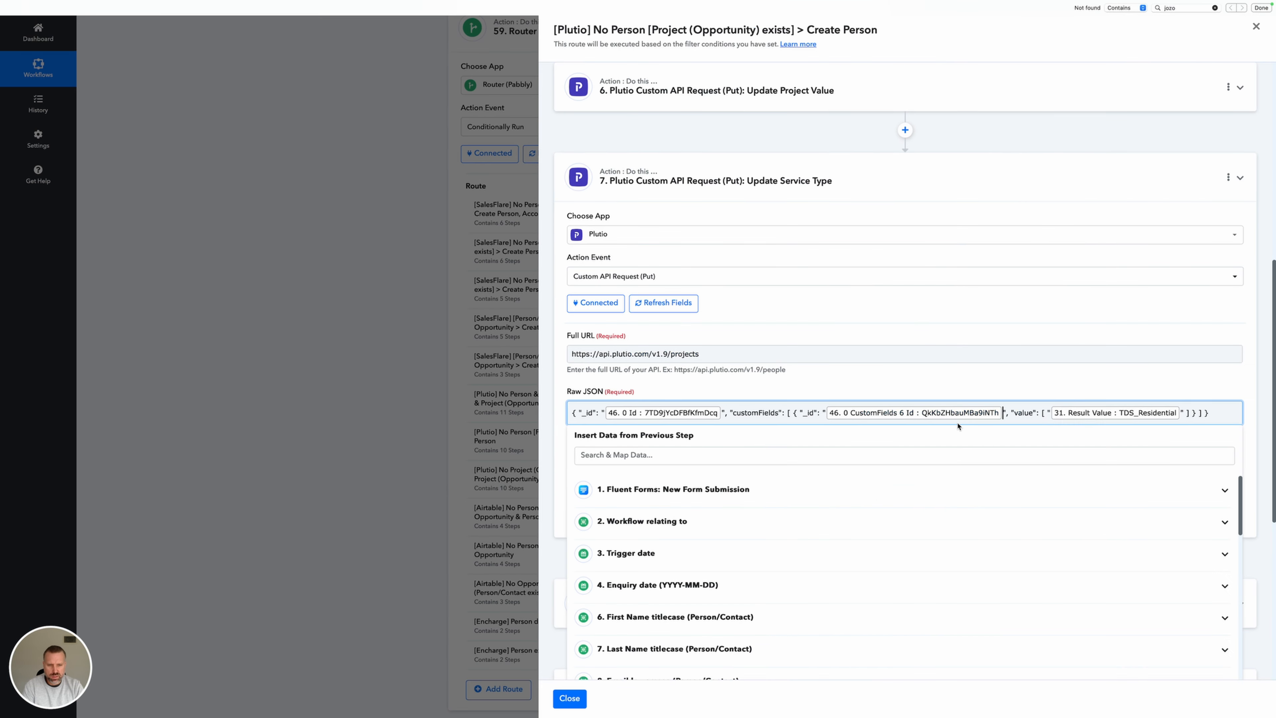
key("BackSpace")
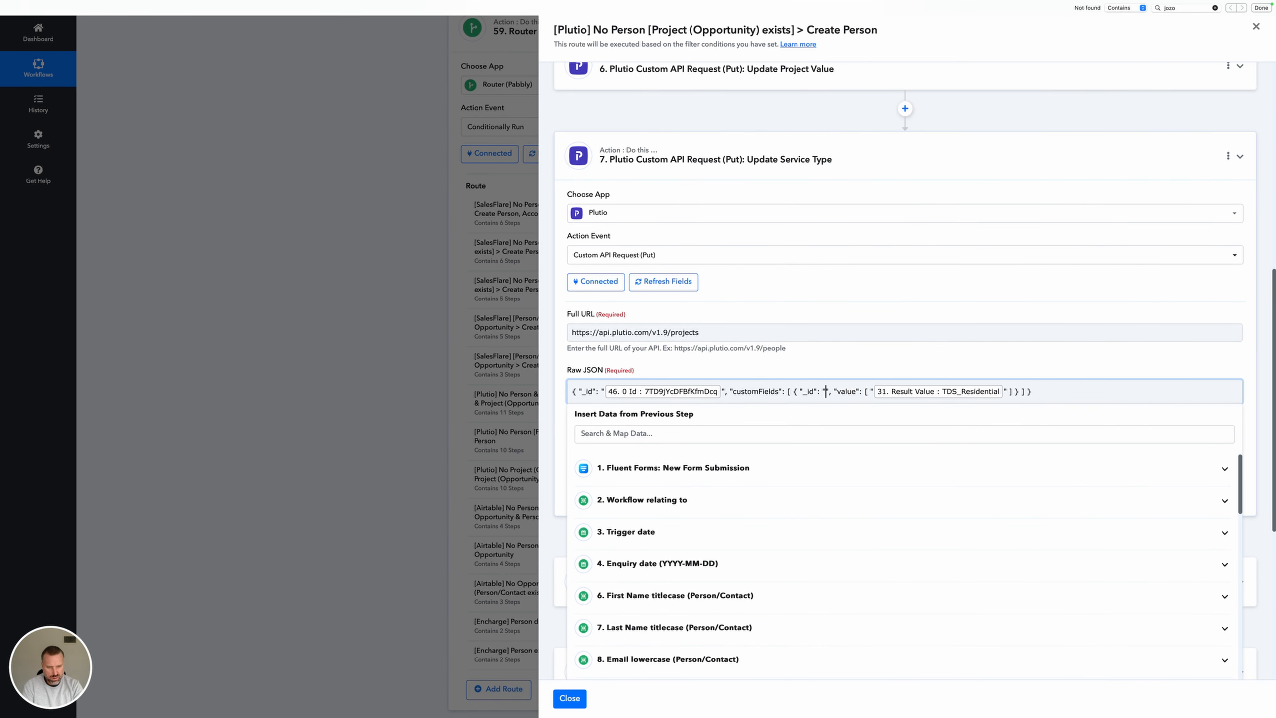
key("super+v")
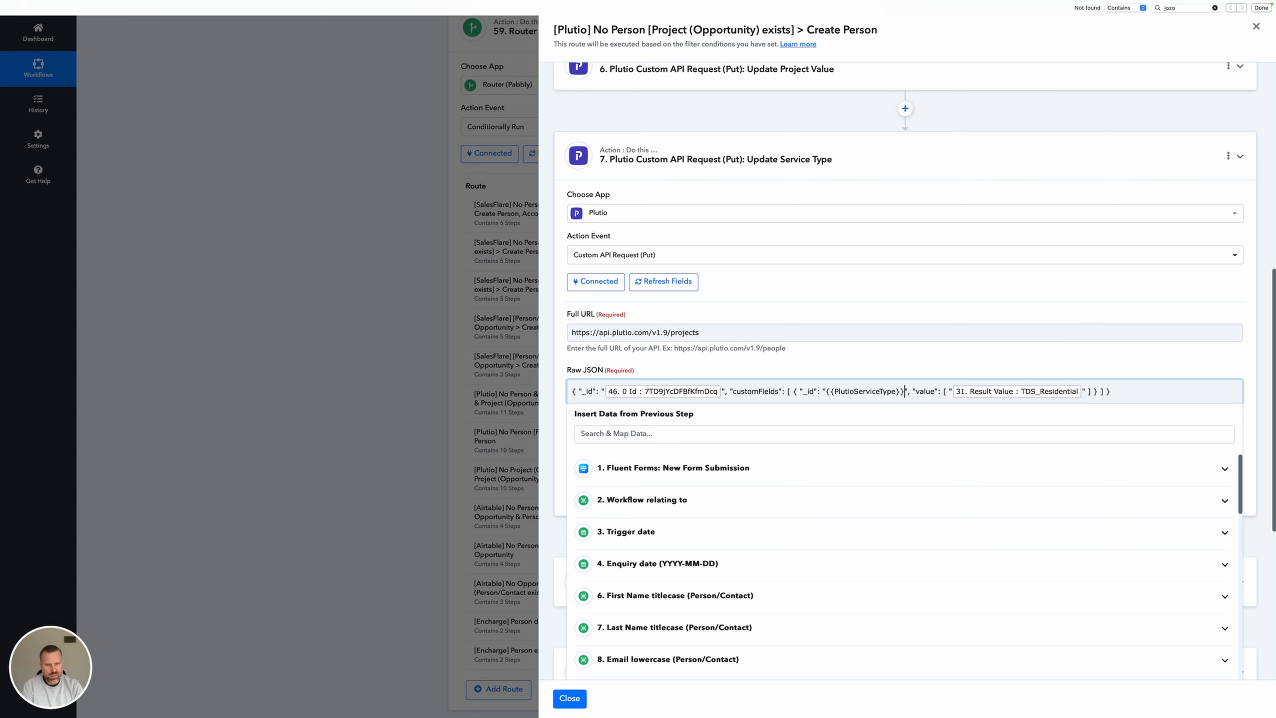
left_click(1245, 420)
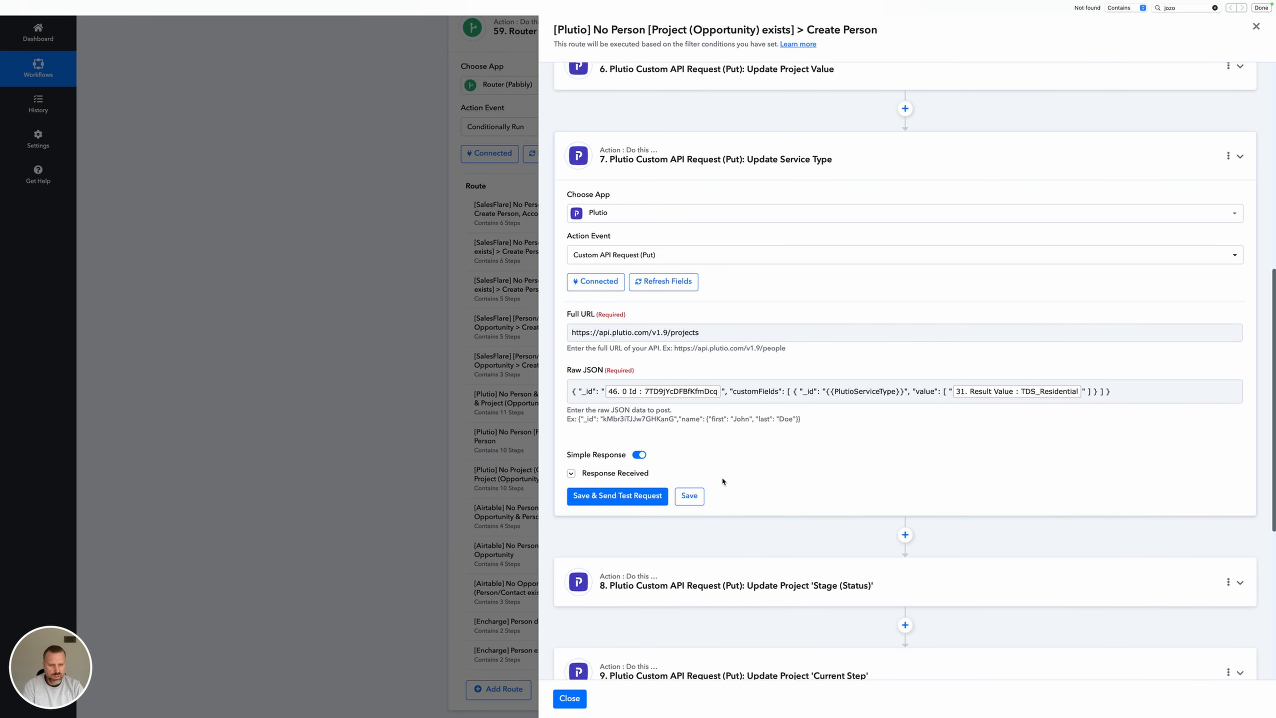
left_click(698, 496)
Return to the Pabbly Connect variables, open PlutioServiceType for editing, highlight its variable data and close it without updating.
mouse_move(787, 4)
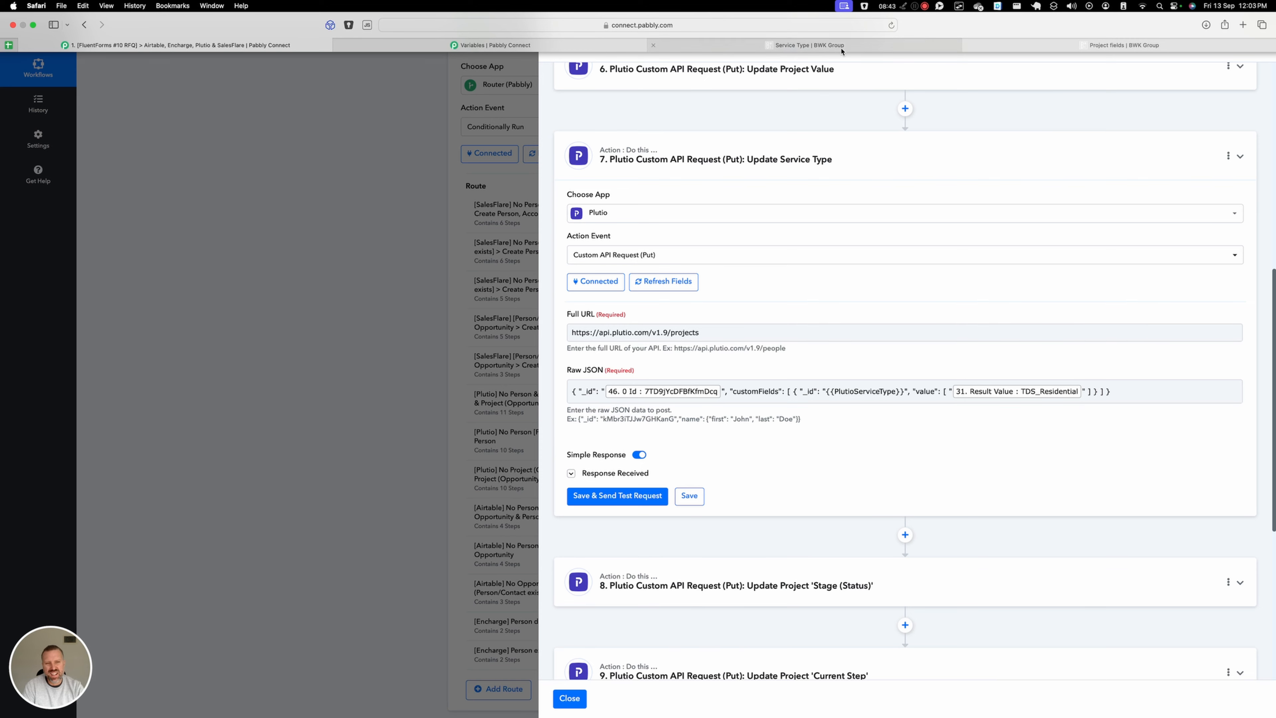
left_click(1045, 44)
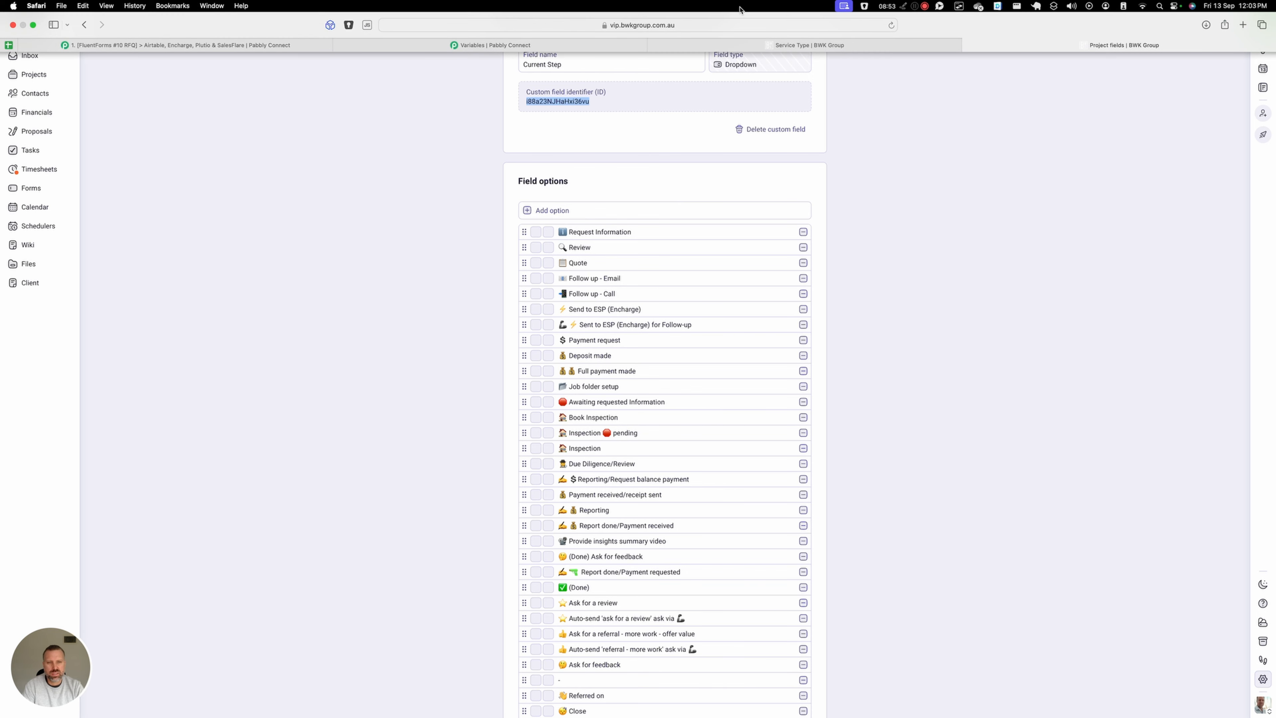
left_click(279, 45)
left_click(459, 45)
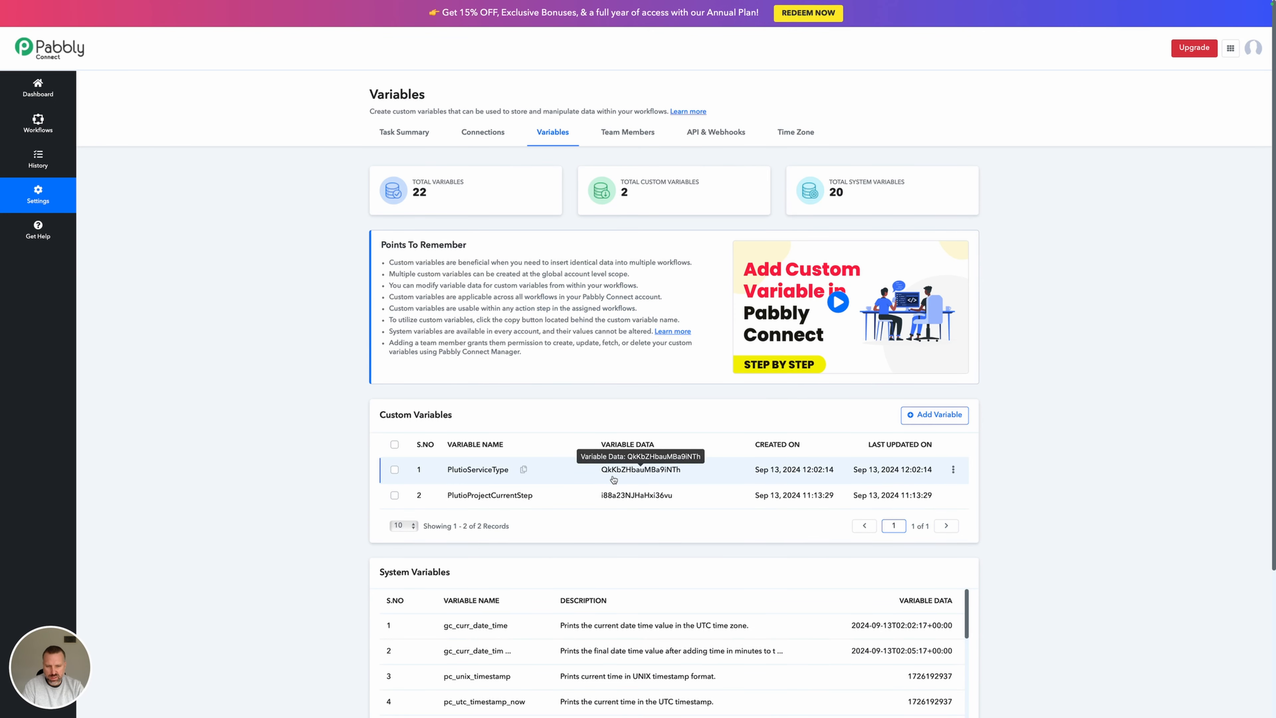
left_click(953, 469)
left_click(925, 447)
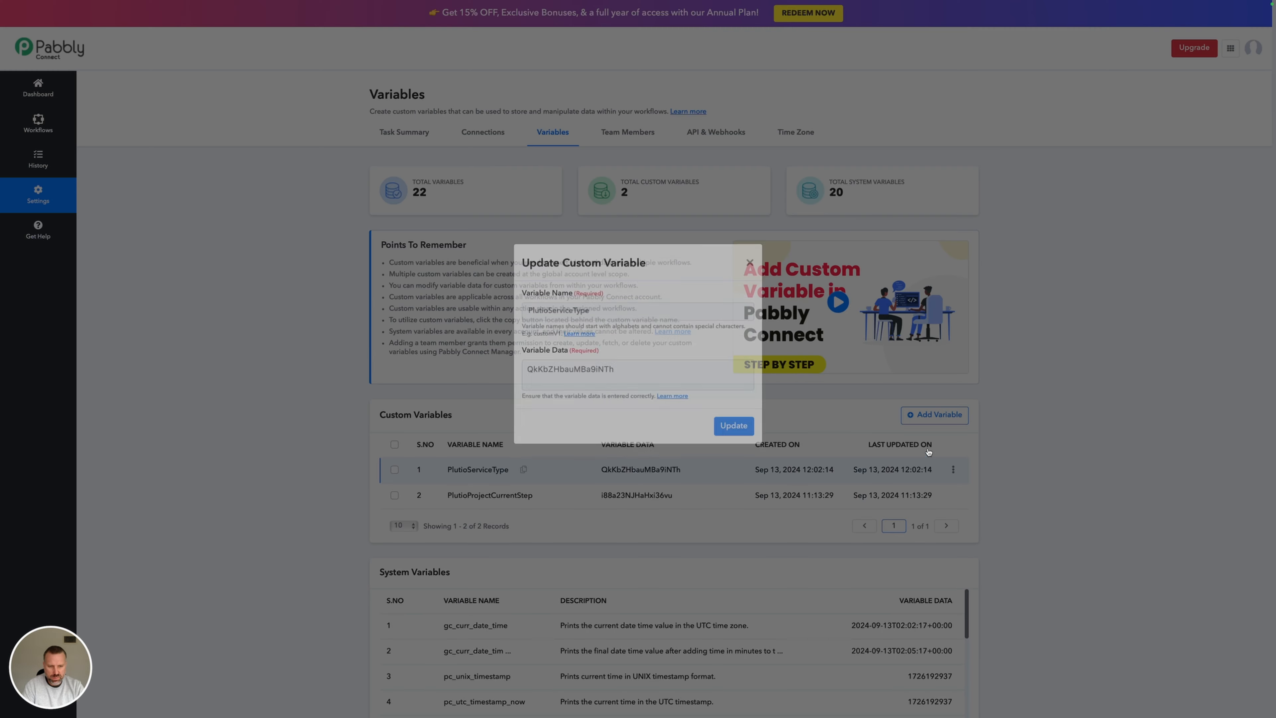
left_click(556, 388)
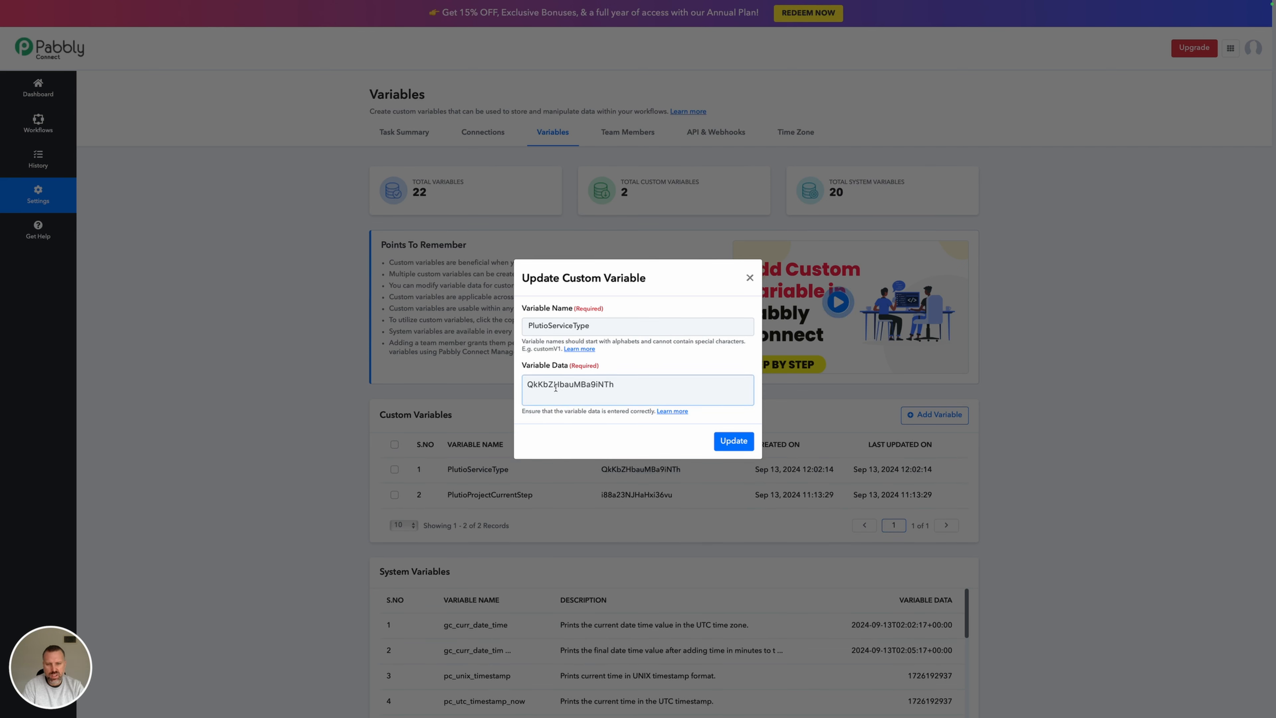
left_click_drag(631, 387, 526, 387)
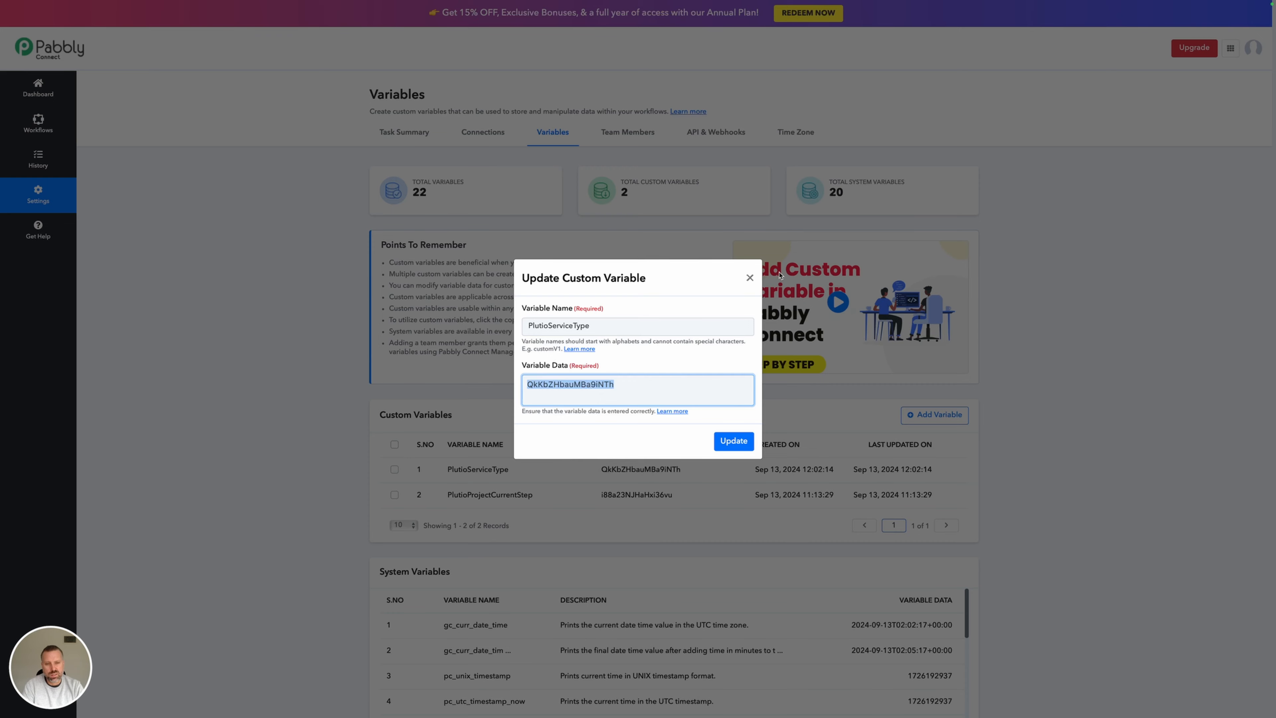
left_click(749, 278)
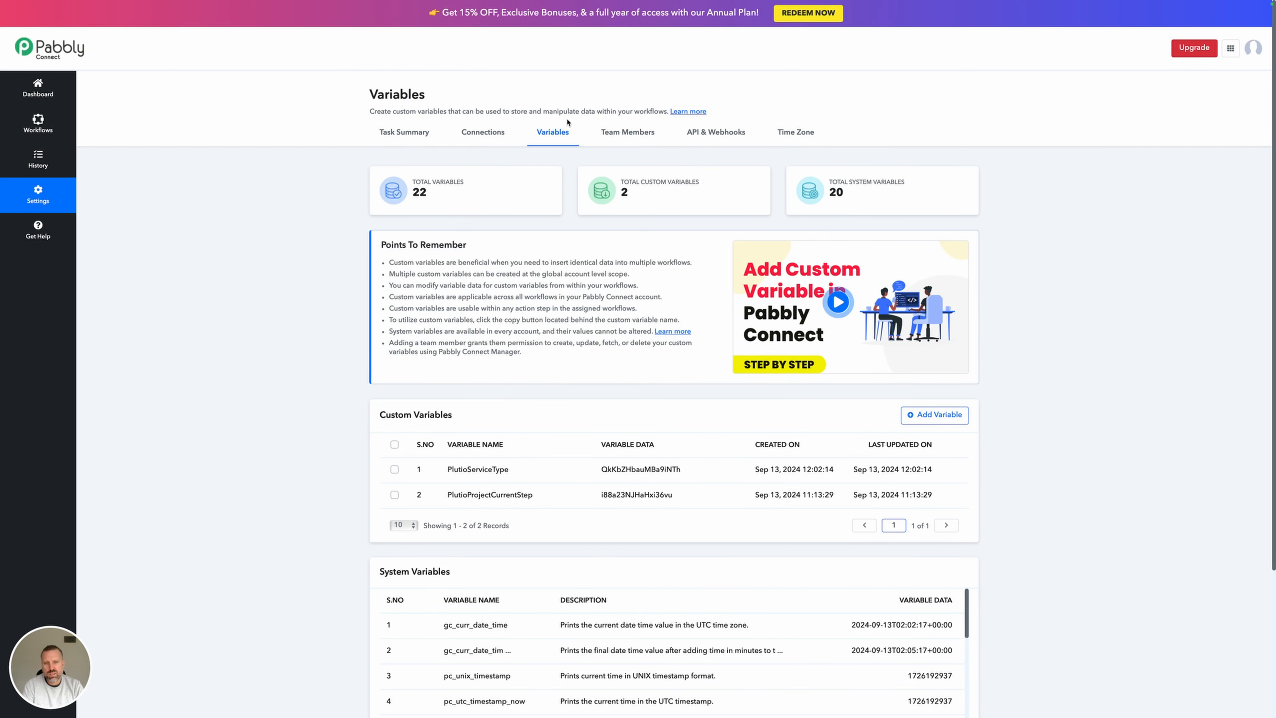
Go to the Pabbly Connect dashboard and highlight the number of tasks allotted to the account.
left_click(45, 96)
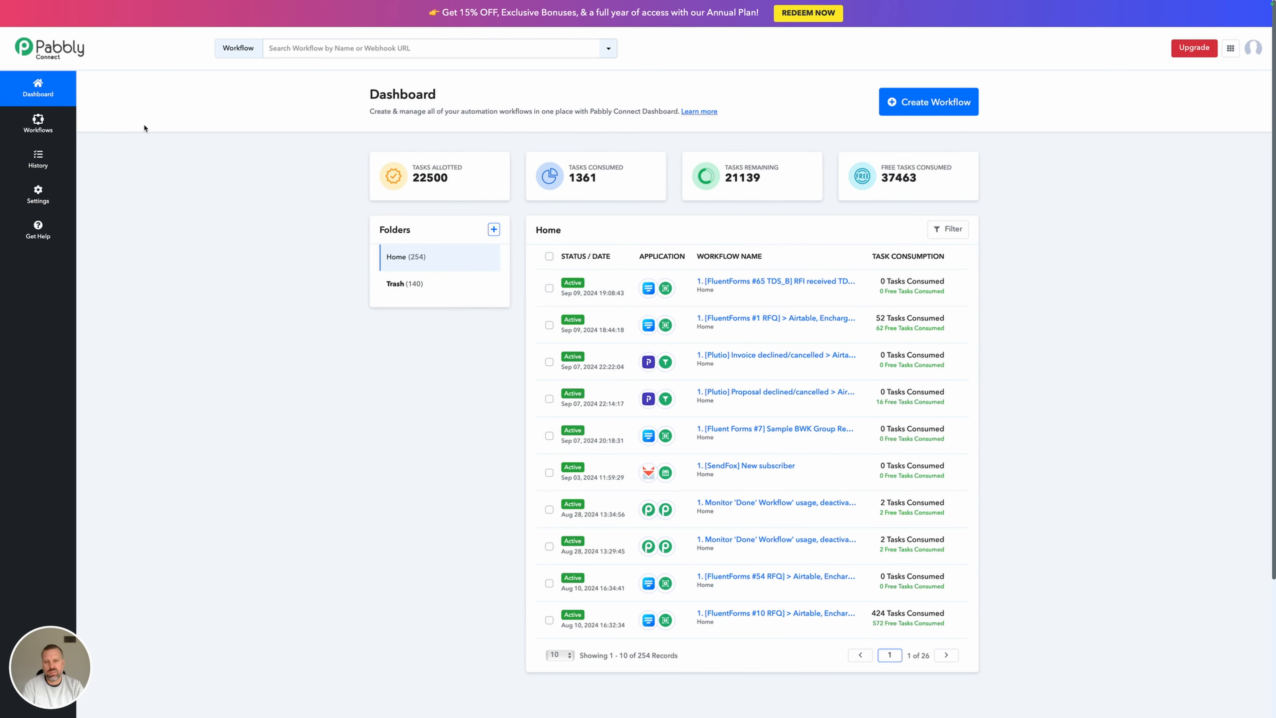
left_click_drag(462, 181, 409, 179)
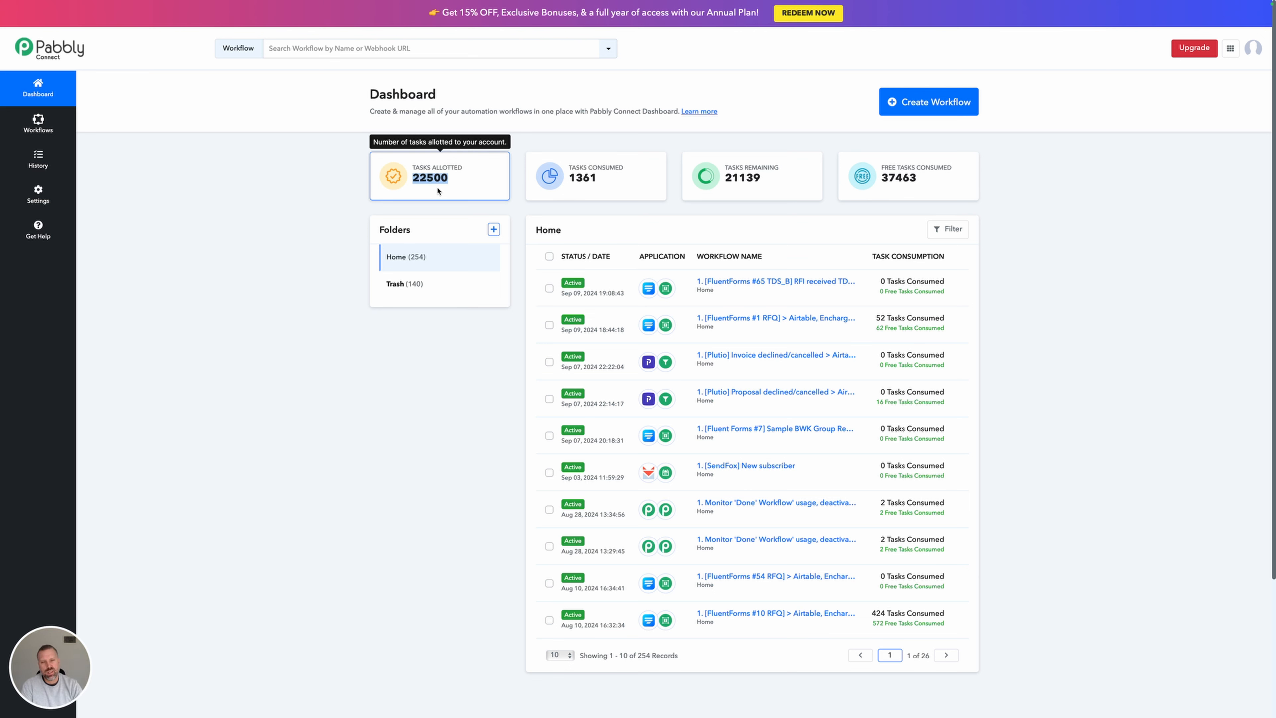
Return to the FluentForms #10 RFQ workflow, save step 7, Update Service Type, and close the route's action steps.
mouse_move(210, 2)
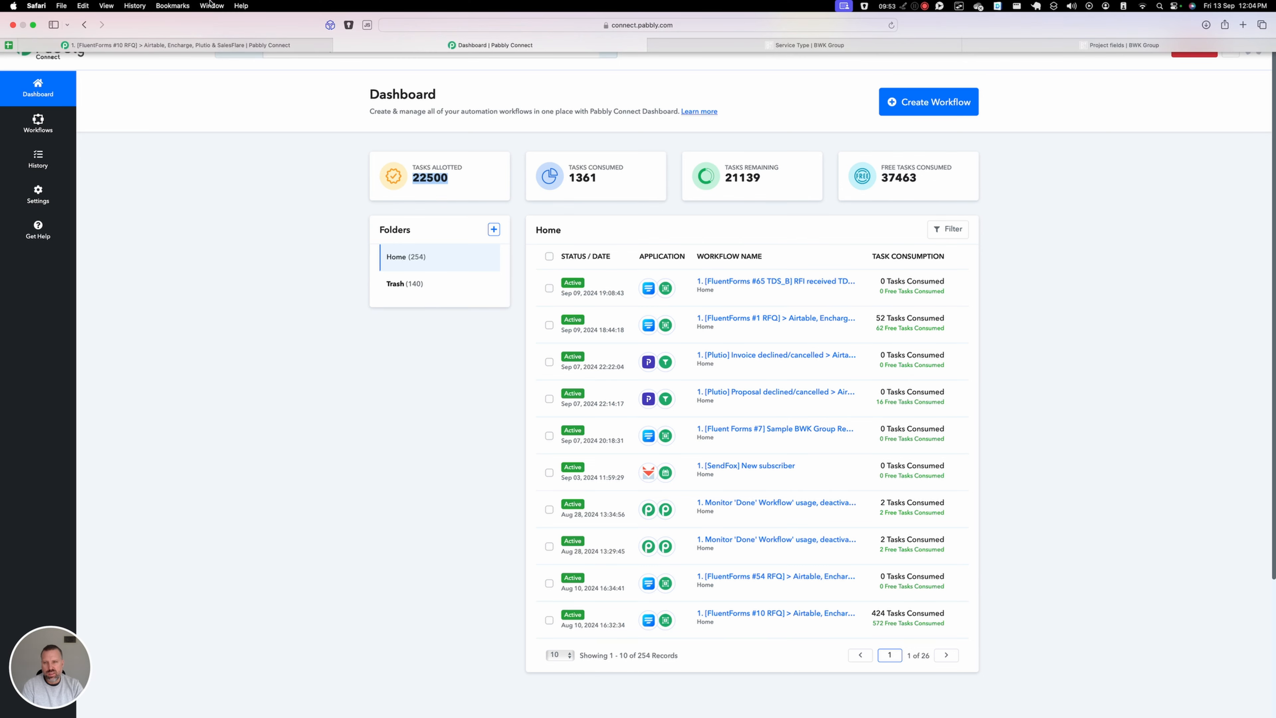
left_click(197, 45)
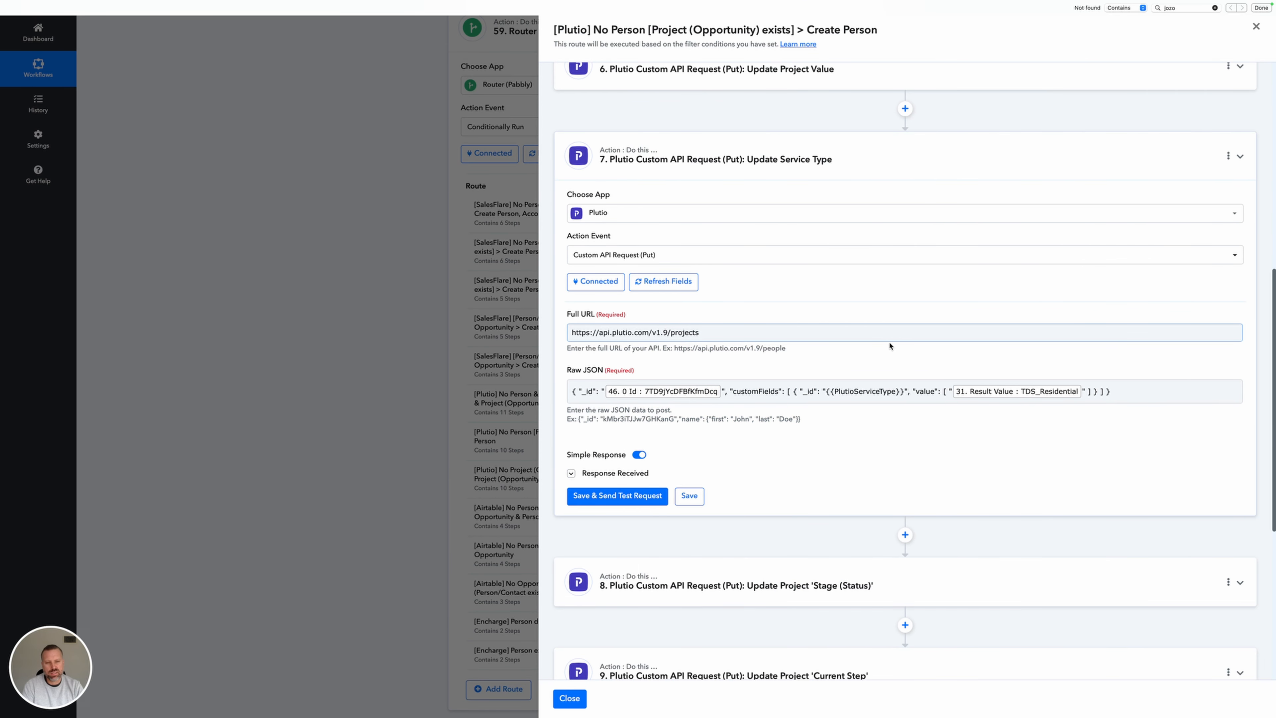
left_click(688, 501)
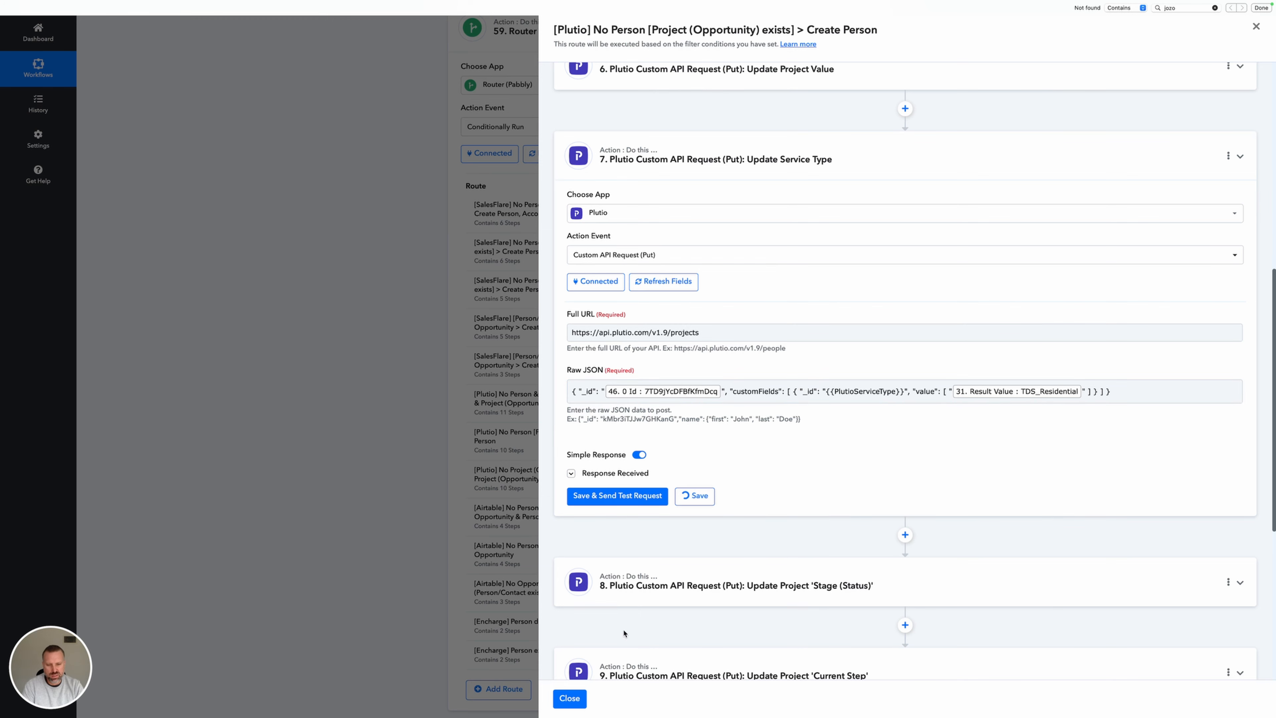
left_click(570, 698)
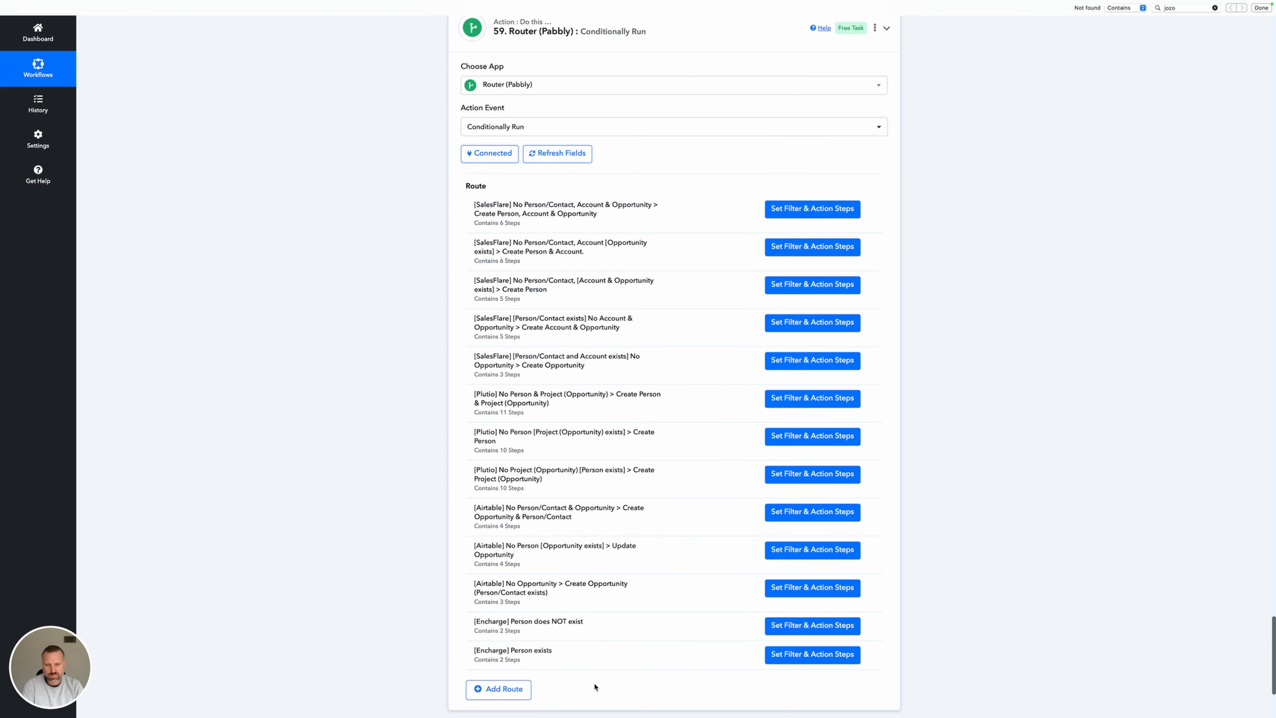
Review the workflow's main steps from the Fluent Forms trigger down to the Plutio Get Custom Fields actions.
scroll(629, 663, "up", 10)
scroll(629, 663, "up", 20)
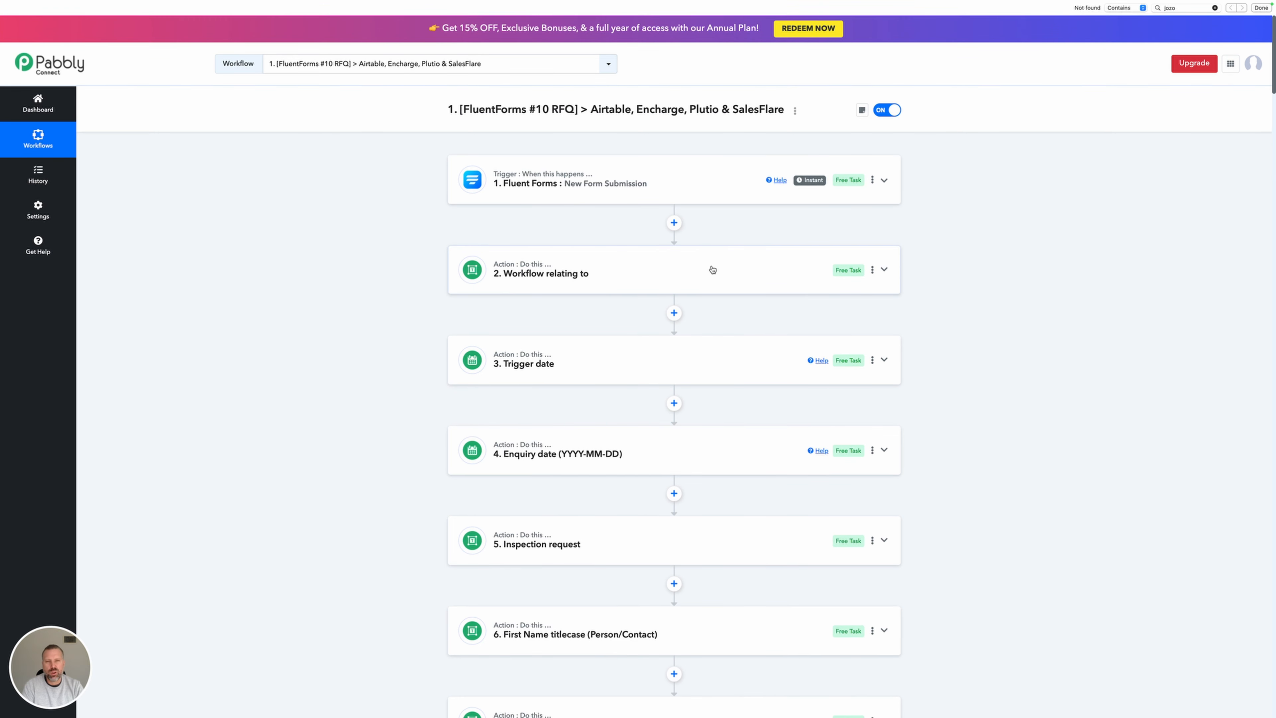
scroll(704, 328, "down", 5)
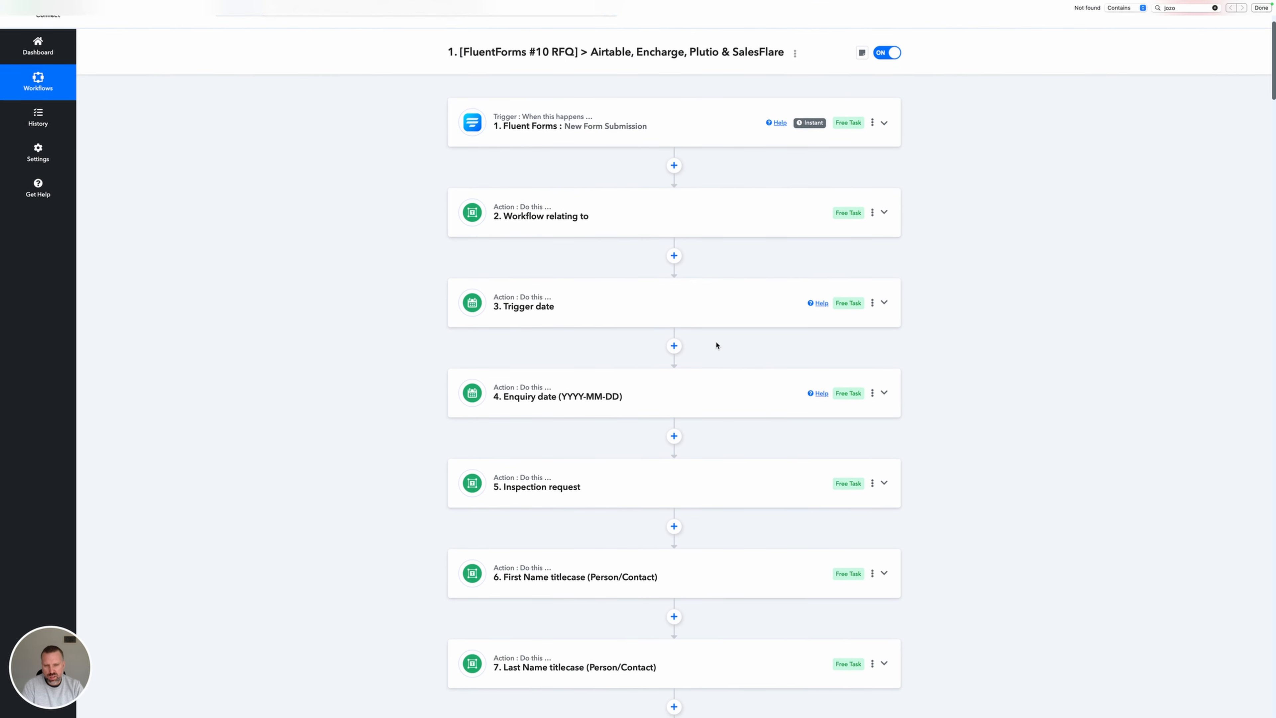
scroll(720, 321, "down", 2)
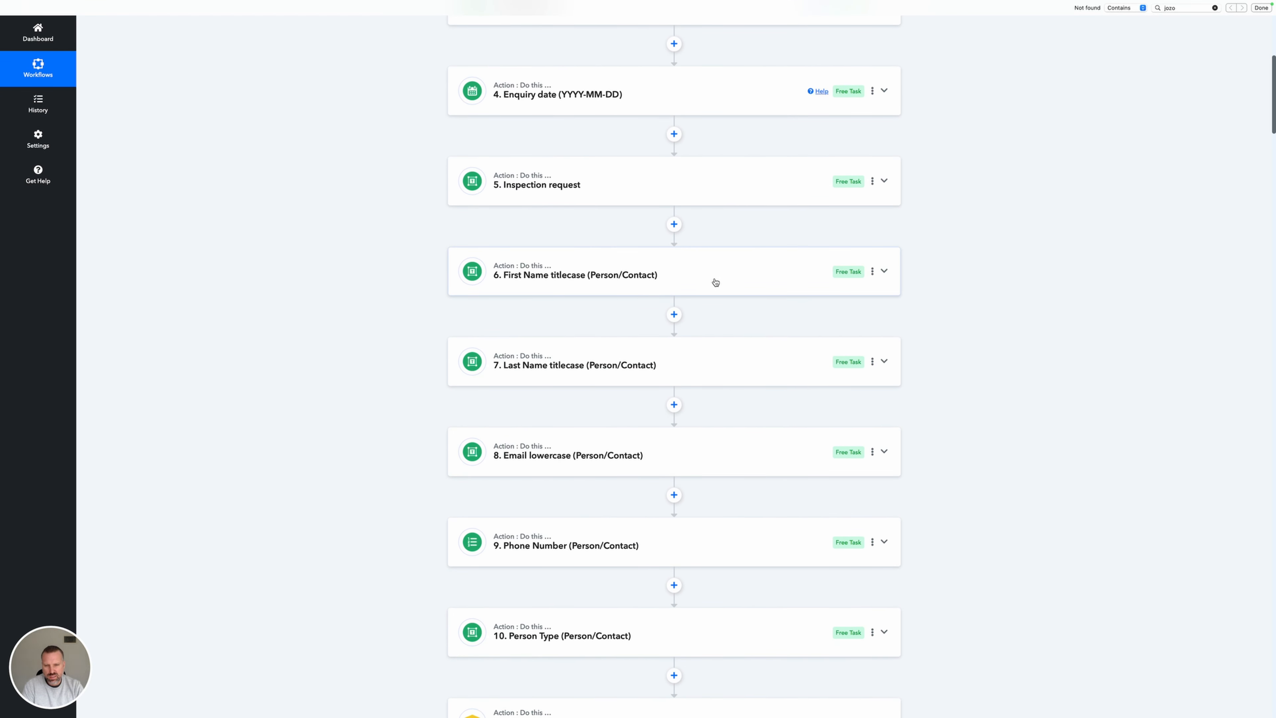
scroll(715, 283, "down", 1)
scroll(715, 282, "down", 5)
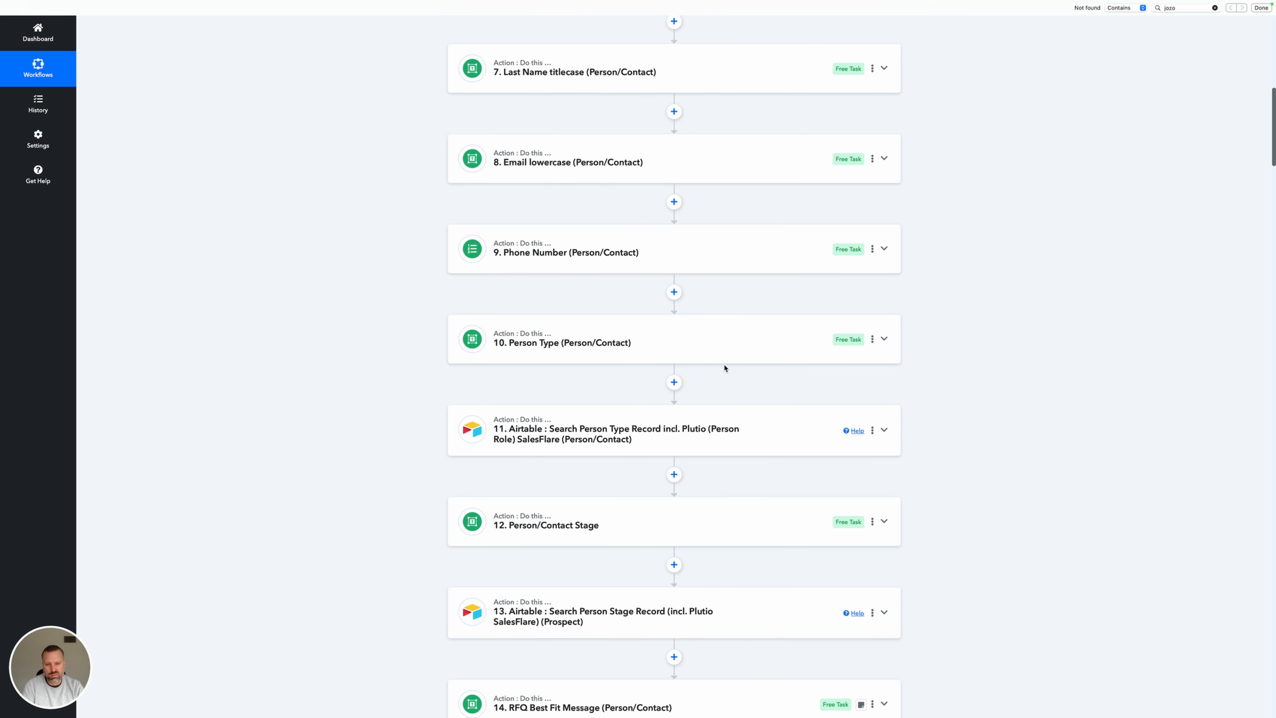
scroll(725, 368, "down", 2)
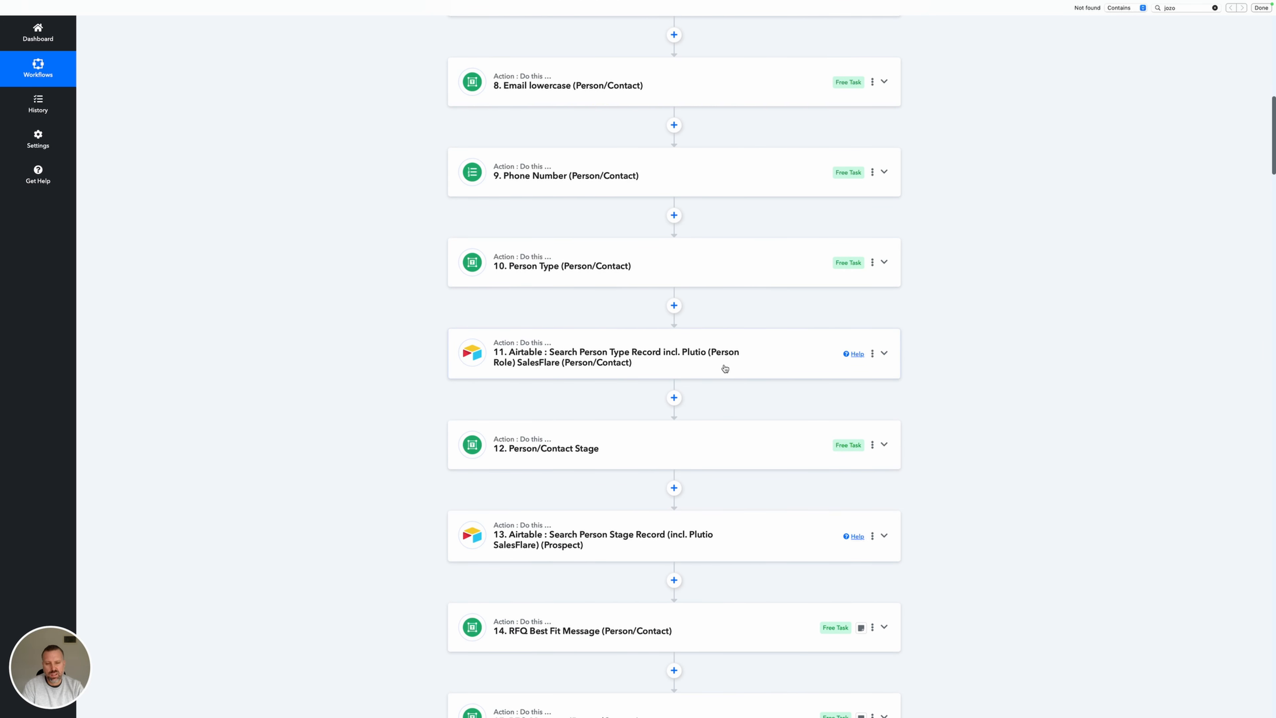
scroll(725, 368, "down", 5)
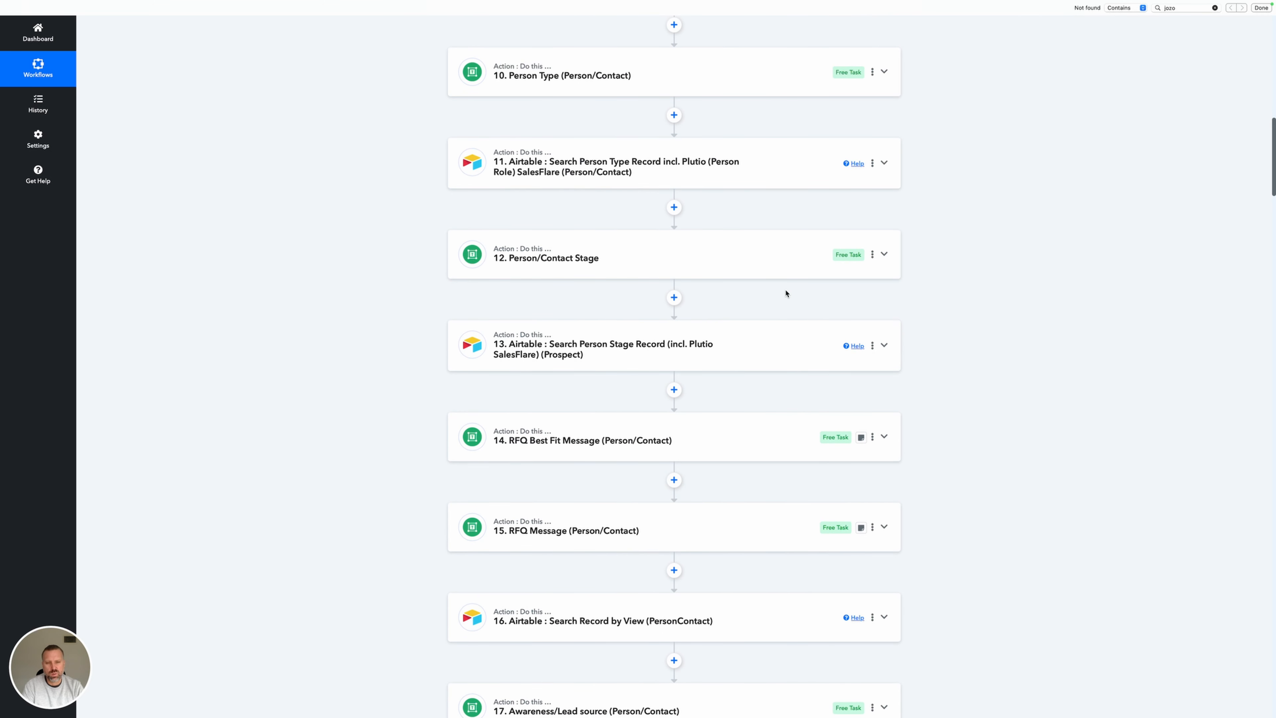
scroll(786, 294, "down", 1)
scroll(786, 294, "down", 5)
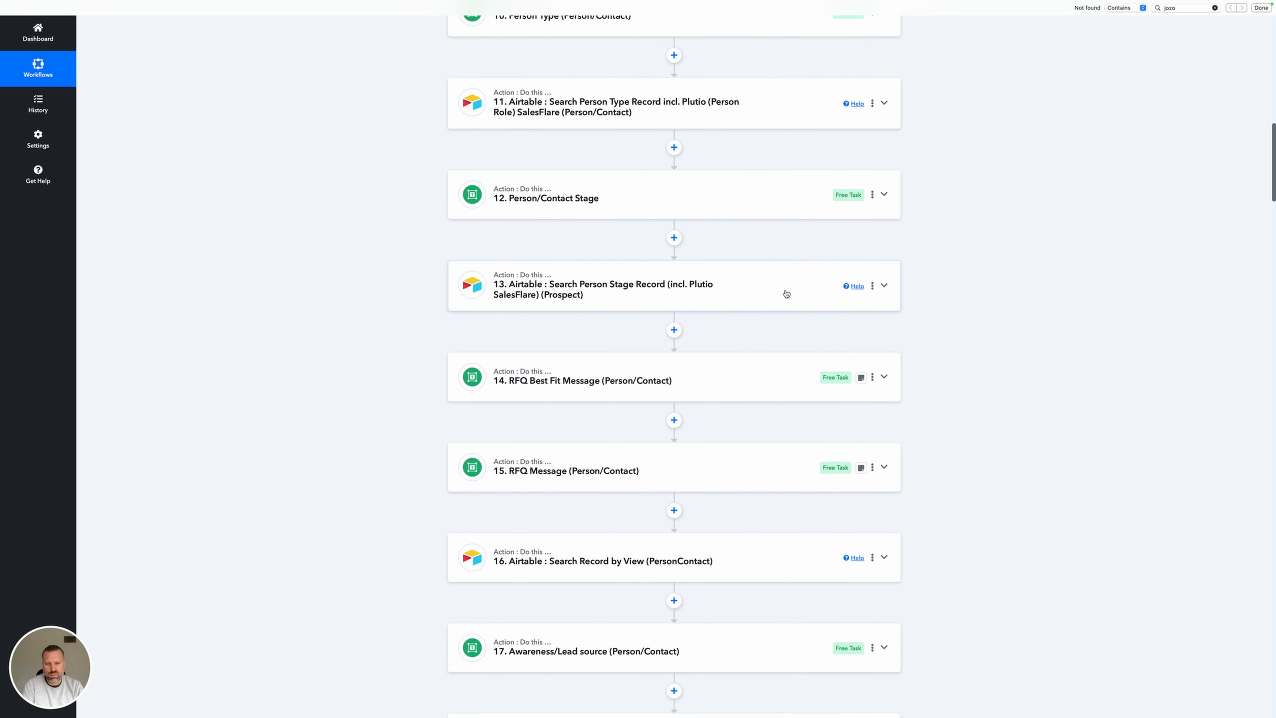
scroll(787, 293, "down", 20)
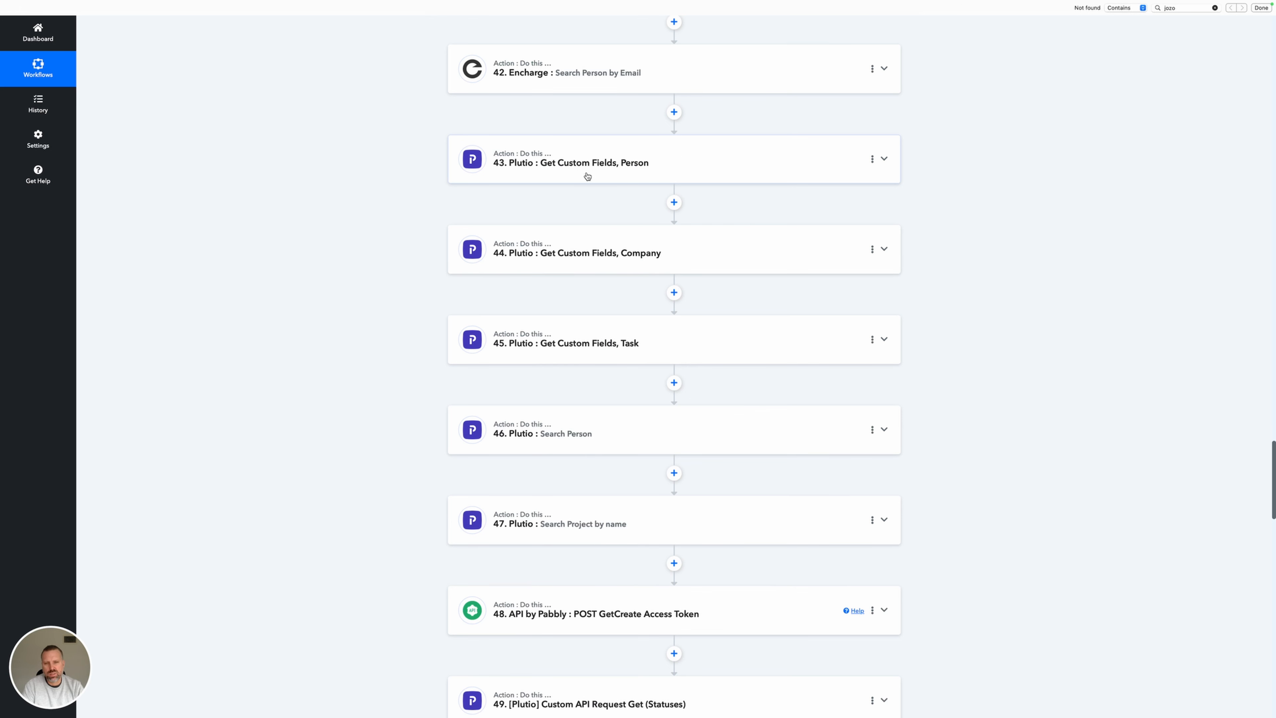
Expand step 43, Get Custom Fields, Person, examine the custom field IDs and titles in its received response, and collapse it.
left_click(690, 157)
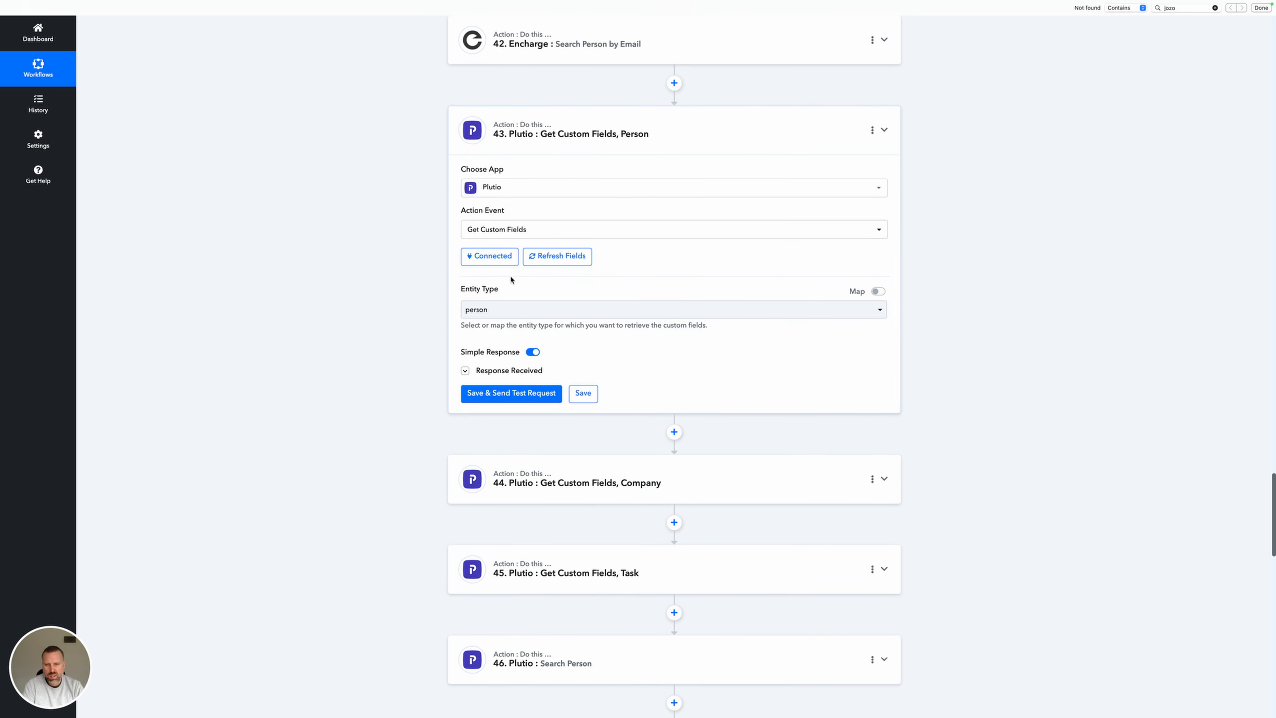
left_click(466, 371)
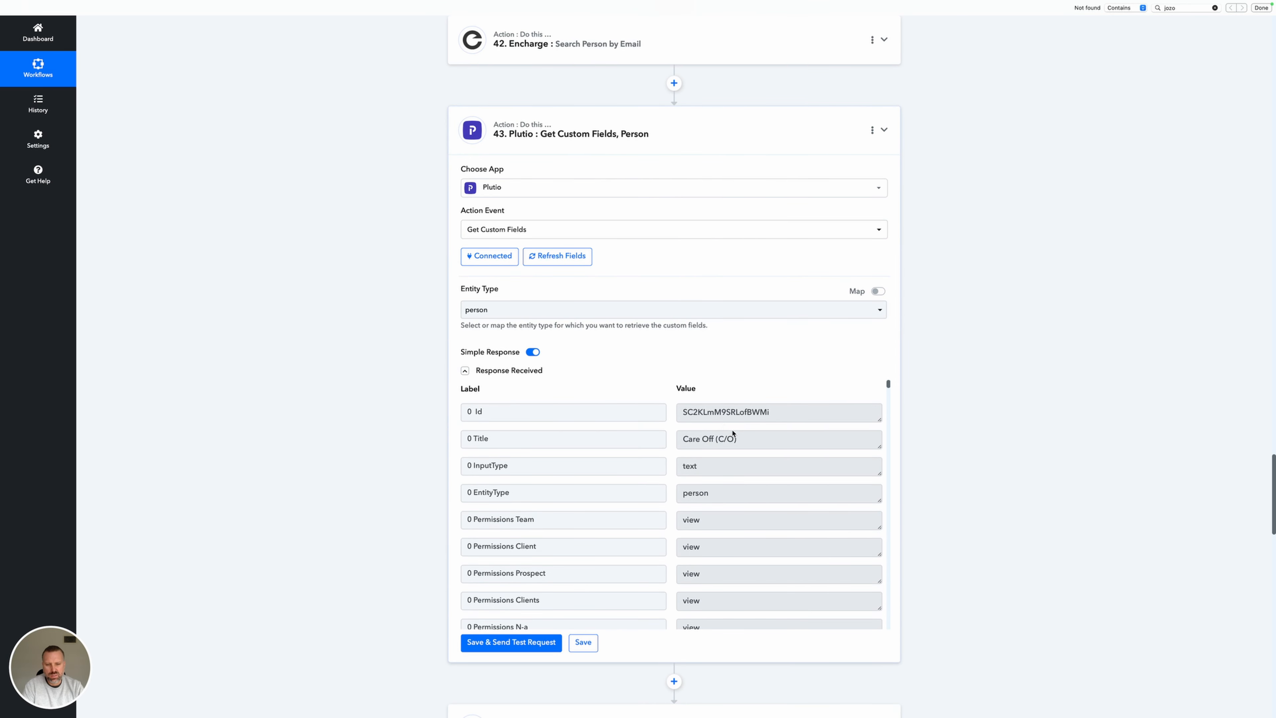
scroll(732, 433, "down", 5)
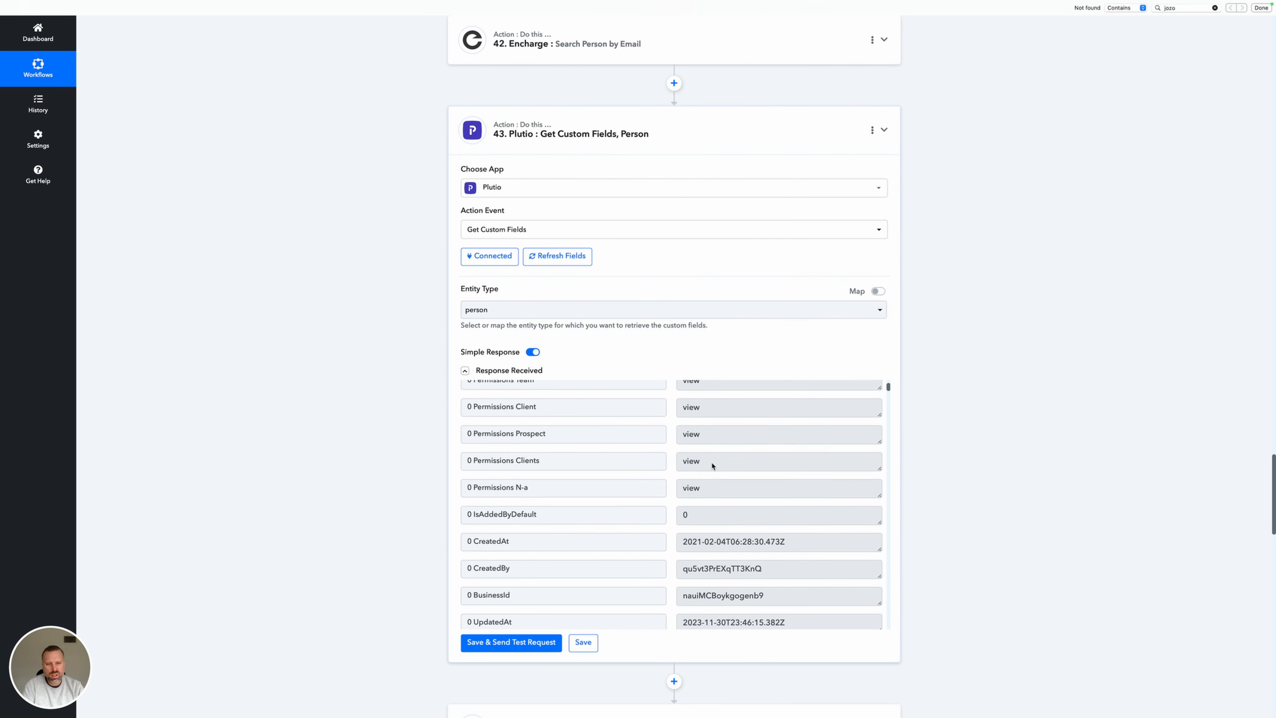
scroll(712, 466, "down", 5)
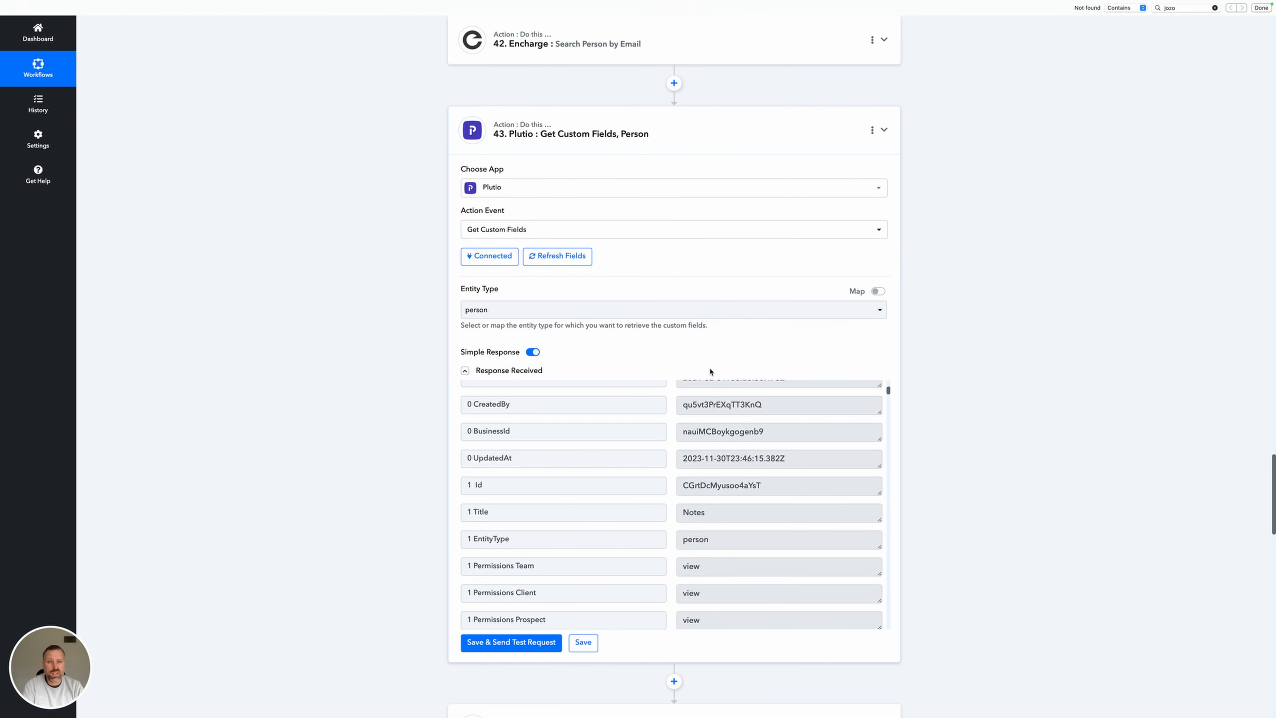
scroll(713, 255, "up", 1)
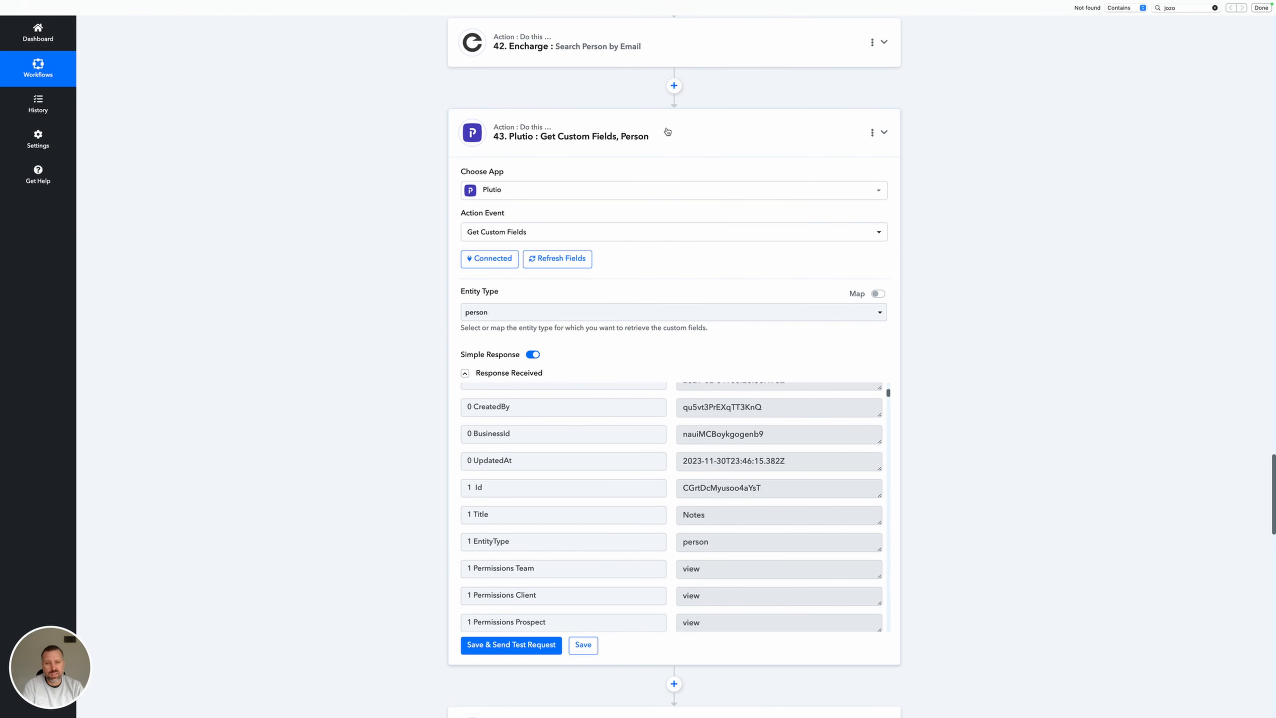
left_click(885, 132)
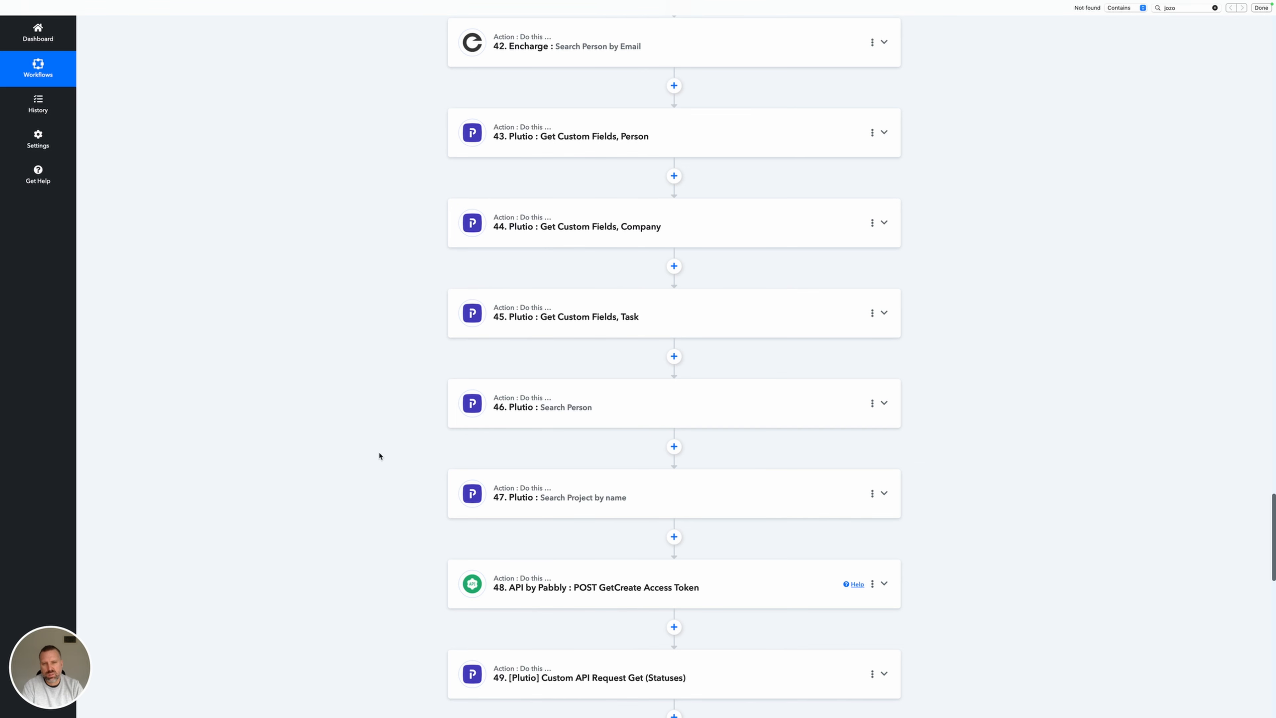
scroll(380, 456, "up", 2)
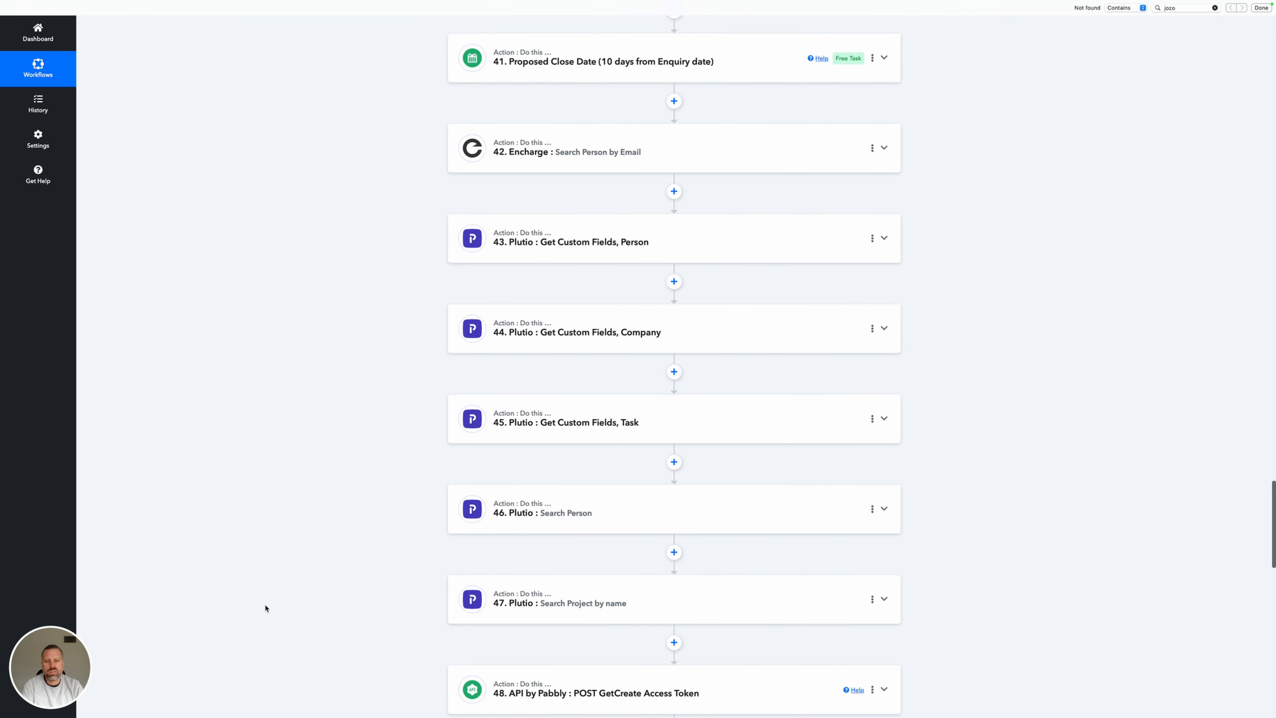